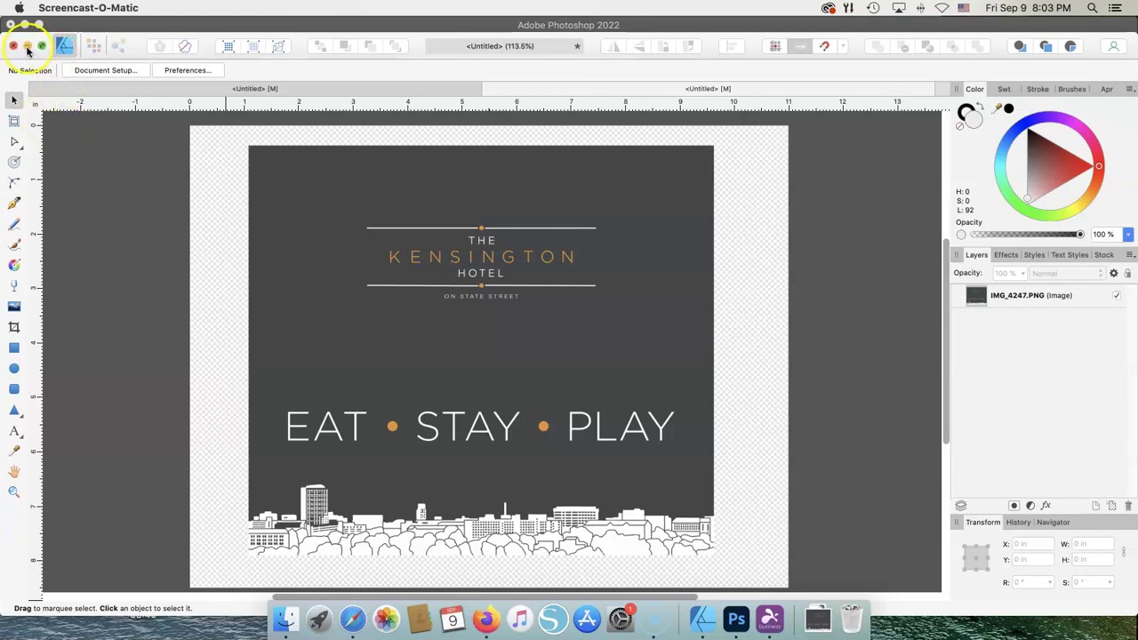
Step: Switch to the Affinity Designer document with The Kensington Hotel 'EAT • STAY • PLAY' graphic
{"action": "left_click", "coordinate": [59, 48]}
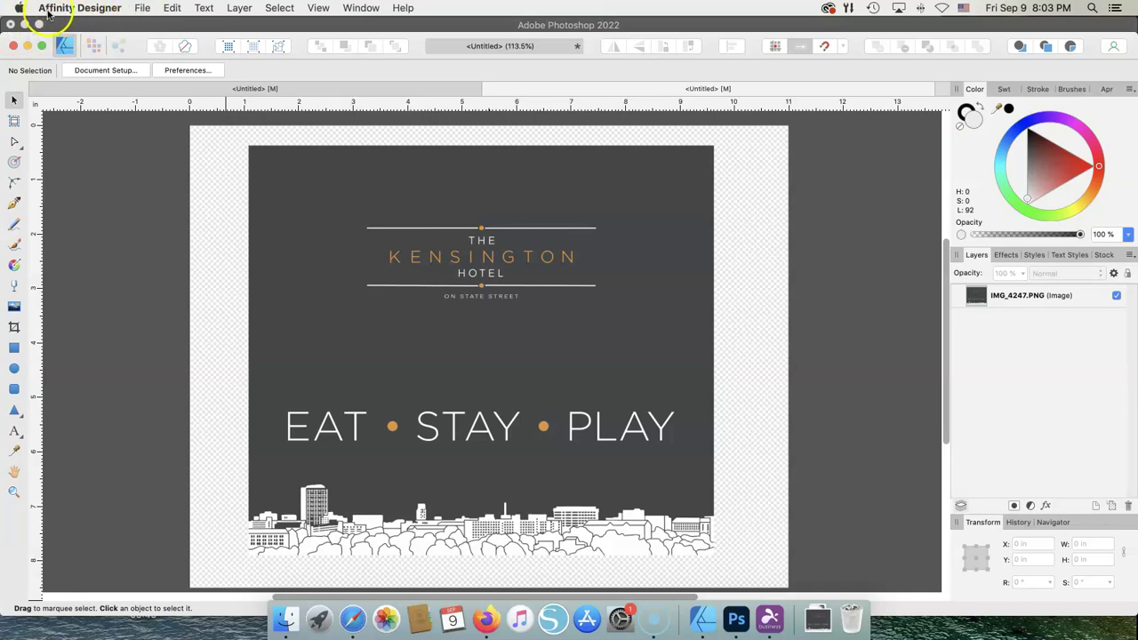
Step: Go to Printers & Scanners in System Preferences and select the EPSON SC-F500 Series printer
{"action": "left_click", "coordinate": [19, 9]}
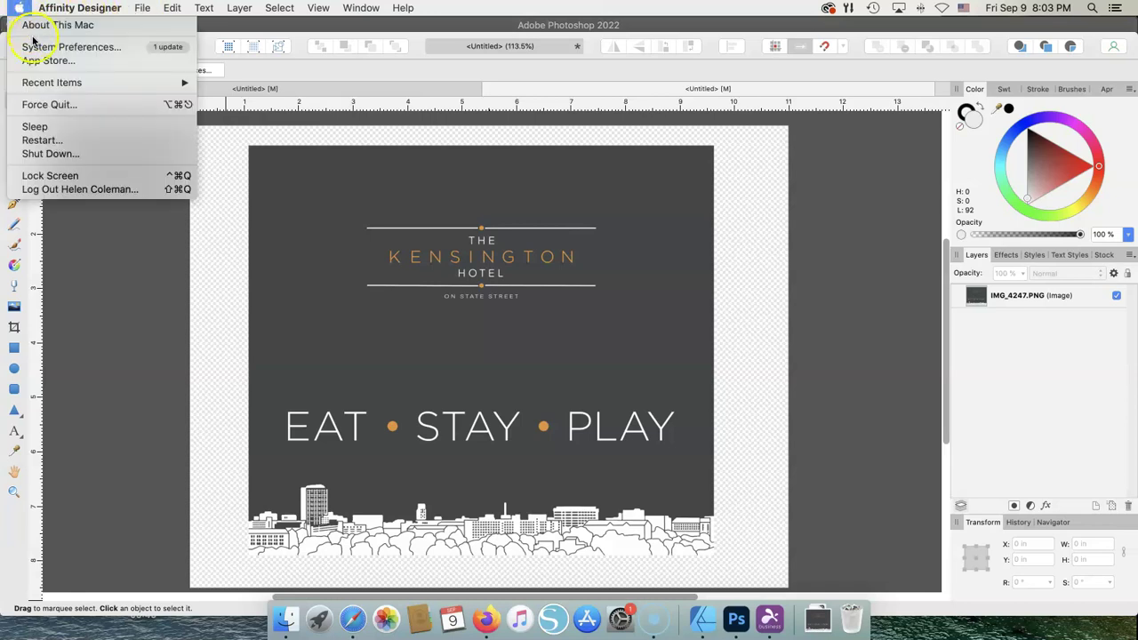
{"action": "left_click", "coordinate": [37, 49]}
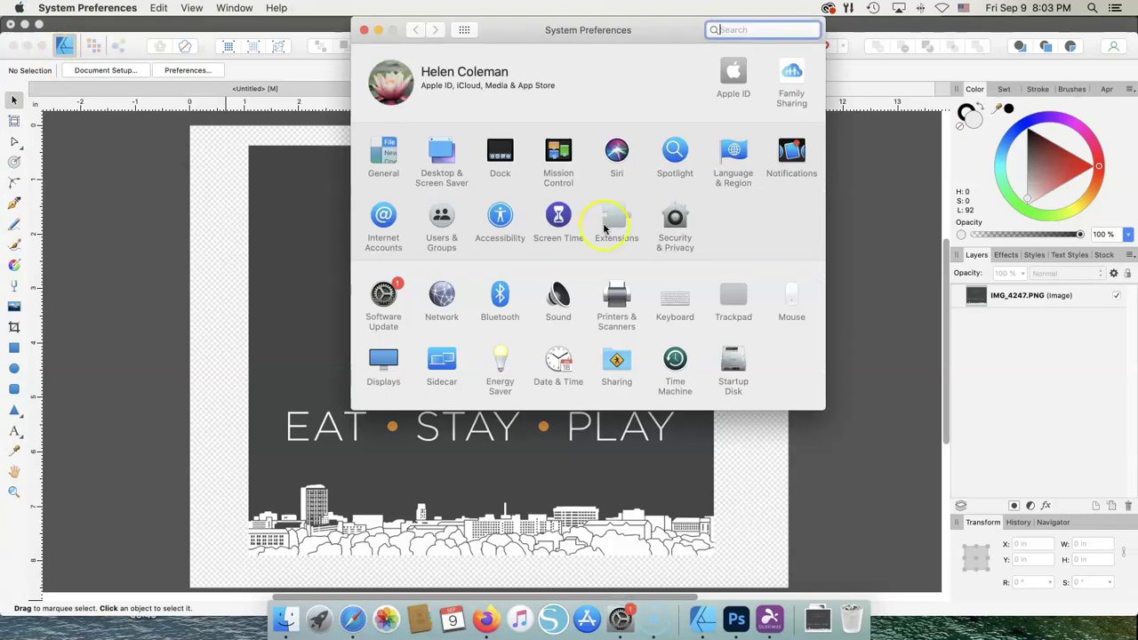
{"action": "left_click", "coordinate": [618, 311]}
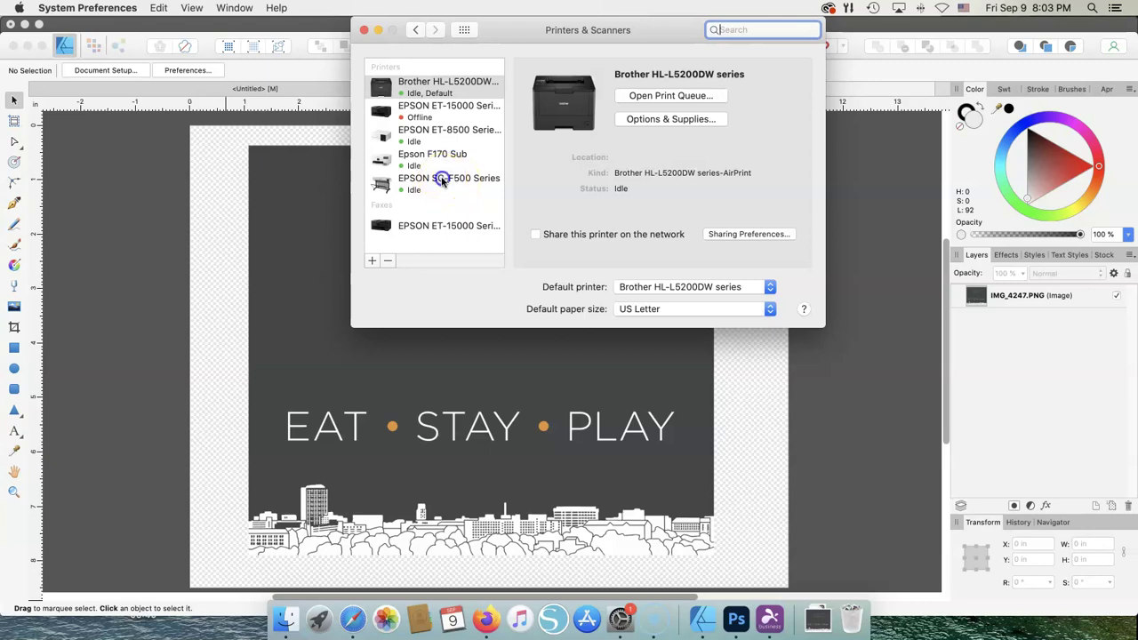
{"action": "left_click", "coordinate": [441, 178]}
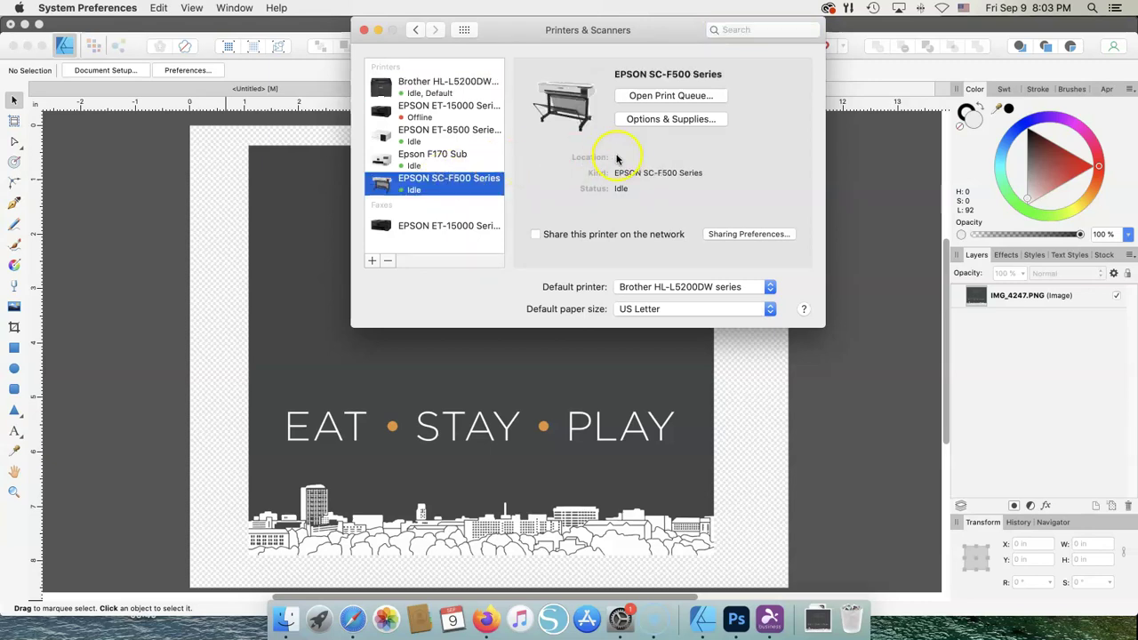
Step: In the printer's Options, keep Default Media Type as DS Transfer General Purpose/Textile and confirm with OK
{"action": "left_click", "coordinate": [666, 123]}
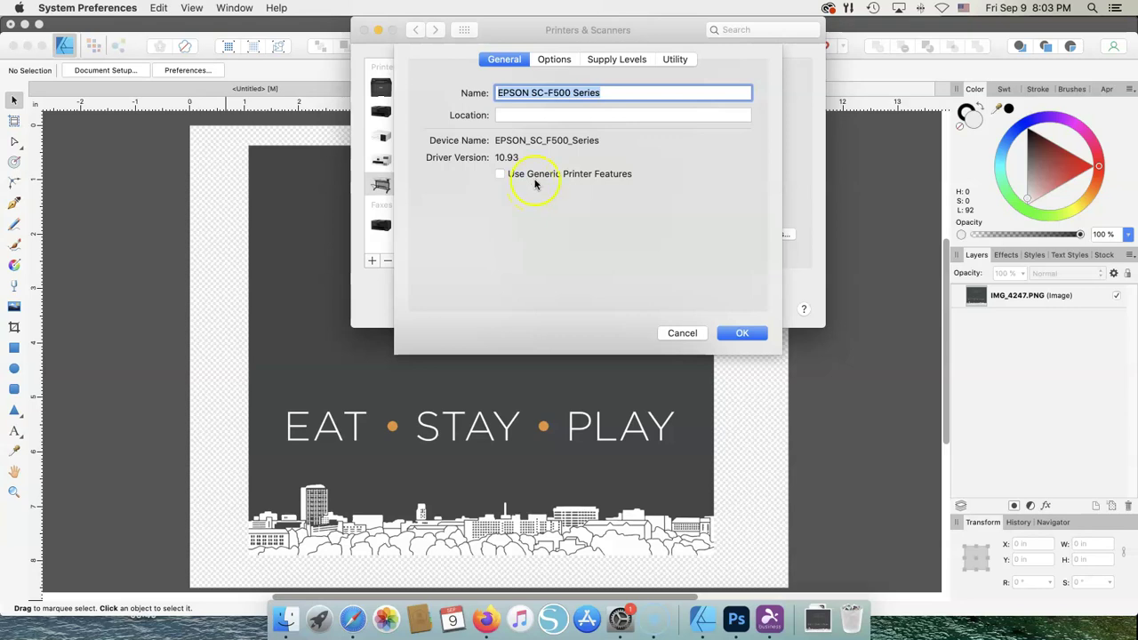
{"action": "left_click", "coordinate": [559, 62]}
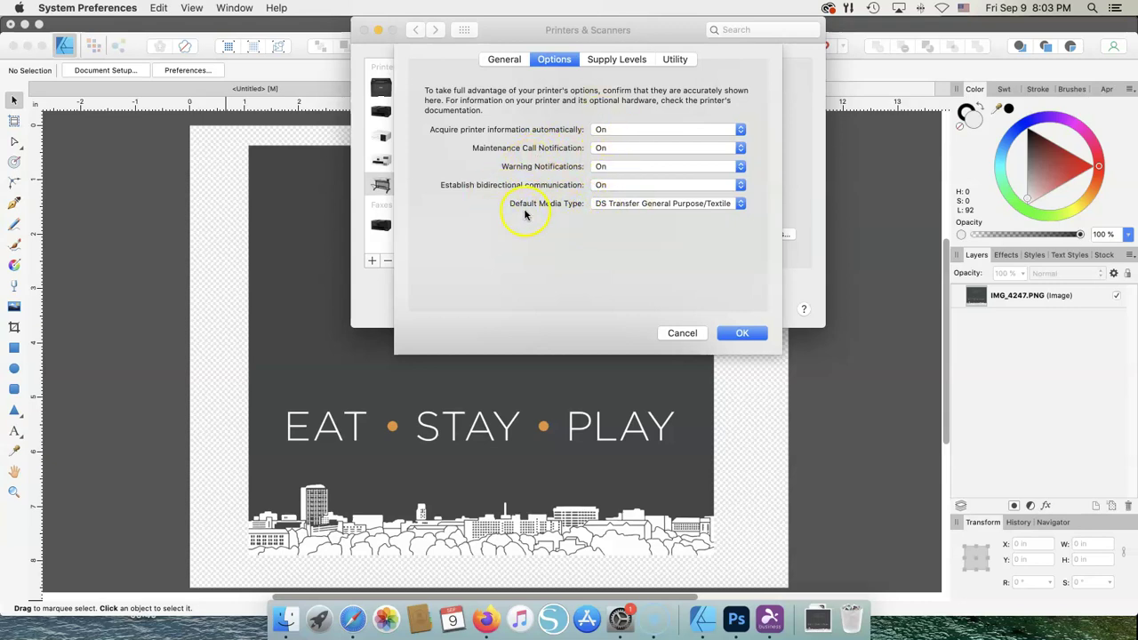
{"action": "left_click", "coordinate": [741, 204]}
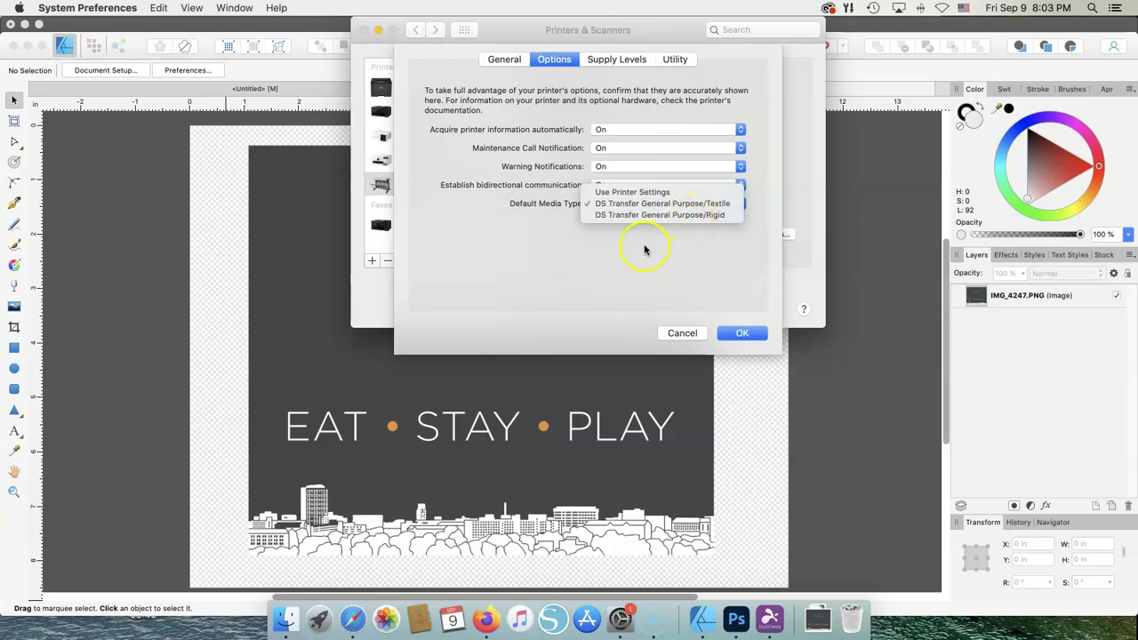
{"action": "left_click", "coordinate": [633, 203]}
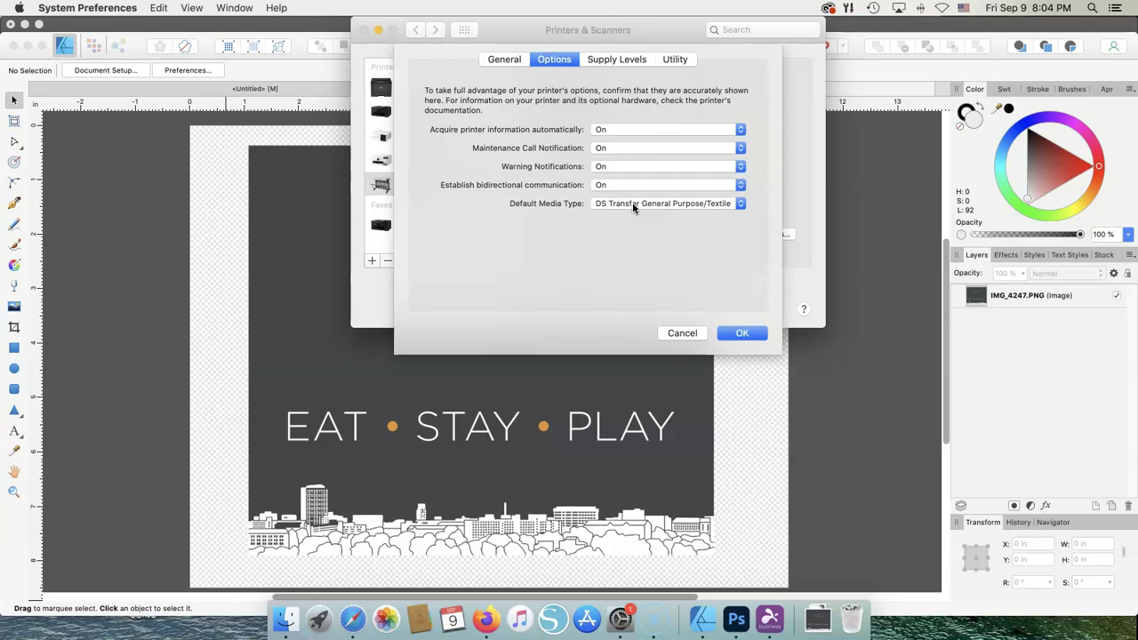
{"action": "left_click", "coordinate": [636, 260]}
{"action": "left_click", "coordinate": [742, 203]}
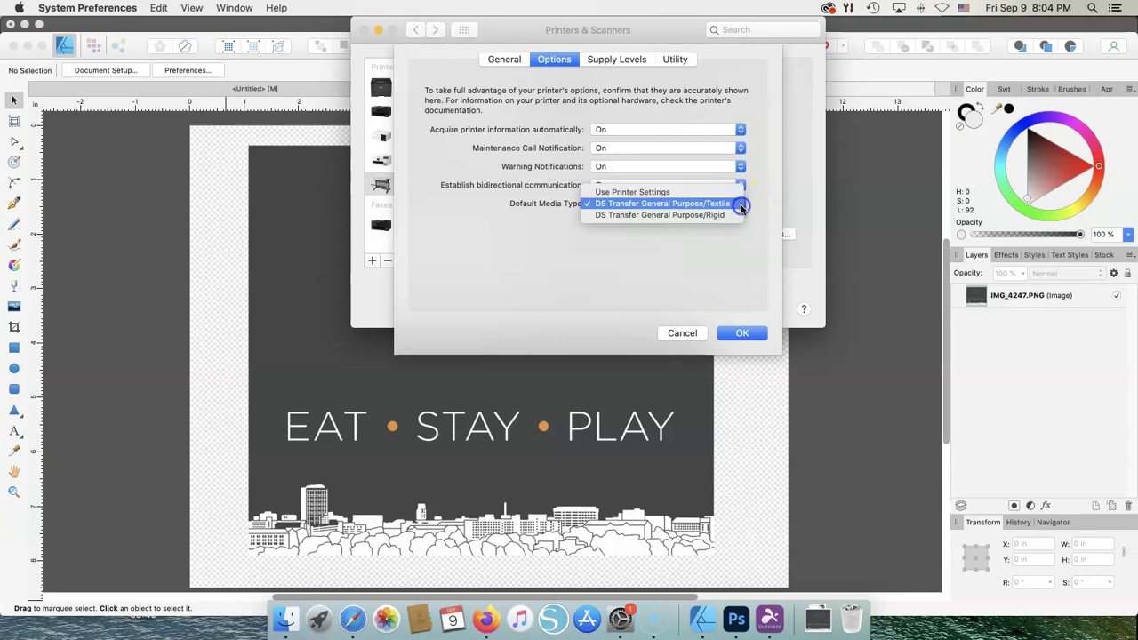
{"action": "left_click", "coordinate": [696, 203]}
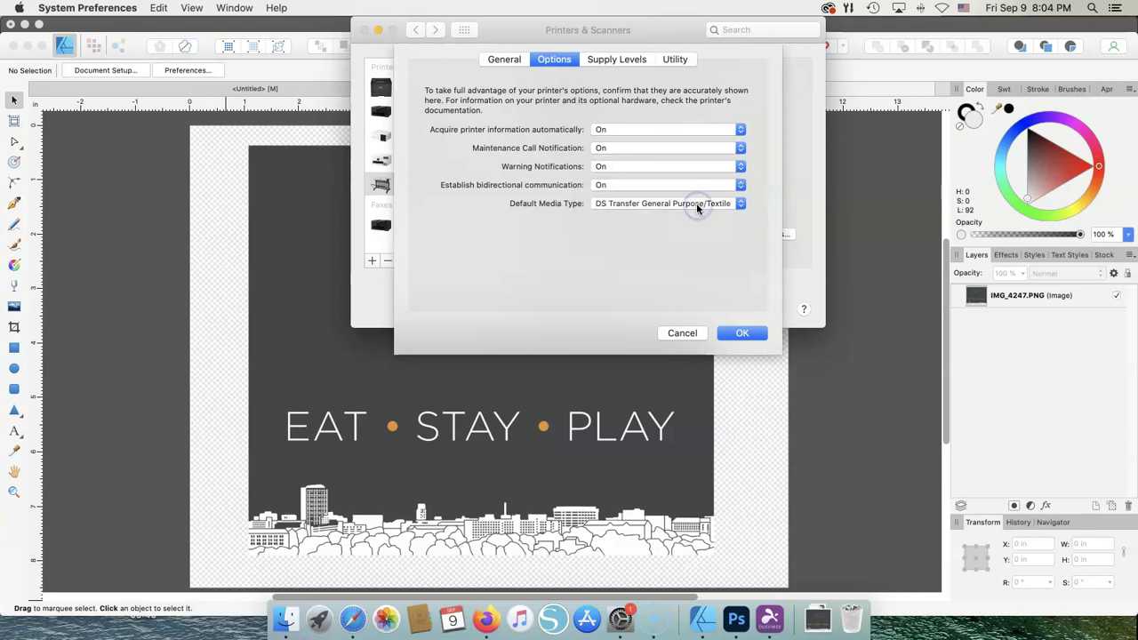
{"action": "left_click", "coordinate": [742, 335]}
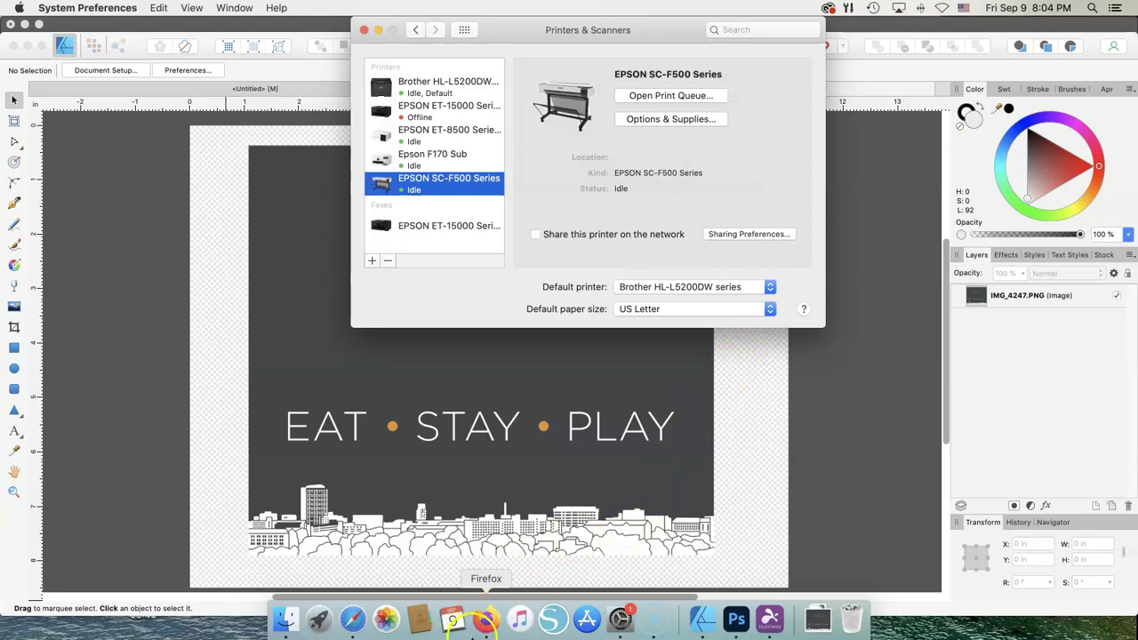
Step: Switch to Firefox, dismiss the update offer, and search Google for 'epson'
{"action": "left_click", "coordinate": [483, 622]}
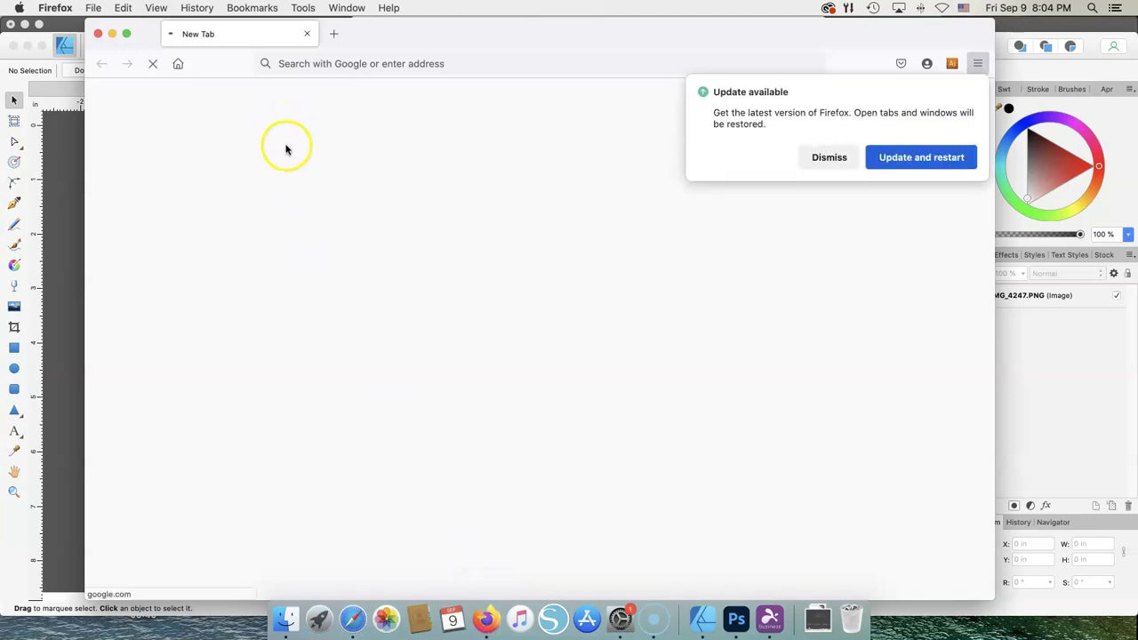
{"action": "left_click", "coordinate": [833, 154]}
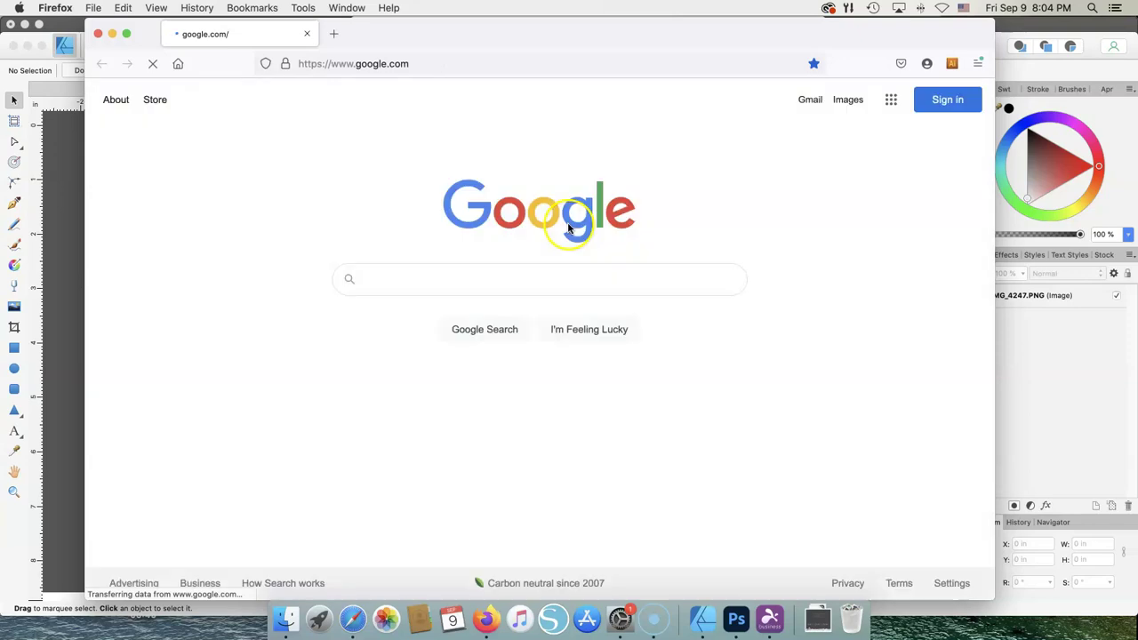
{"action": "left_click", "coordinate": [445, 281]}
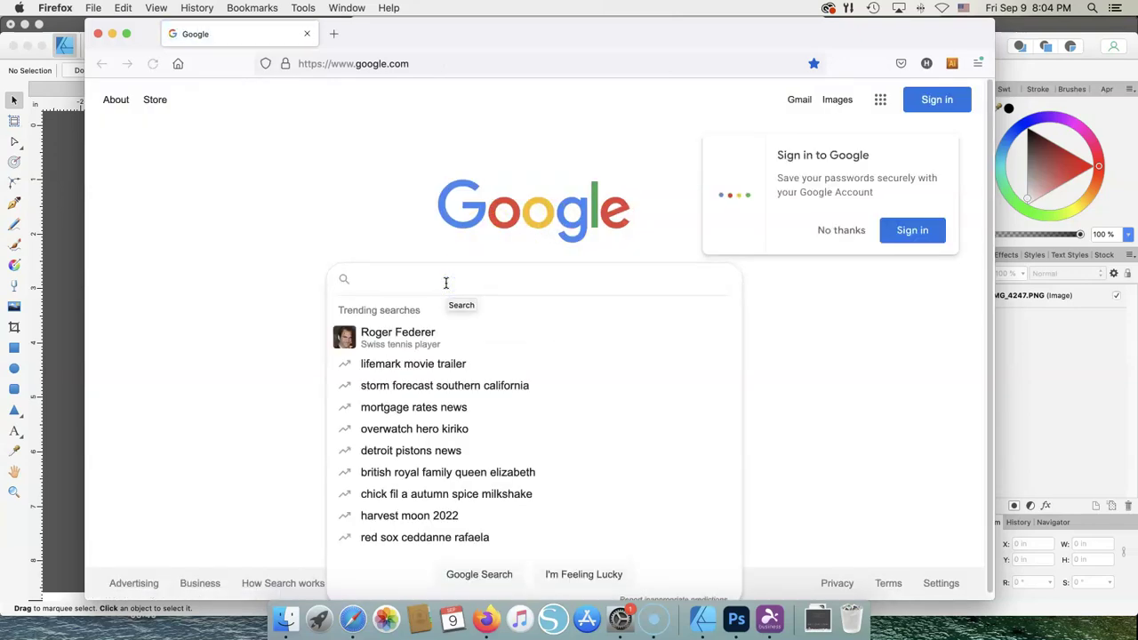
{"action": "type", "text": "epson"}
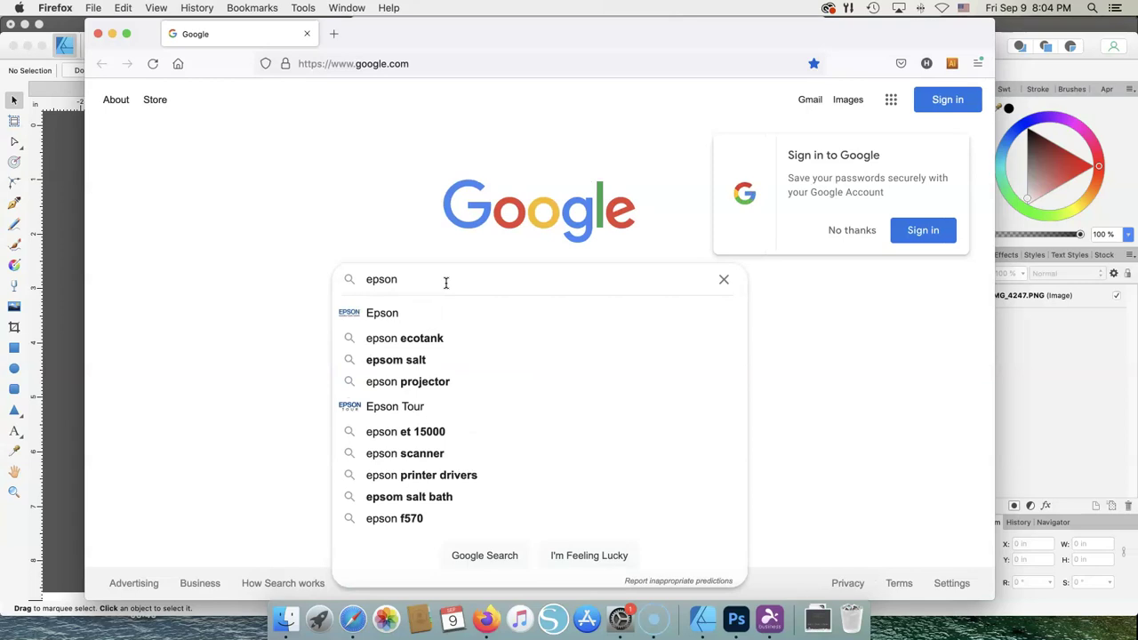
{"action": "key", "text": "Return"}
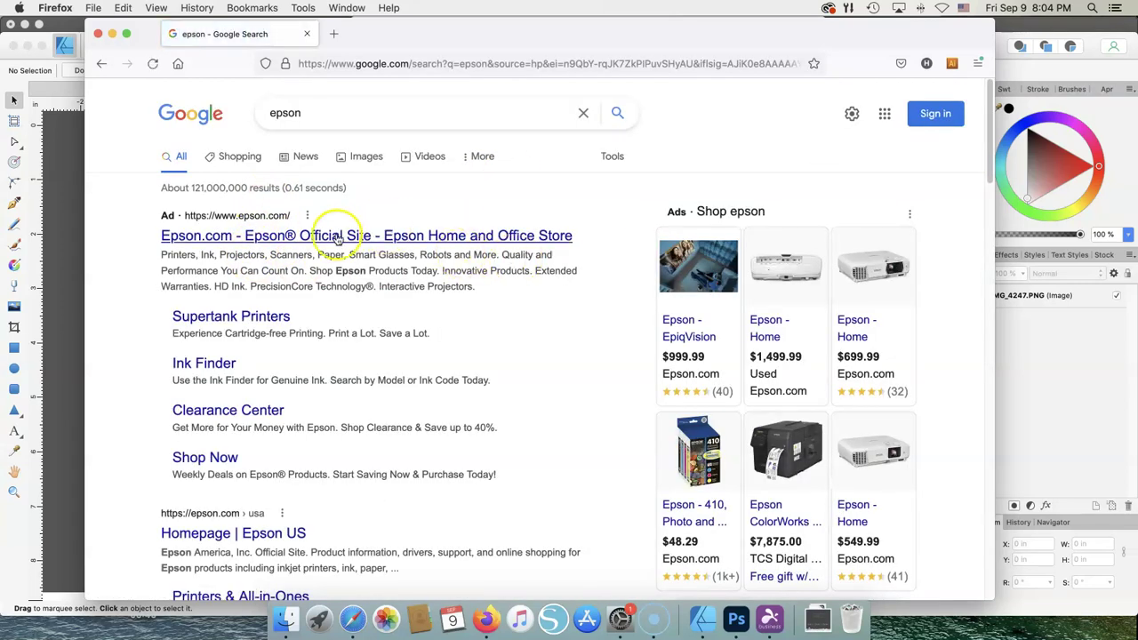
Step: Open the official Epson site and browse to its Large Format Printers page
{"action": "left_click", "coordinate": [261, 238]}
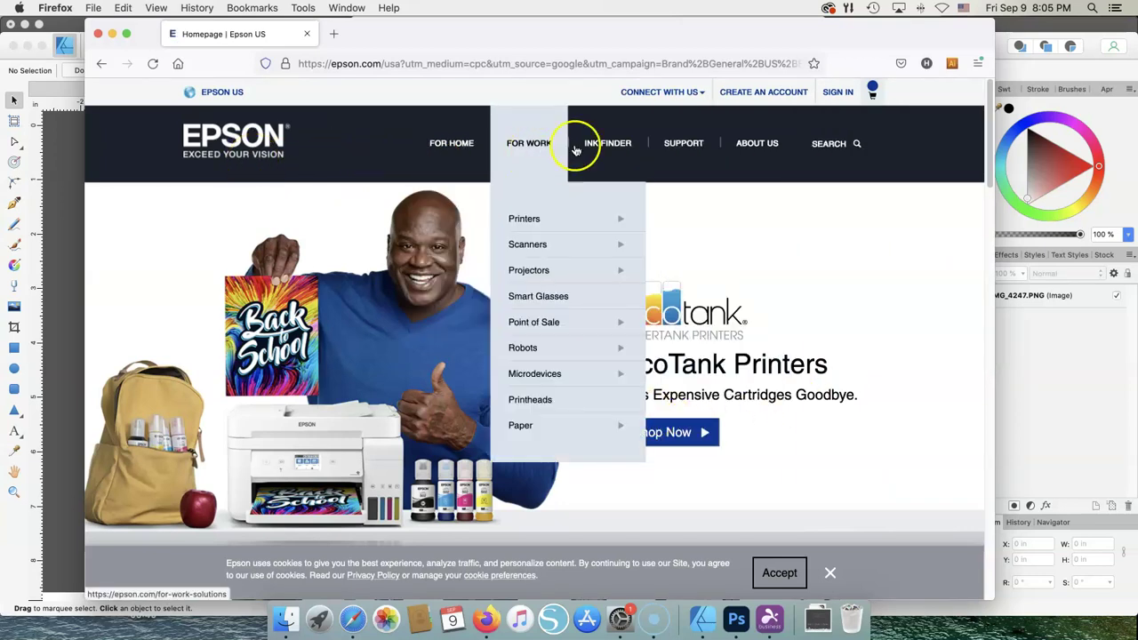
{"action": "mouse_move", "coordinate": [512, 148]}
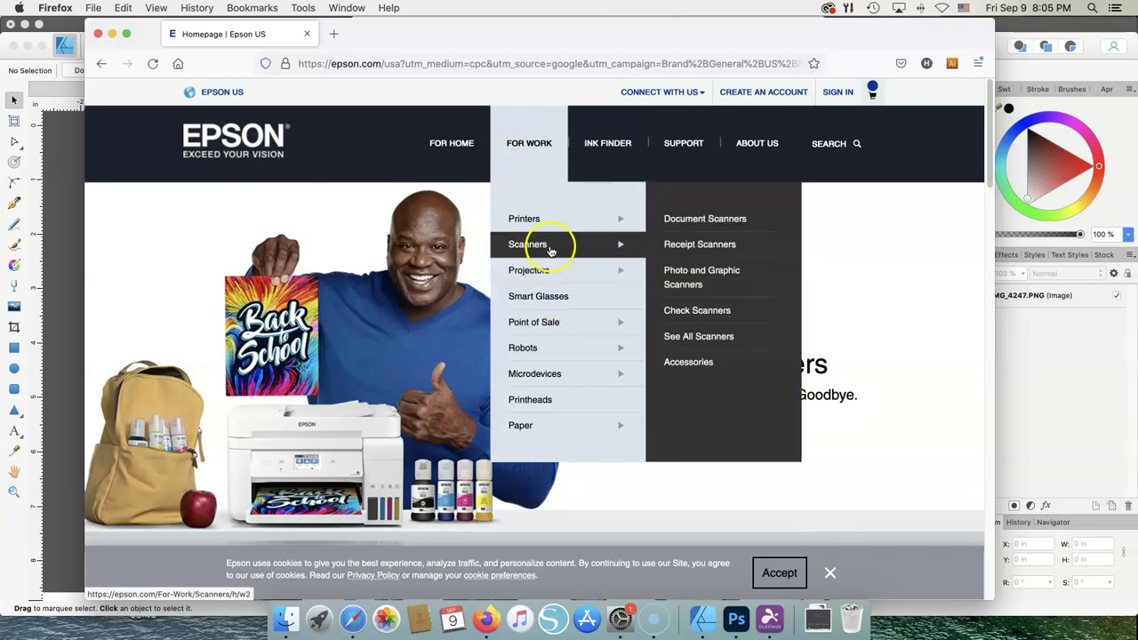
{"action": "mouse_move", "coordinate": [554, 223]}
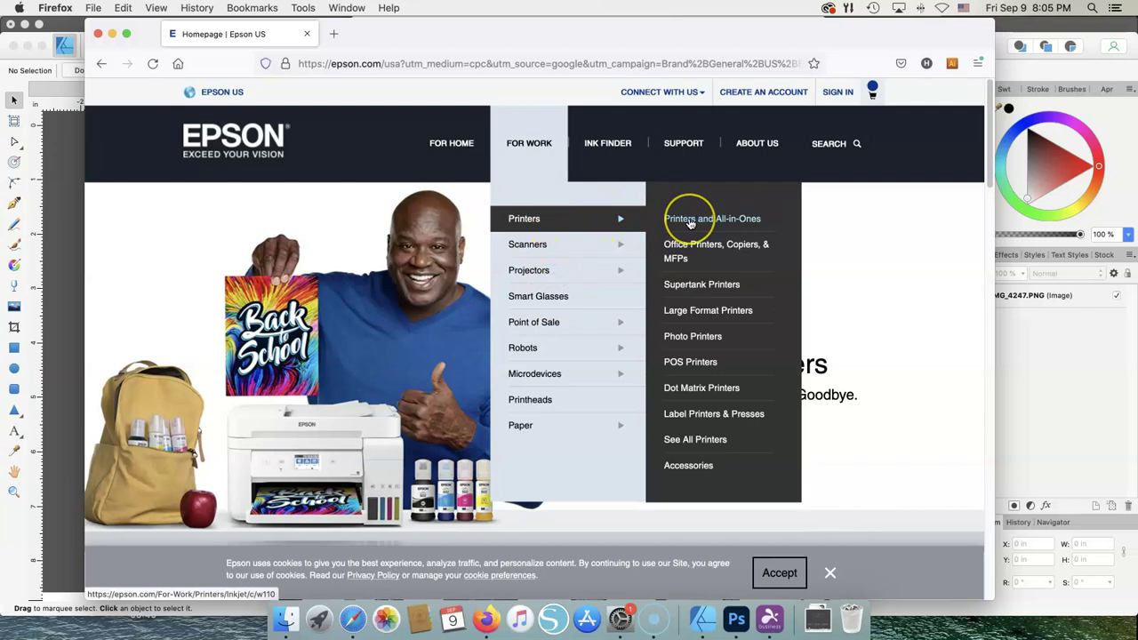
{"action": "left_click", "coordinate": [701, 313]}
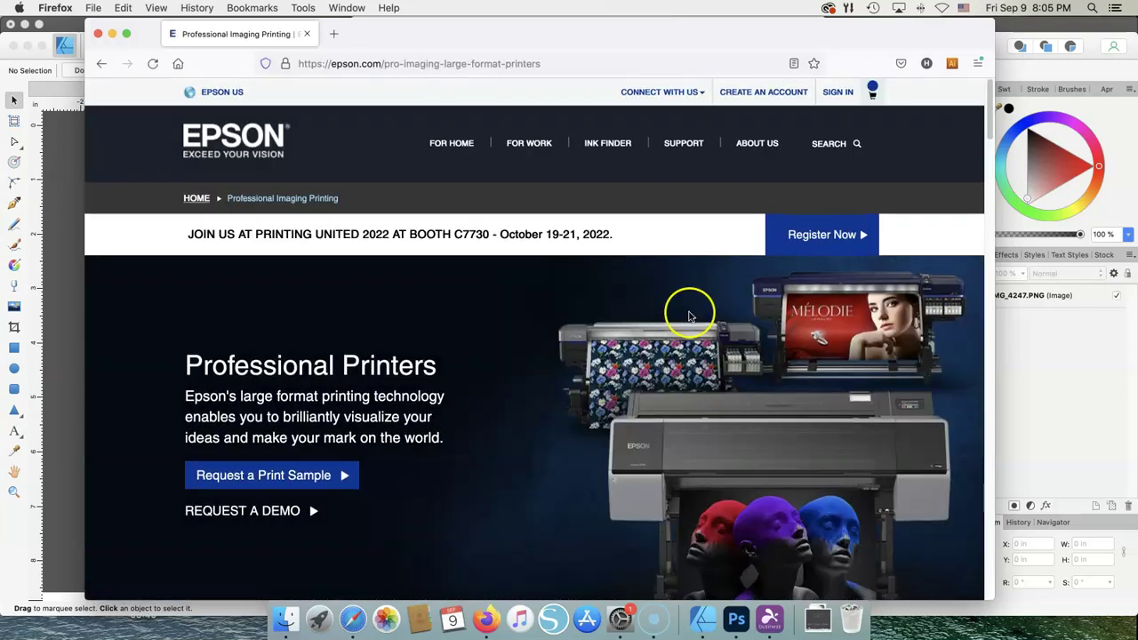
Step: Search the Epson site for f570 and open the SureColor F570 Pro support page
{"action": "mouse_move", "coordinate": [494, 178]}
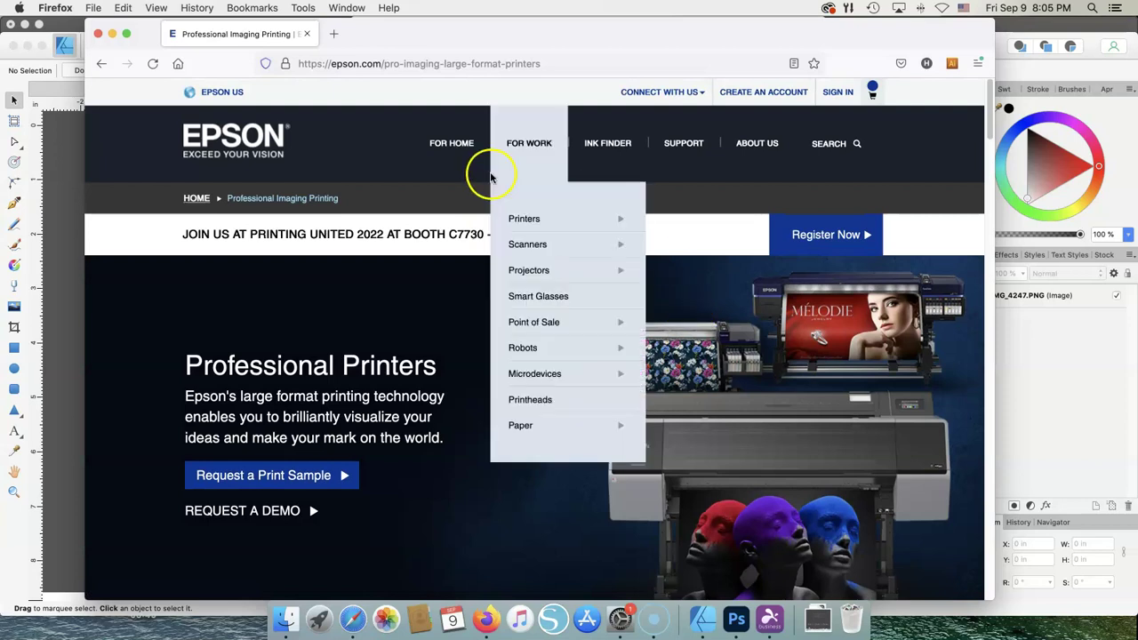
{"action": "left_click", "coordinate": [823, 152]}
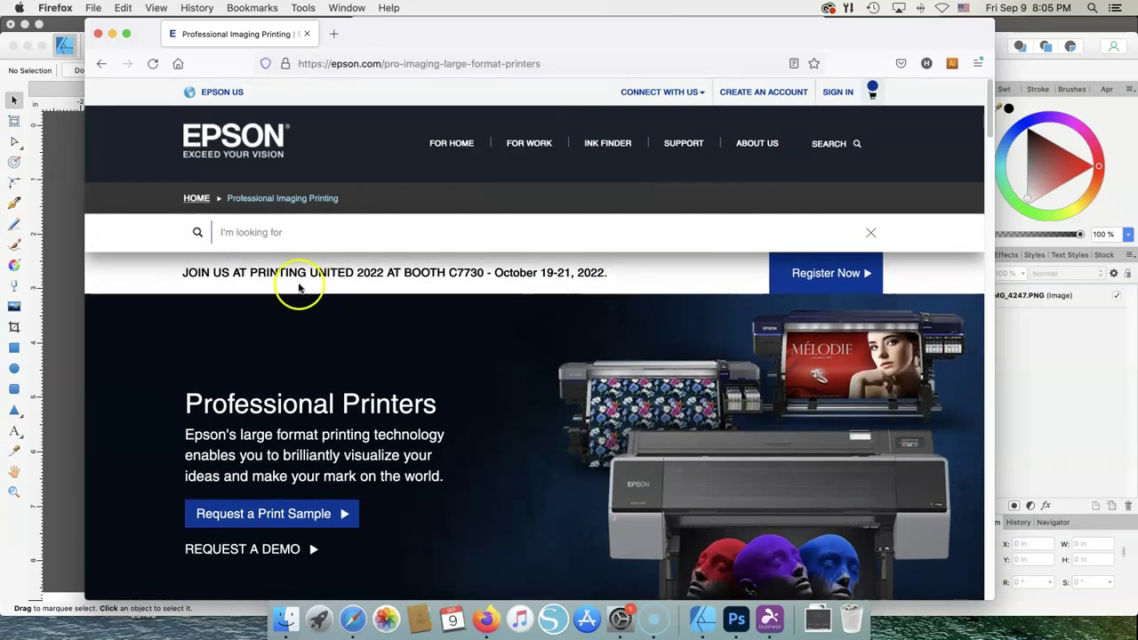
{"action": "left_click", "coordinate": [297, 225]}
{"action": "type", "text": "f570"}
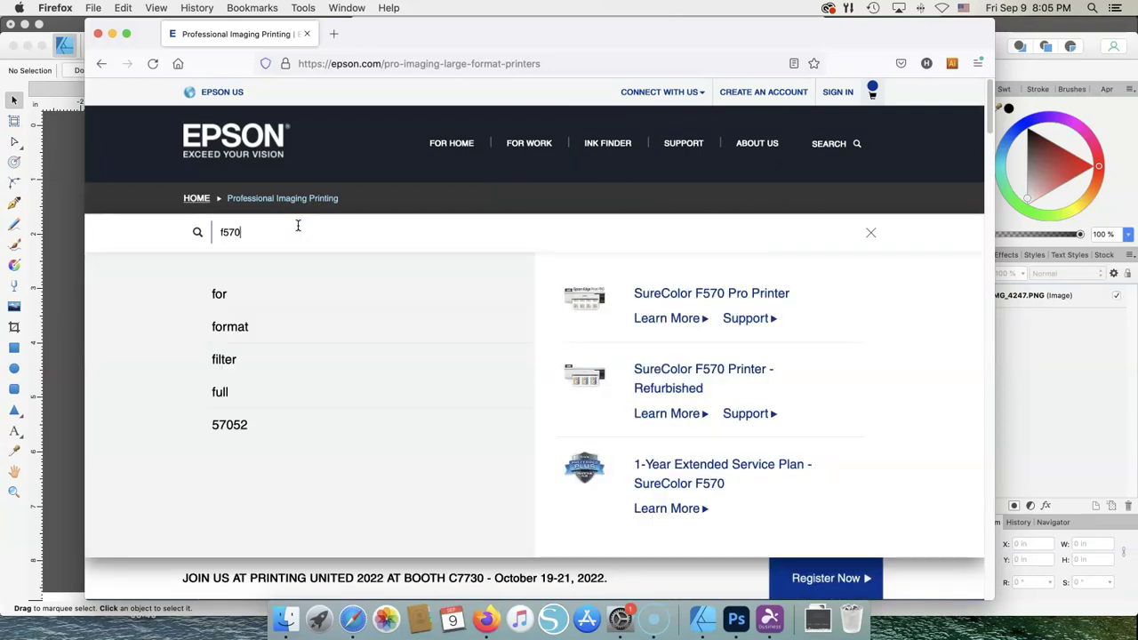
{"action": "left_click", "coordinate": [647, 293]}
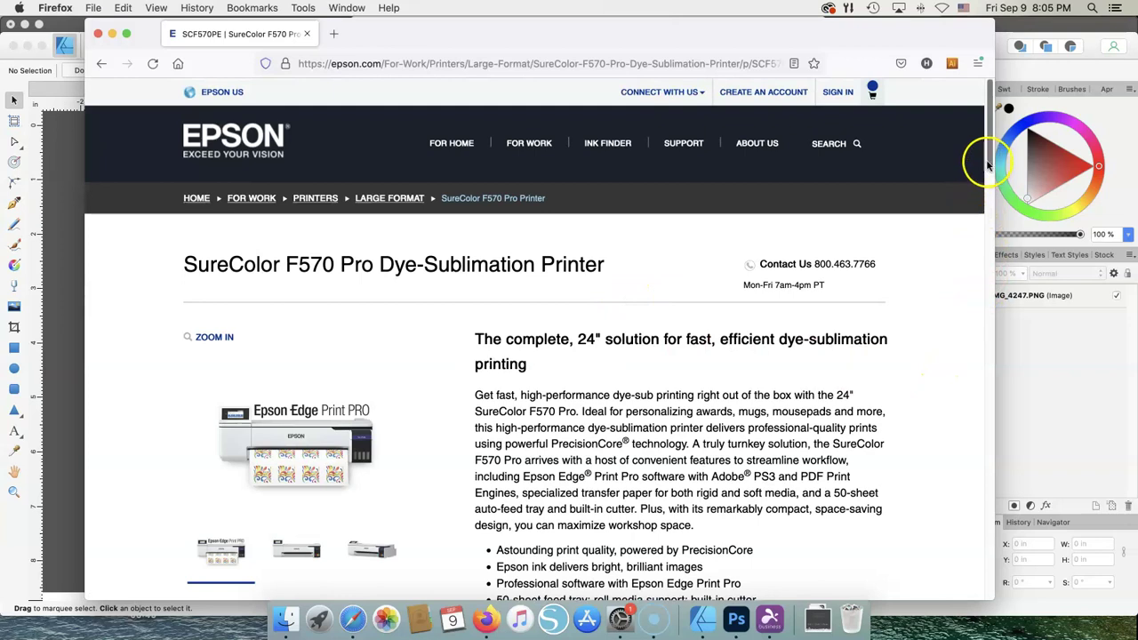
{"action": "left_click_drag", "start_coordinate": [987, 153], "coordinate": [1003, 235]}
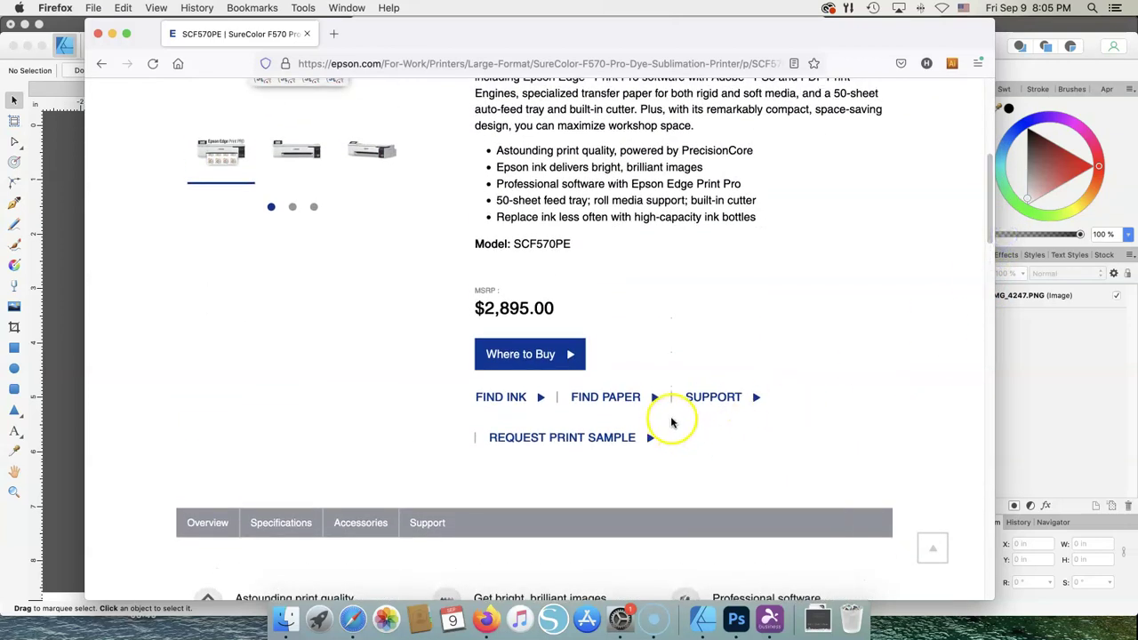
{"action": "left_click", "coordinate": [690, 403]}
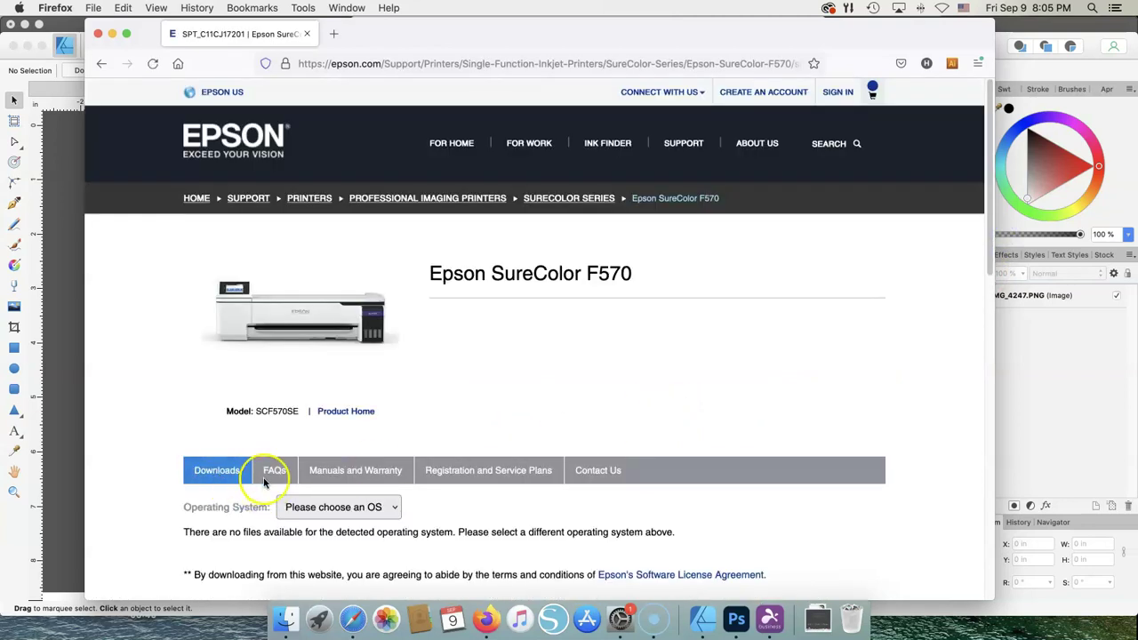
Step: Choose macOS 10.15.x as the download OS, confirming the installed version in About This Mac
{"action": "left_click", "coordinate": [396, 507]}
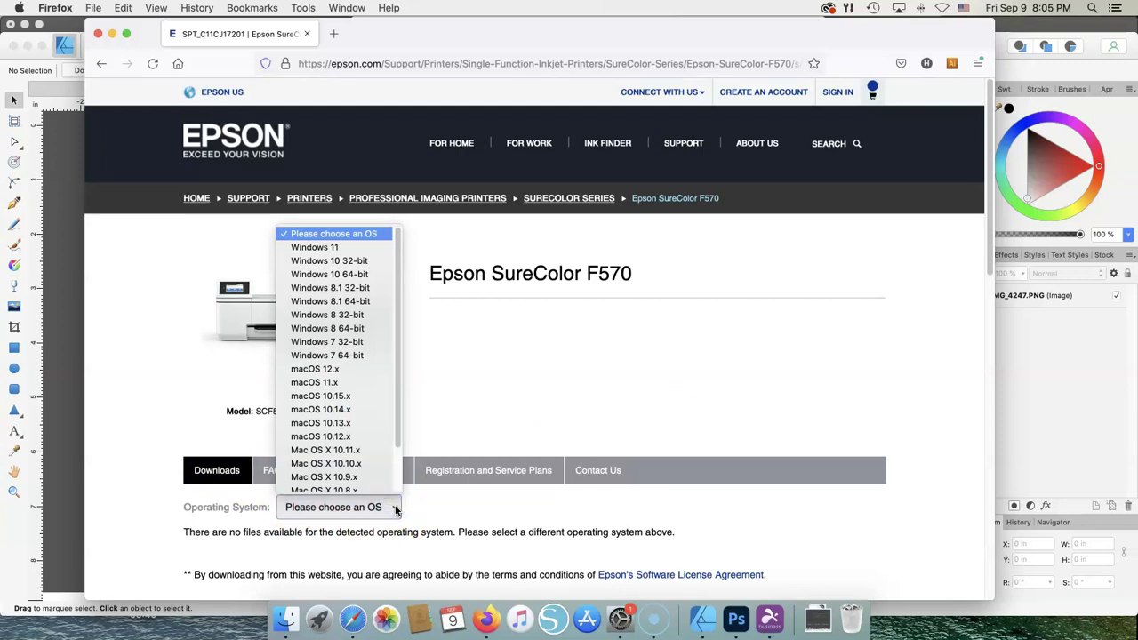
{"action": "left_click", "coordinate": [345, 390]}
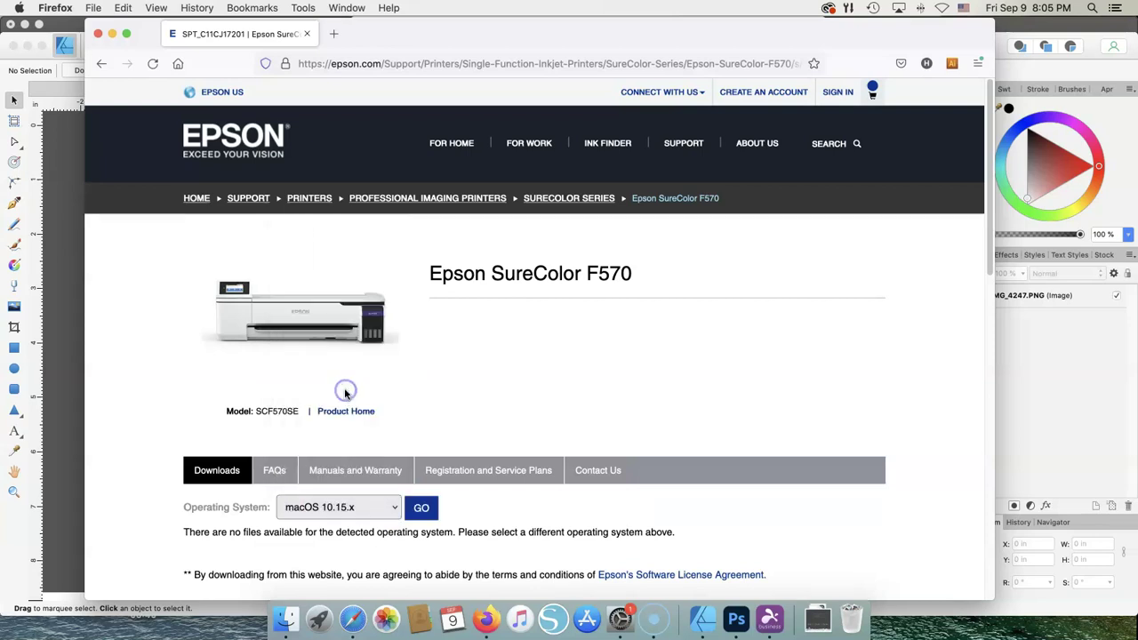
{"action": "left_click", "coordinate": [21, 9]}
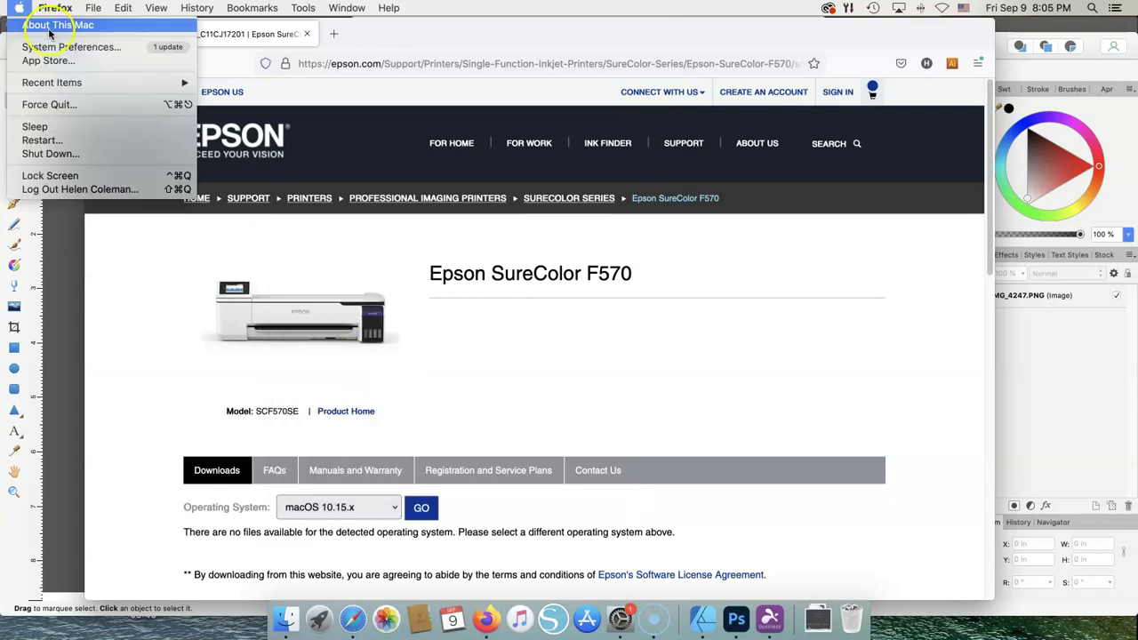
{"action": "left_click", "coordinate": [45, 21]}
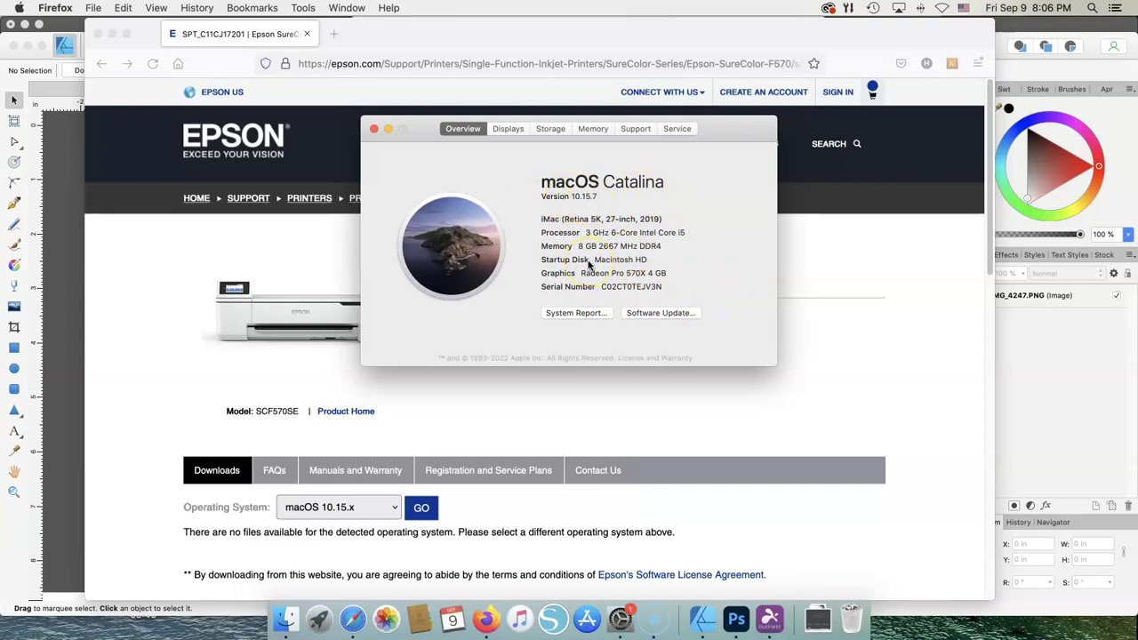
{"action": "left_click", "coordinate": [375, 130]}
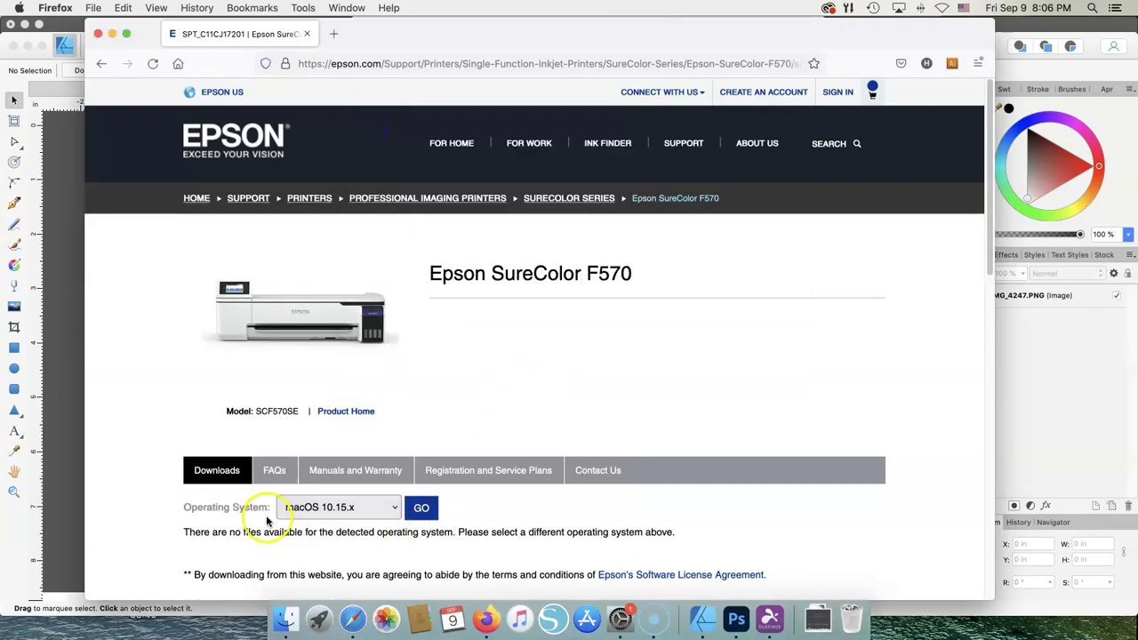
Step: Show the macOS 10.15.x downloads, expand the Drivers list, then close Firefox
{"action": "left_click_drag", "start_coordinate": [994, 254], "coordinate": [990, 380]}
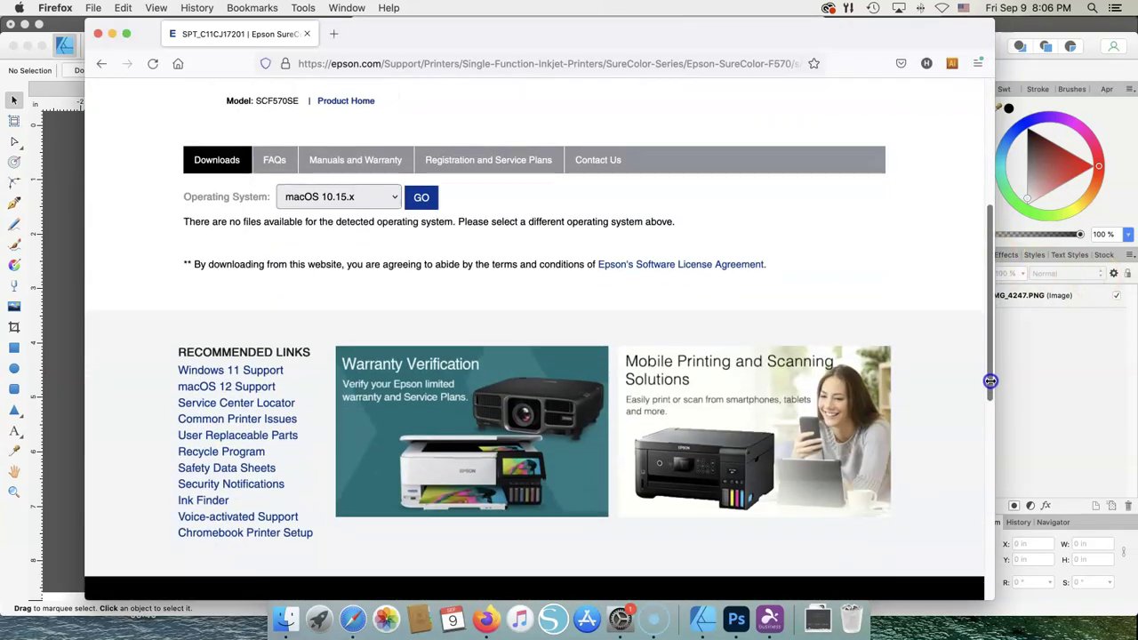
{"action": "left_click", "coordinate": [421, 200]}
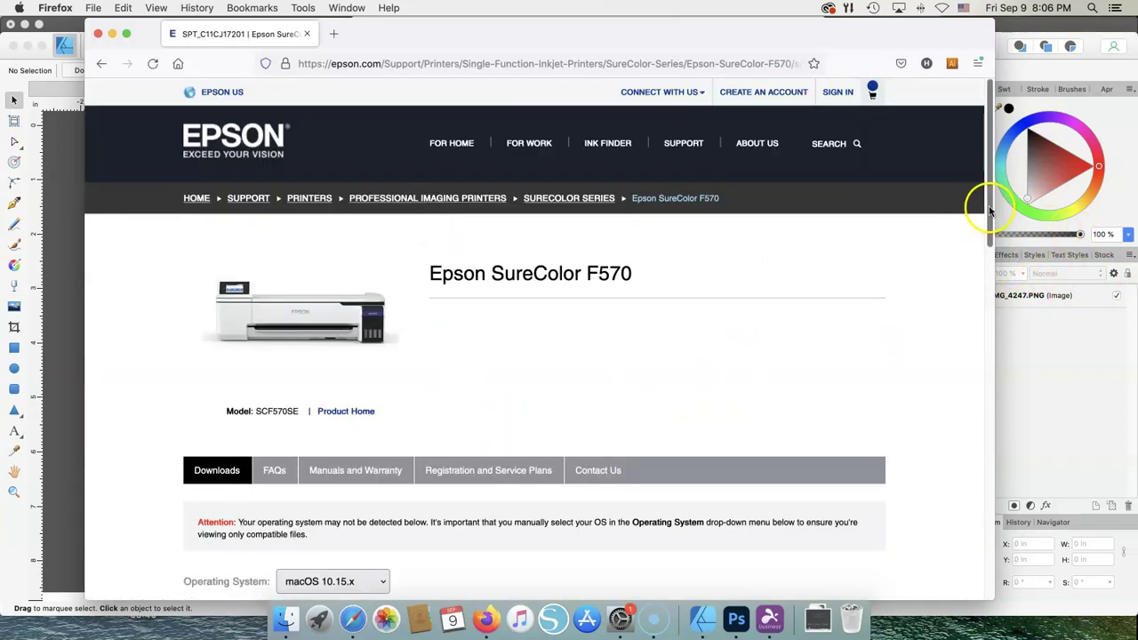
{"action": "left_click_drag", "start_coordinate": [990, 210], "coordinate": [990, 317]}
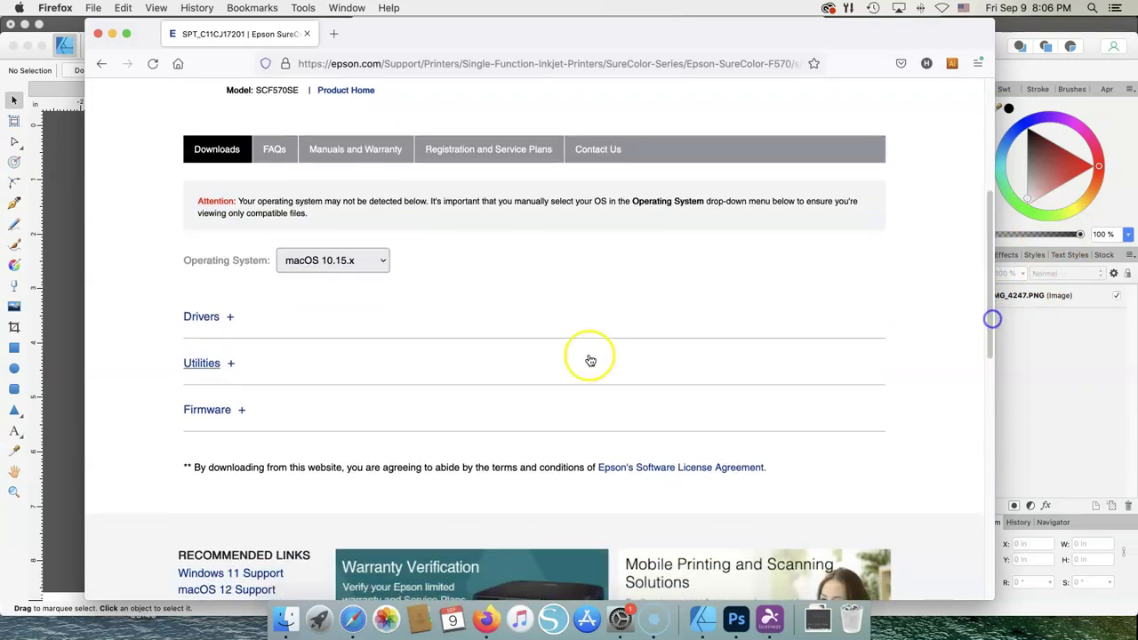
{"action": "left_click", "coordinate": [229, 317]}
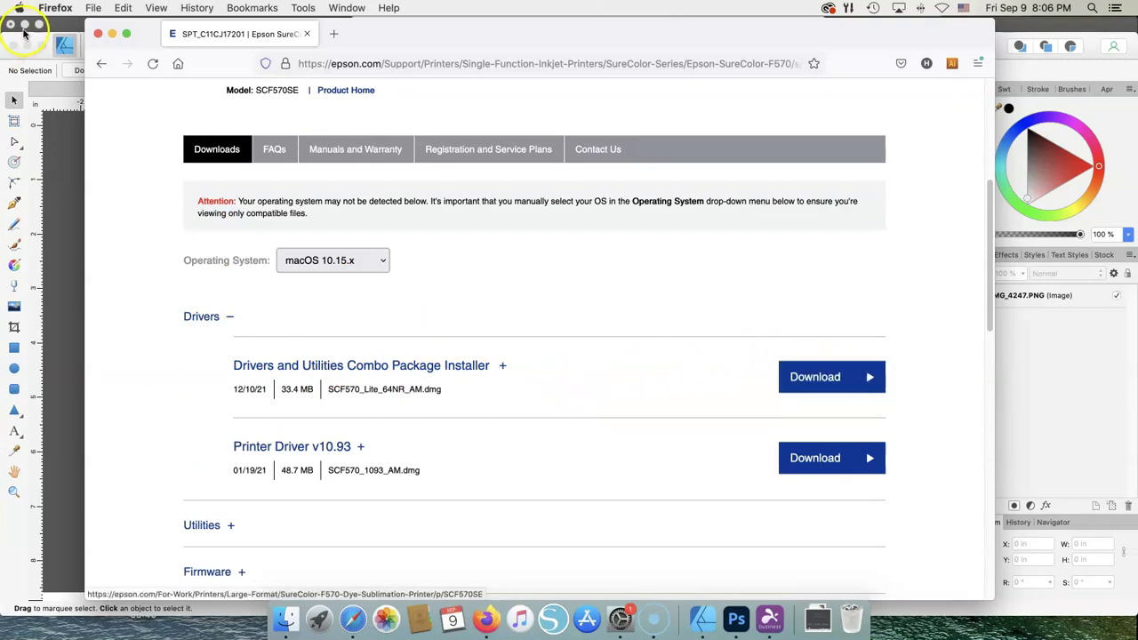
{"action": "left_click", "coordinate": [98, 34]}
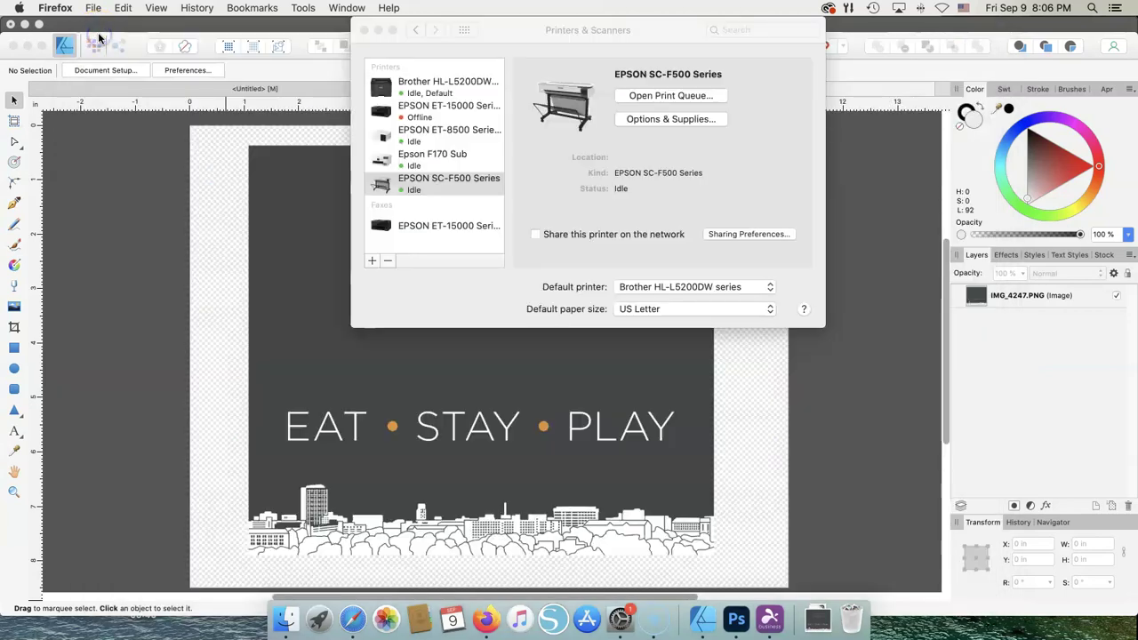
Step: Select the EPSON SC-F500 Series entry, then close System Preferences
{"action": "left_click", "coordinate": [373, 188]}
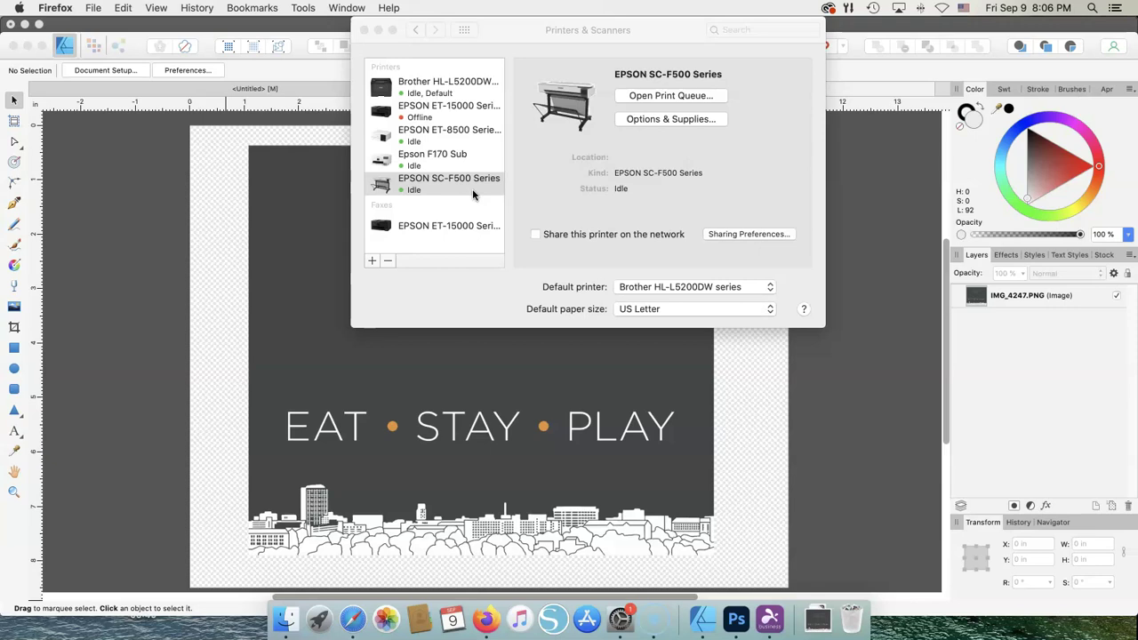
{"action": "left_click", "coordinate": [363, 32]}
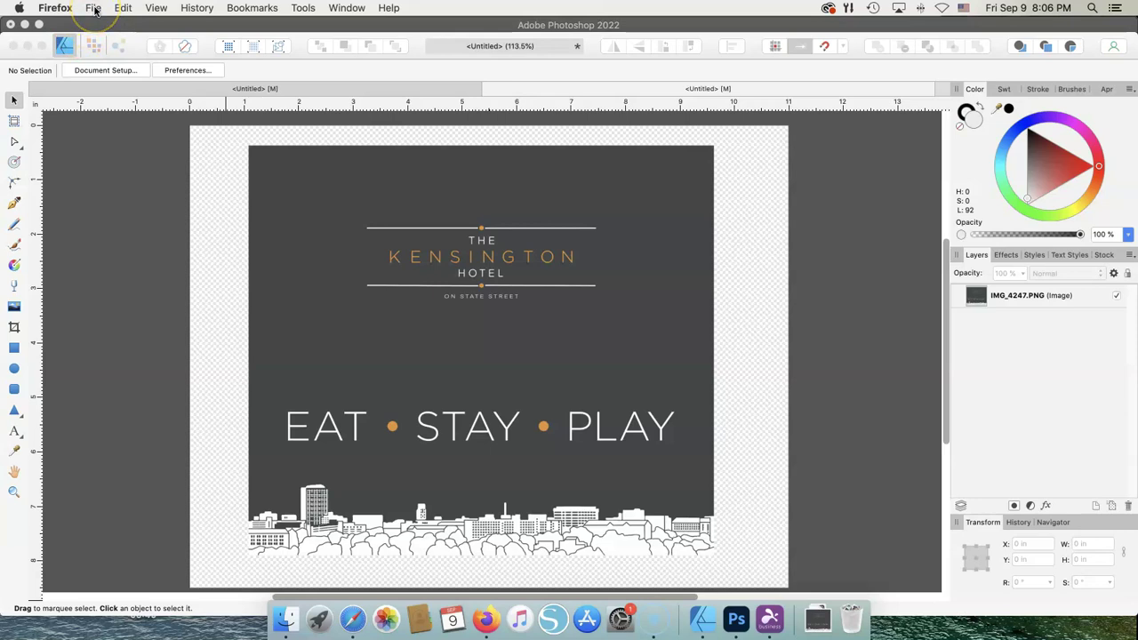
Step: Start a new document from the ANSI C preset, changing page height to 40 in, portrait
{"action": "left_click", "coordinate": [61, 41]}
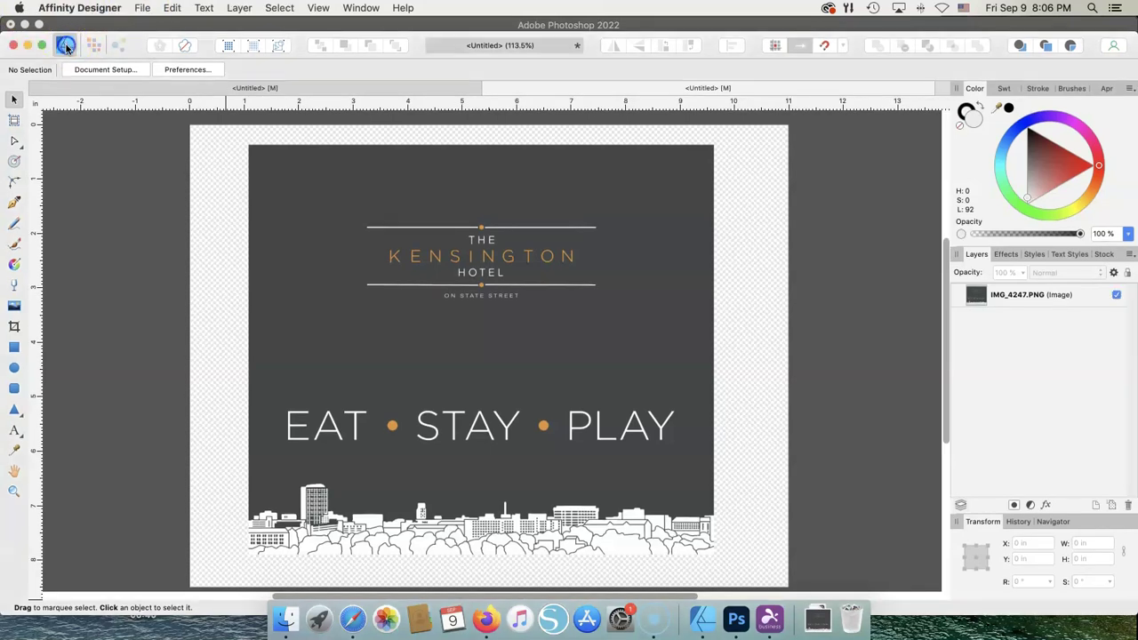
{"action": "left_click", "coordinate": [143, 11]}
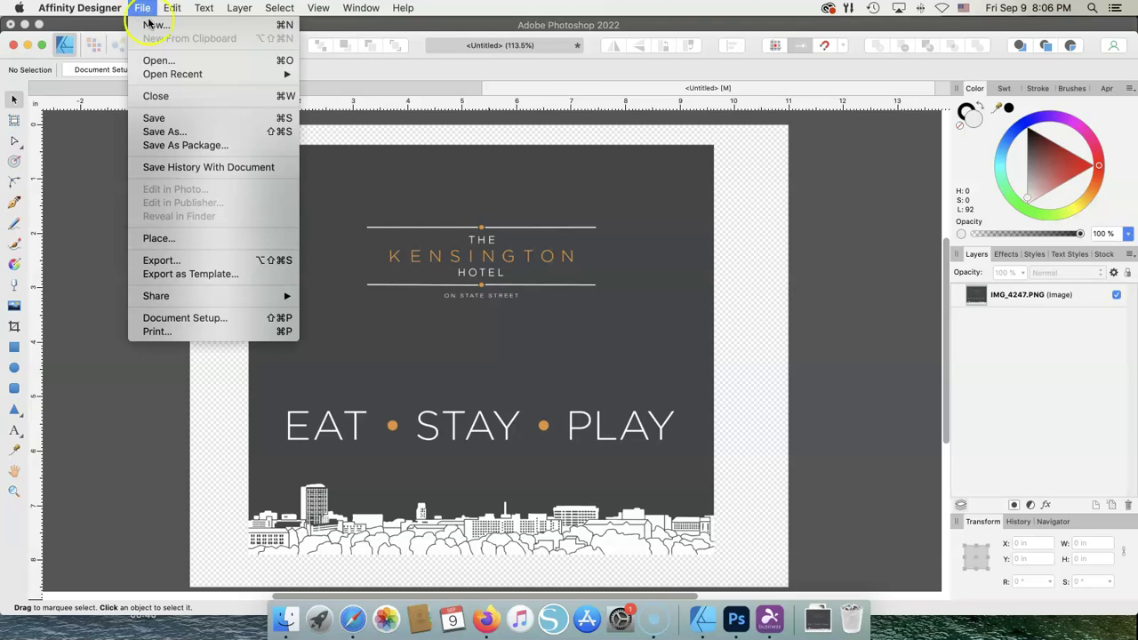
{"action": "left_click", "coordinate": [152, 24]}
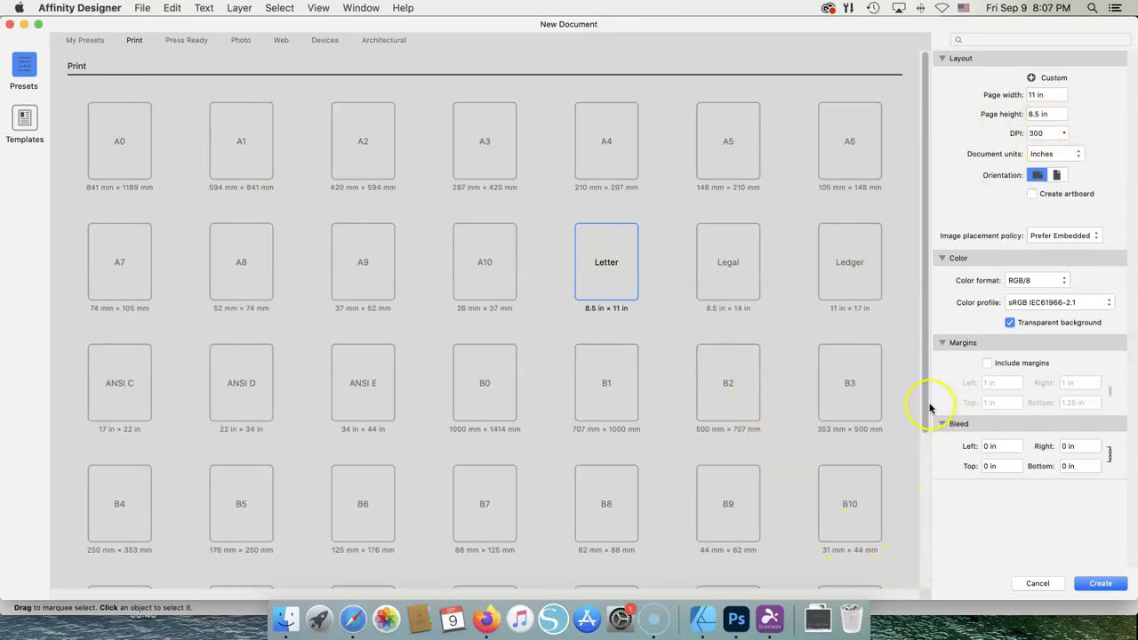
{"action": "left_click_drag", "start_coordinate": [927, 399], "coordinate": [918, 469]}
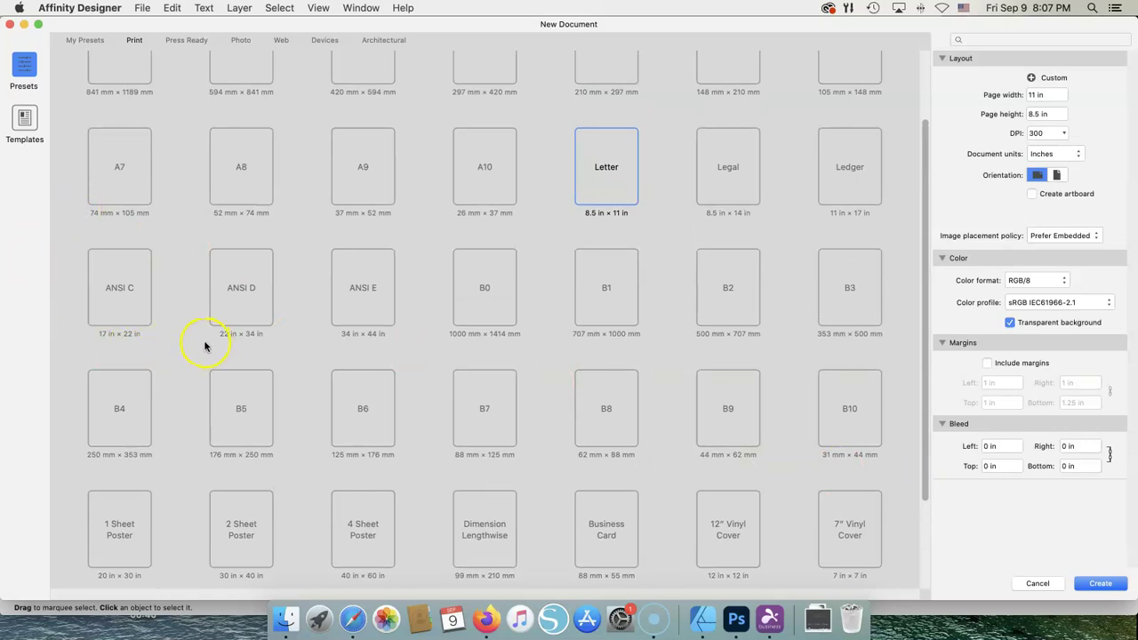
{"action": "left_click", "coordinate": [118, 300]}
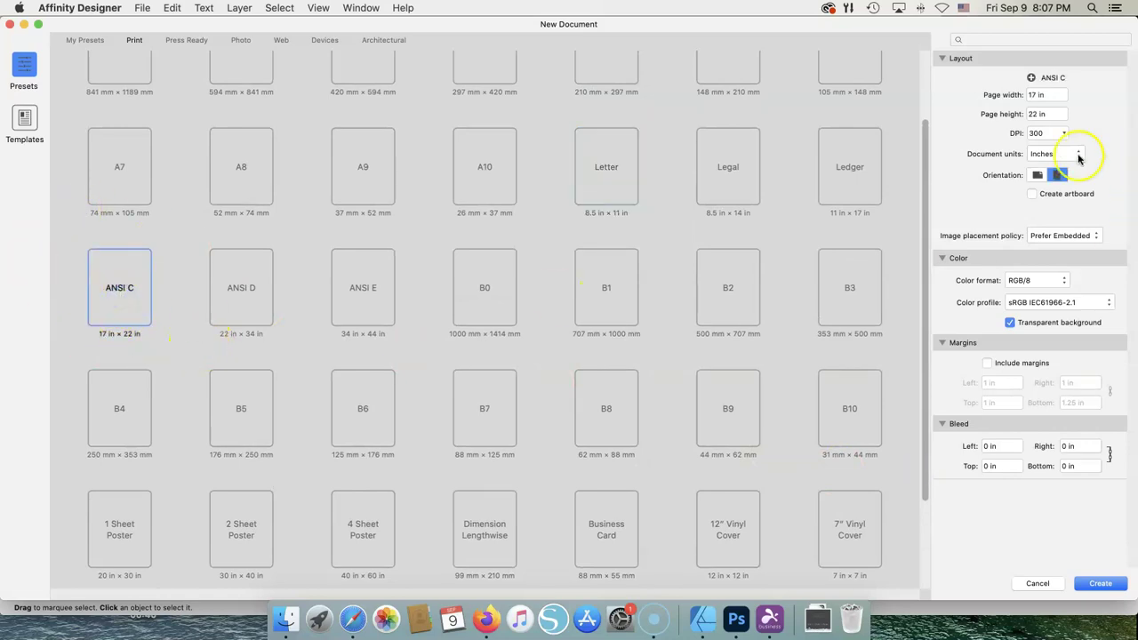
{"action": "left_click", "coordinate": [1050, 113]}
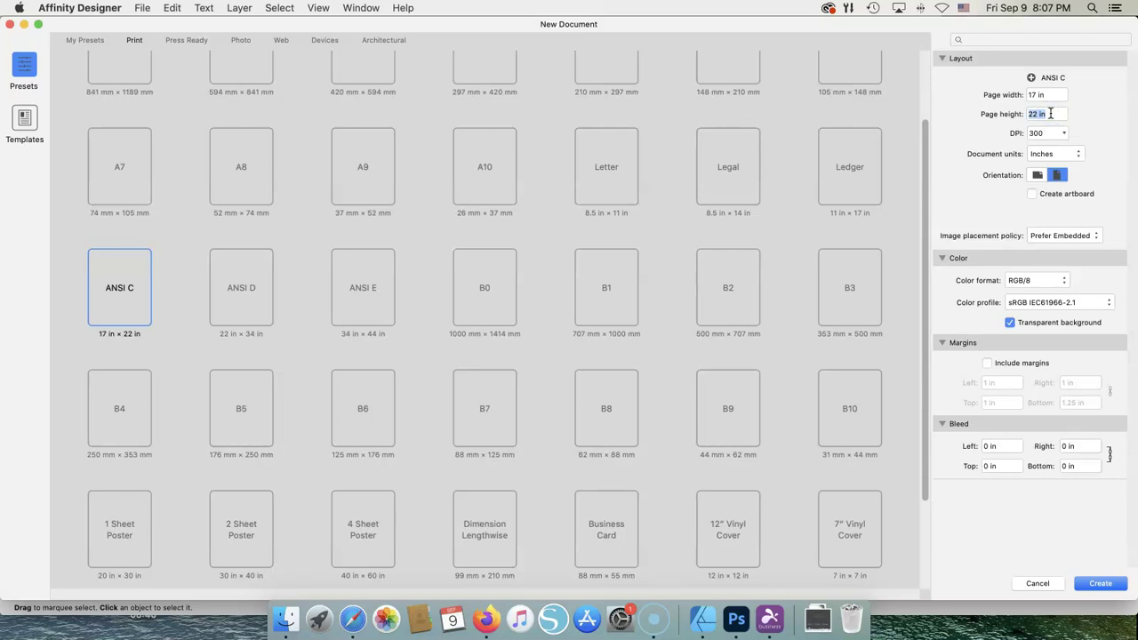
{"action": "left_click", "coordinate": [1058, 113]}
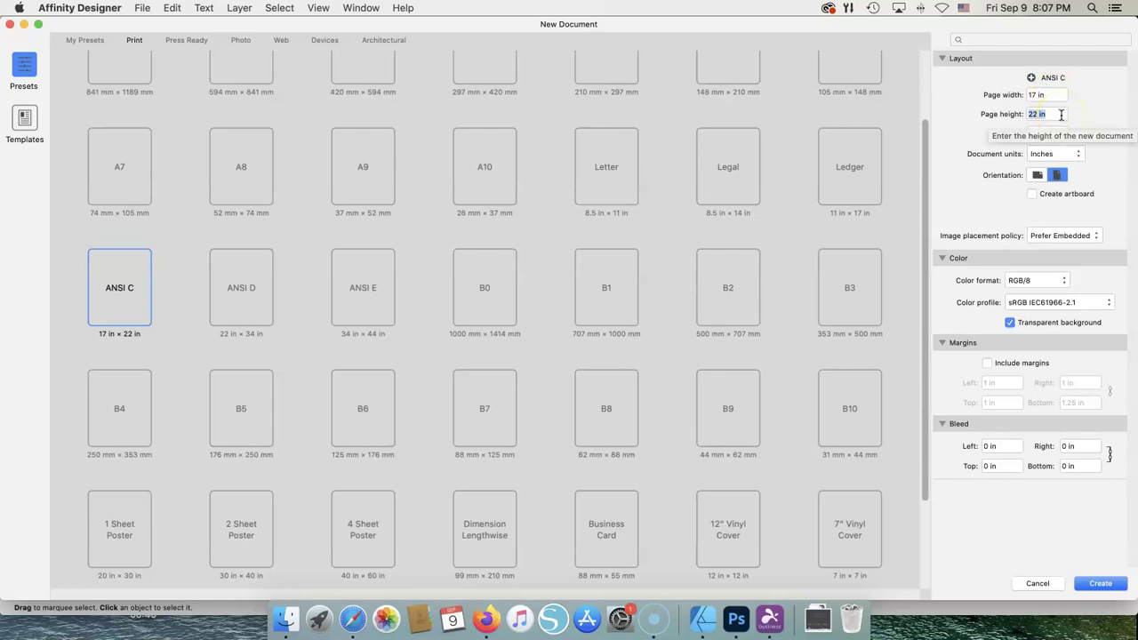
{"action": "type", "text": "40"}
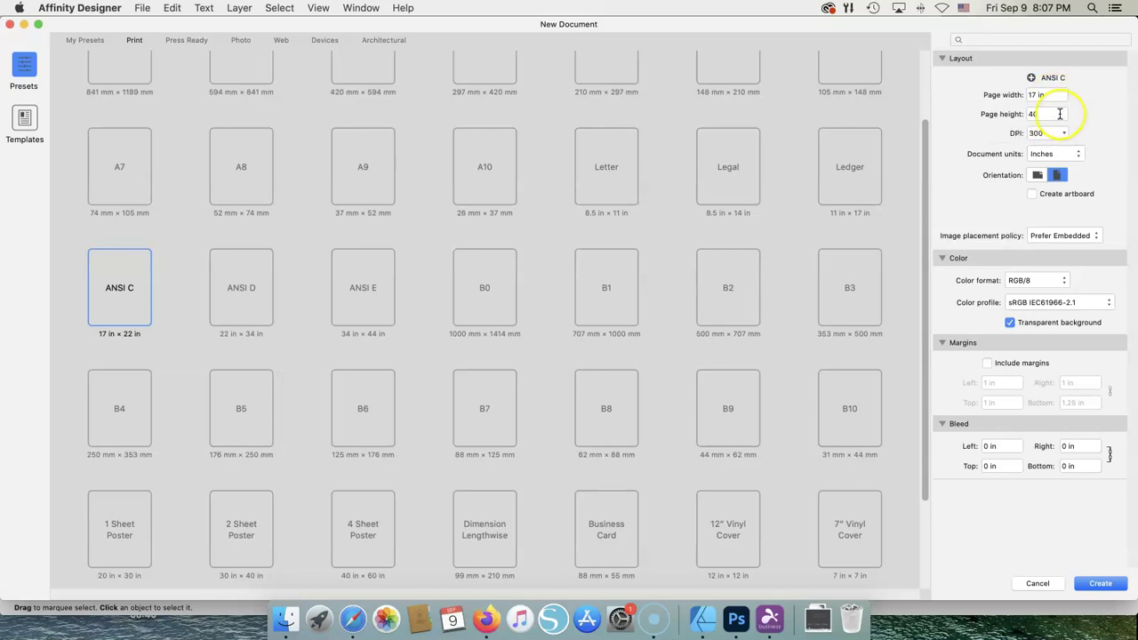
{"action": "left_click", "coordinate": [1058, 93]}
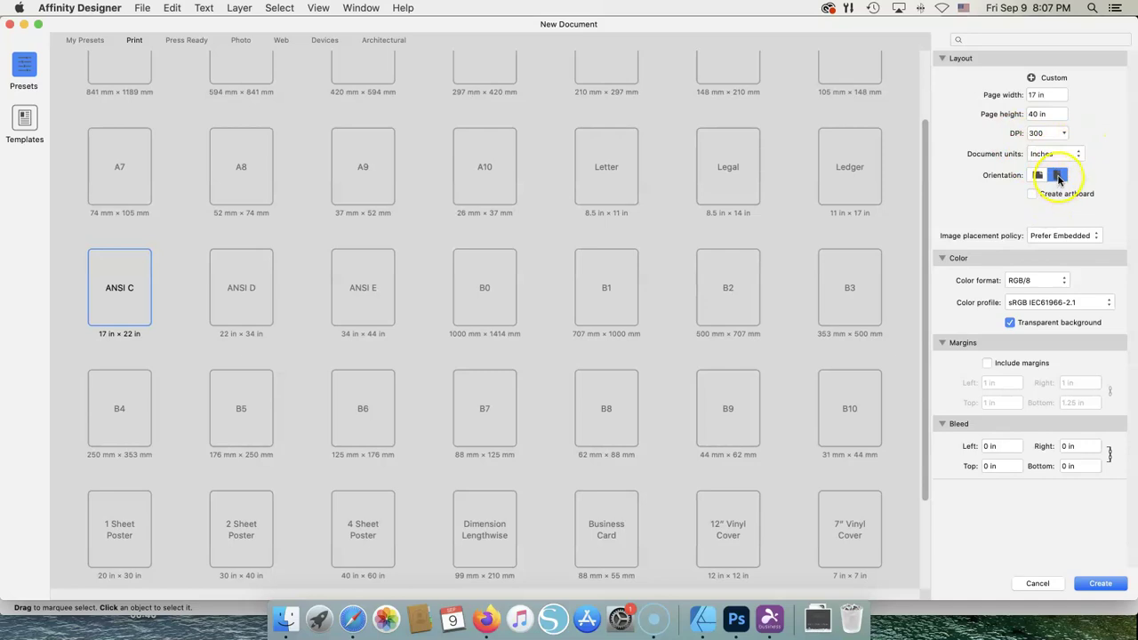
{"action": "left_click", "coordinate": [1057, 176]}
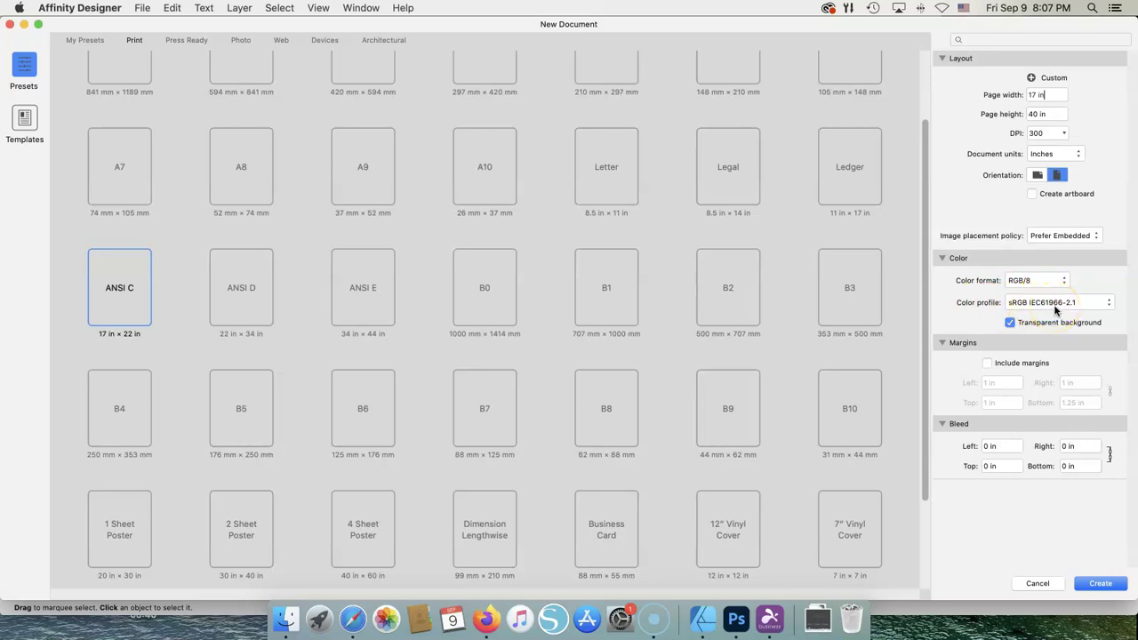
Step: Keep the sRGB IEC61966-2.1 profile and transparent background, then create the 17 × 40 in document
{"action": "left_click", "coordinate": [1108, 307]}
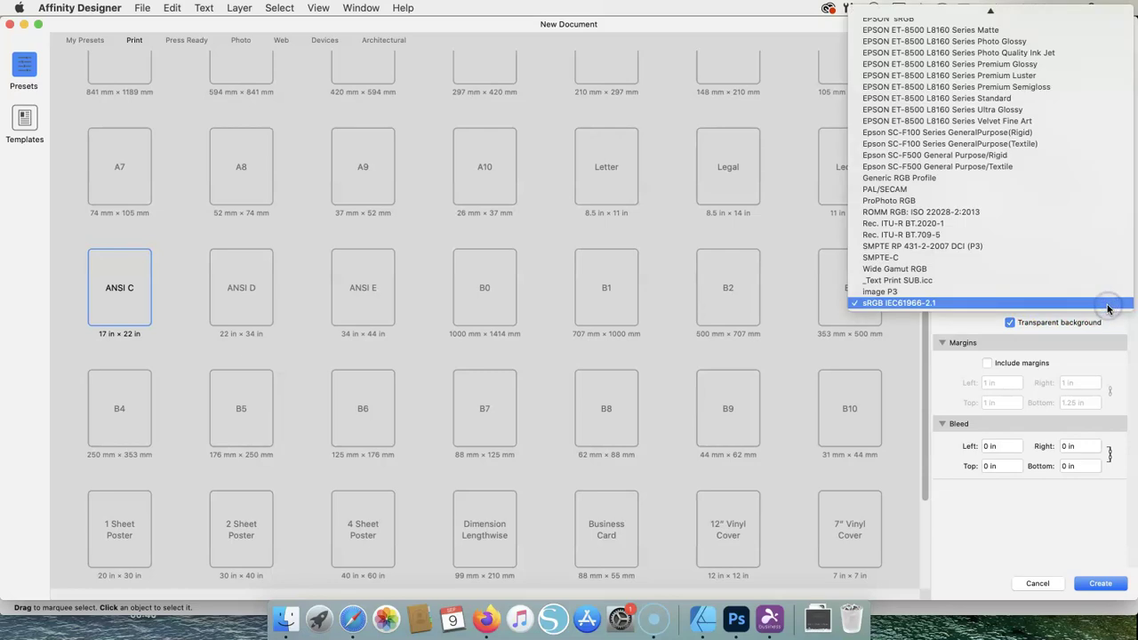
{"action": "left_click", "coordinate": [1107, 308]}
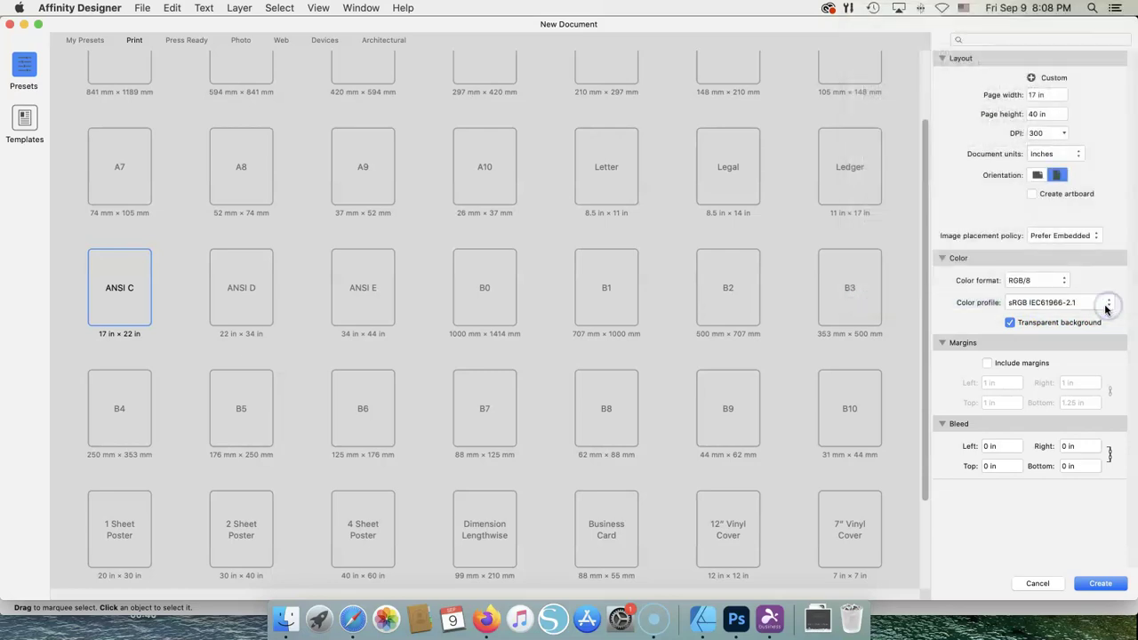
{"action": "left_click", "coordinate": [1009, 324]}
{"action": "left_click", "coordinate": [1009, 324]}
{"action": "left_click", "coordinate": [1109, 587]}
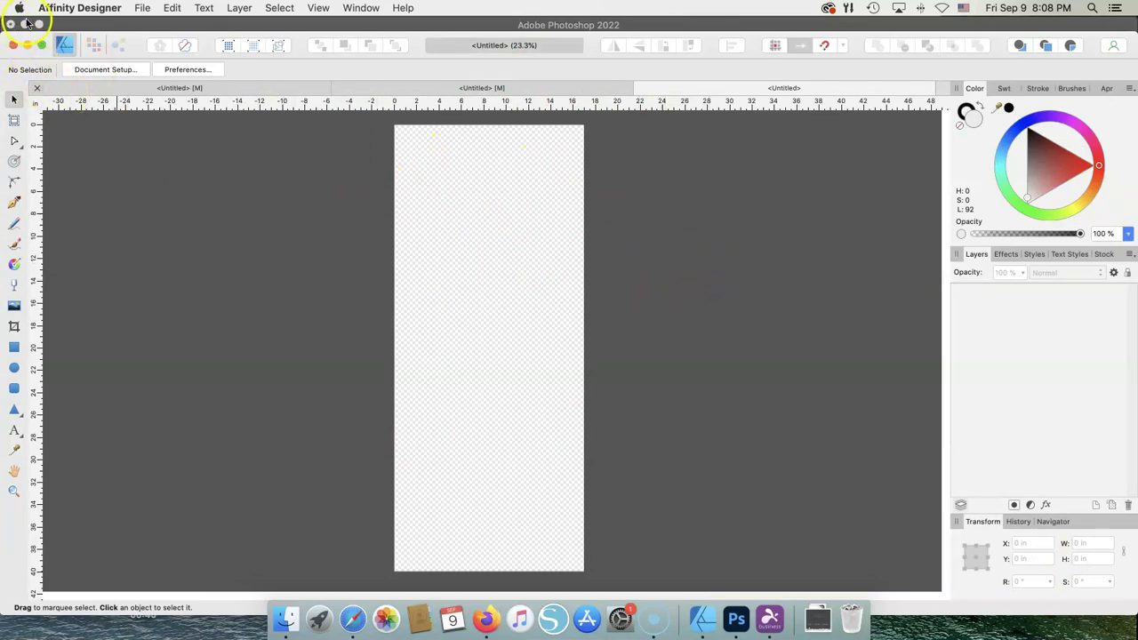
Step: Place IMG_4247.PNG, dragging it out at the page's top-left
{"action": "left_click", "coordinate": [140, 9]}
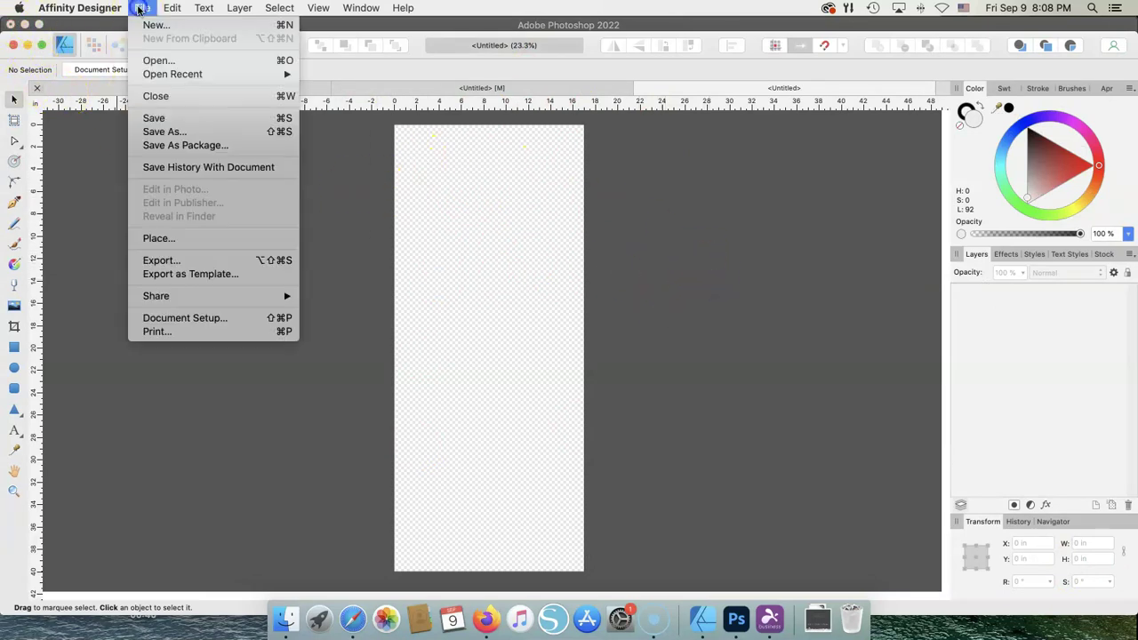
{"action": "left_click", "coordinate": [165, 241]}
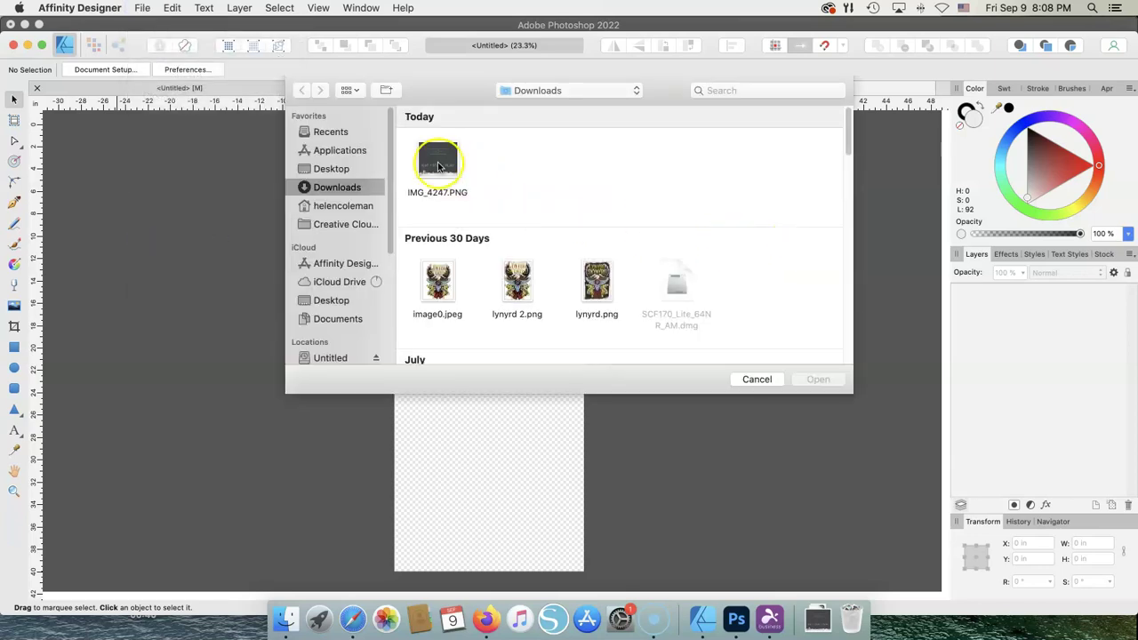
{"action": "left_click", "coordinate": [437, 166]}
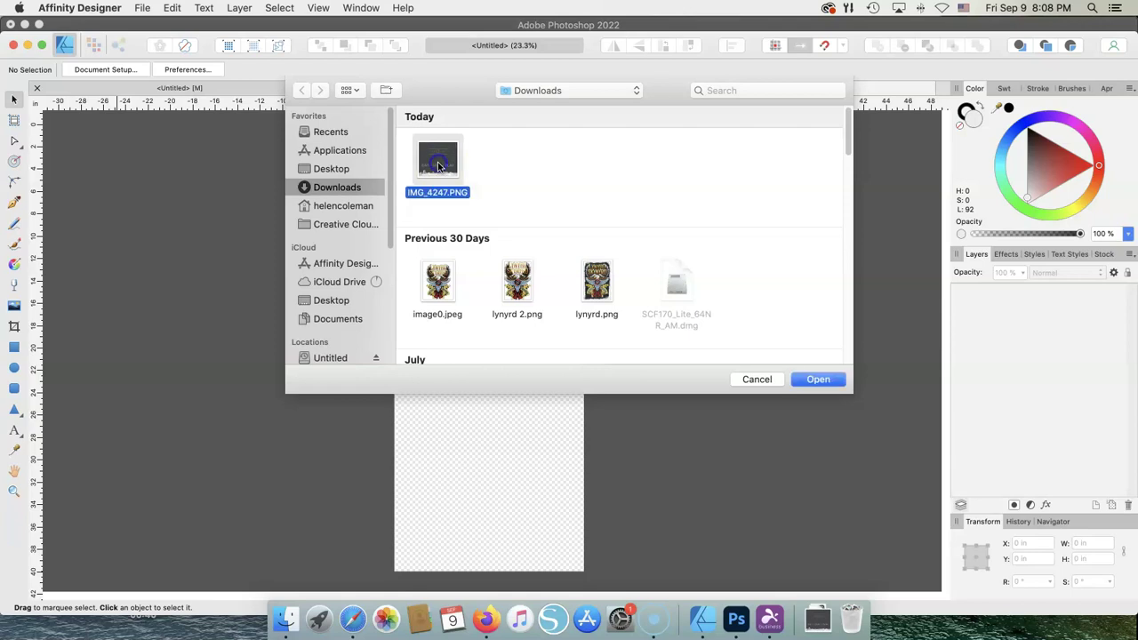
{"action": "left_click", "coordinate": [816, 380]}
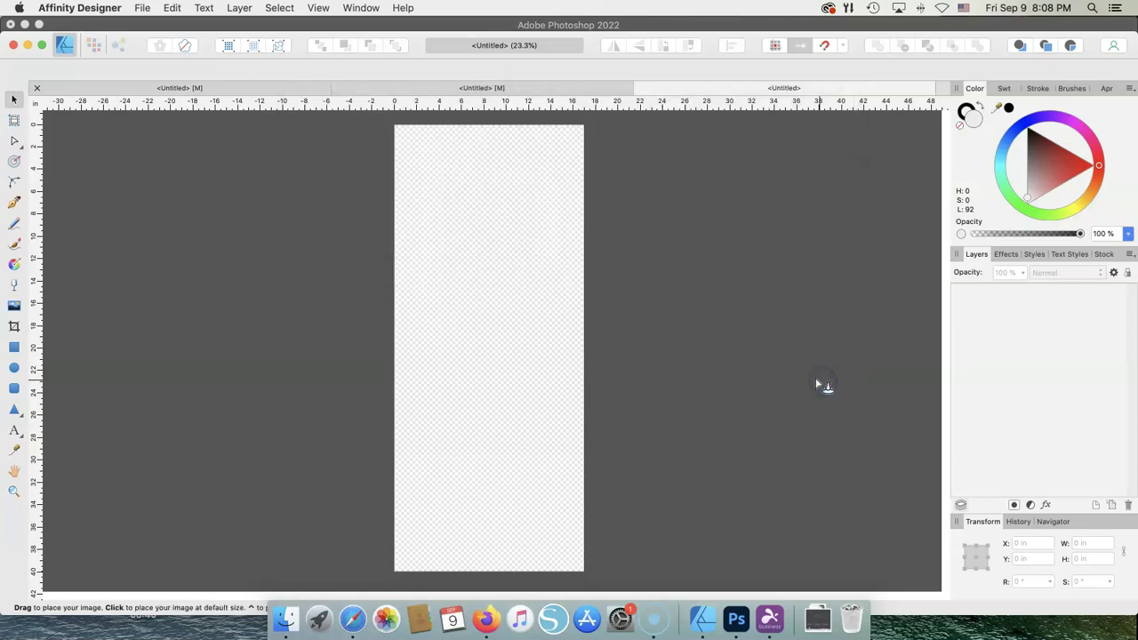
{"action": "left_click_drag", "start_coordinate": [407, 149], "coordinate": [534, 239]}
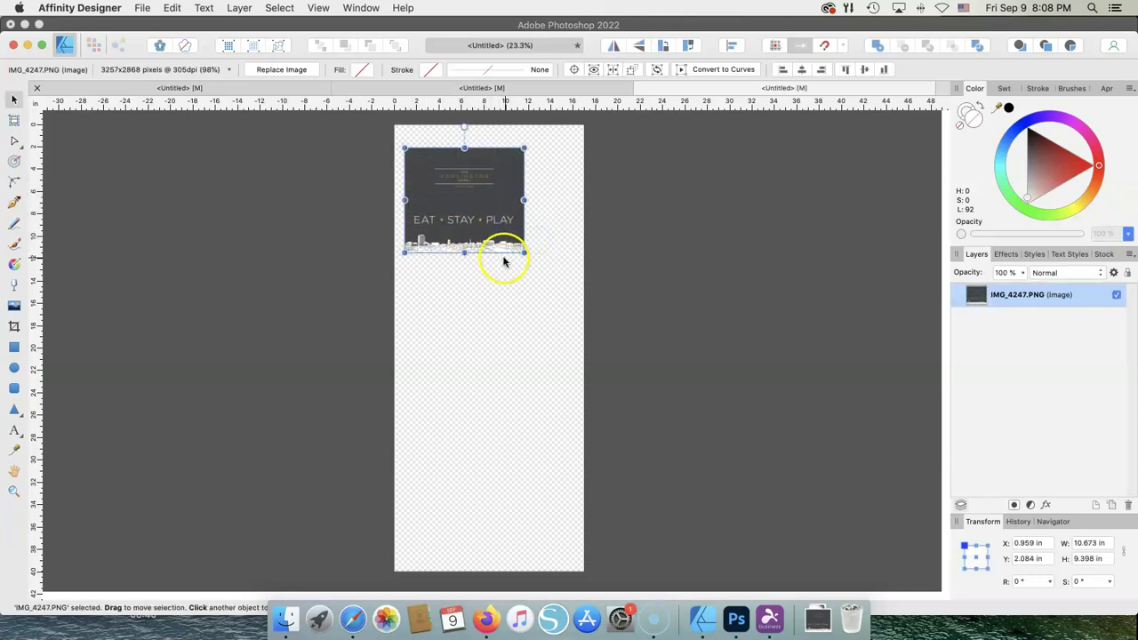
Step: Set the Kensington image to W 9.25 in and H 8.5 in, then reselect it to check
{"action": "left_click", "coordinate": [1105, 543]}
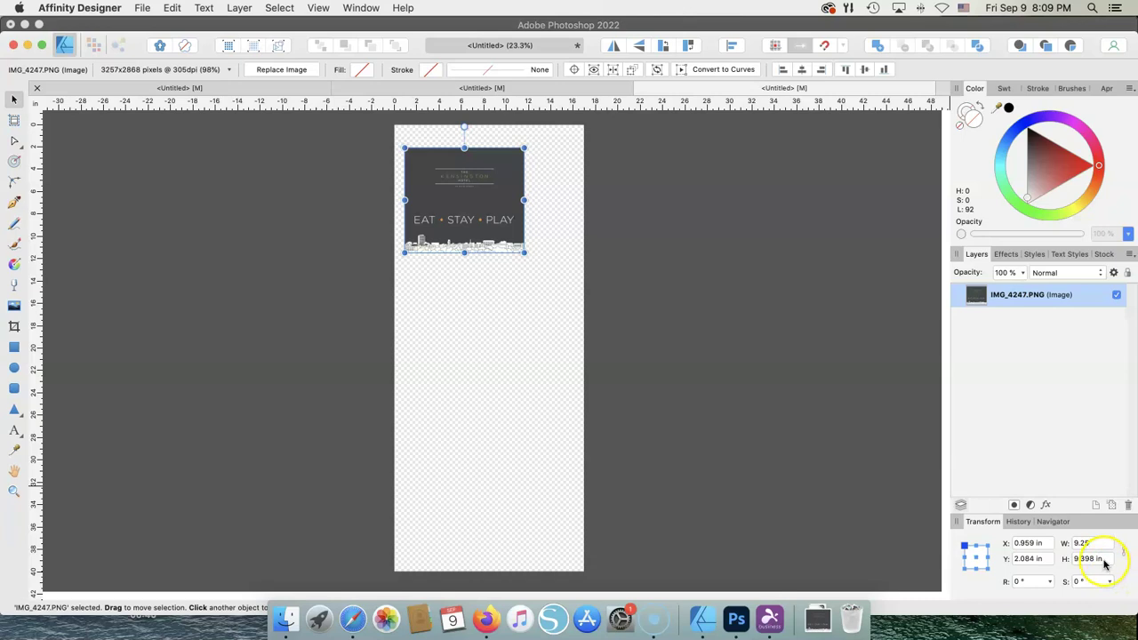
{"action": "left_click", "coordinate": [1103, 559]}
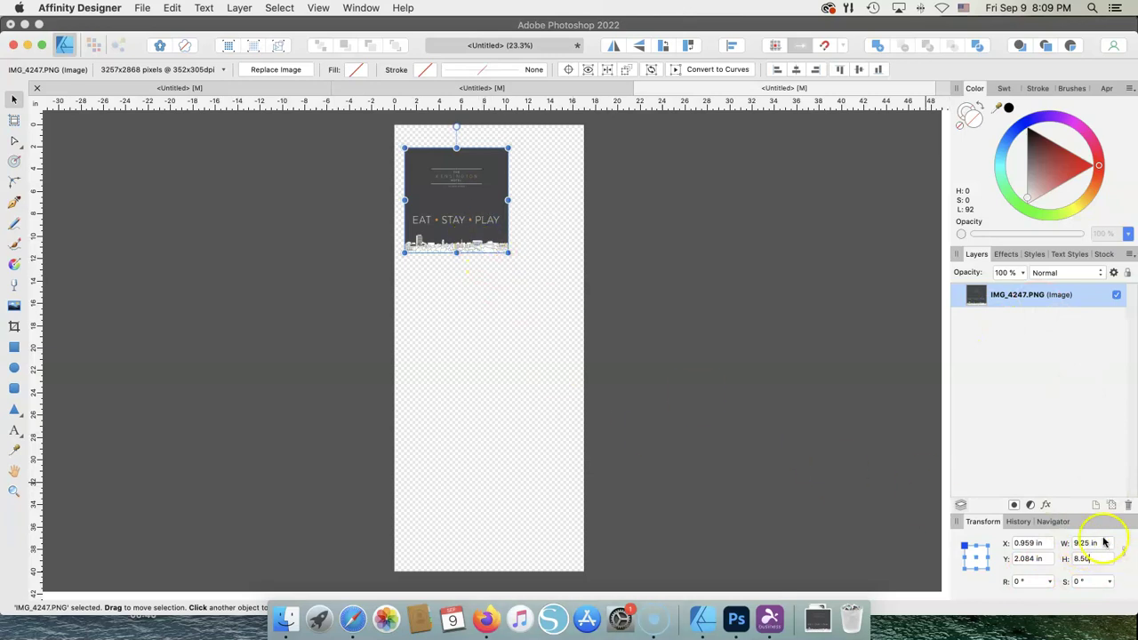
{"action": "key", "text": "Return"}
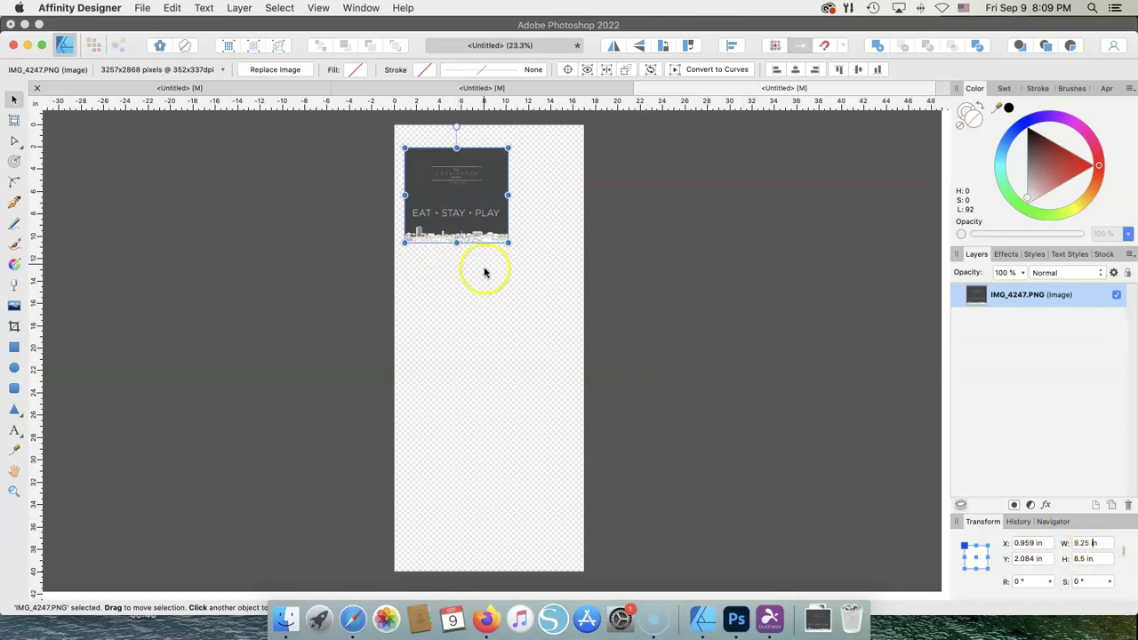
{"action": "left_click", "coordinate": [482, 279]}
{"action": "left_click", "coordinate": [439, 174]}
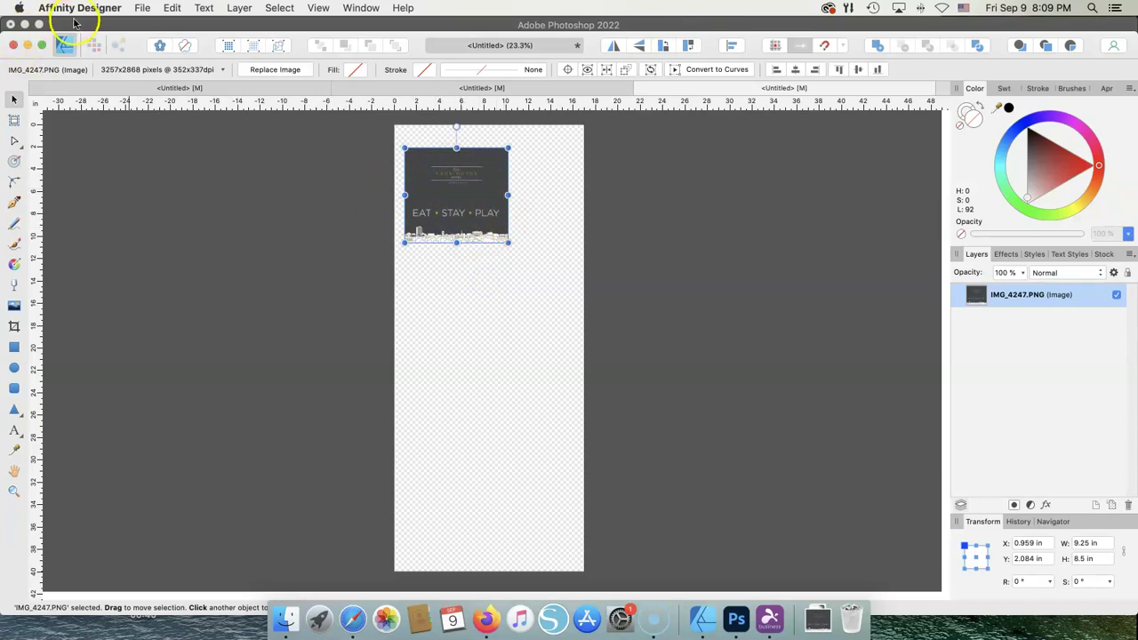
Step: Duplicate the Kensington image three times, placing each copy below the previous one
{"action": "left_click", "coordinate": [174, 8]}
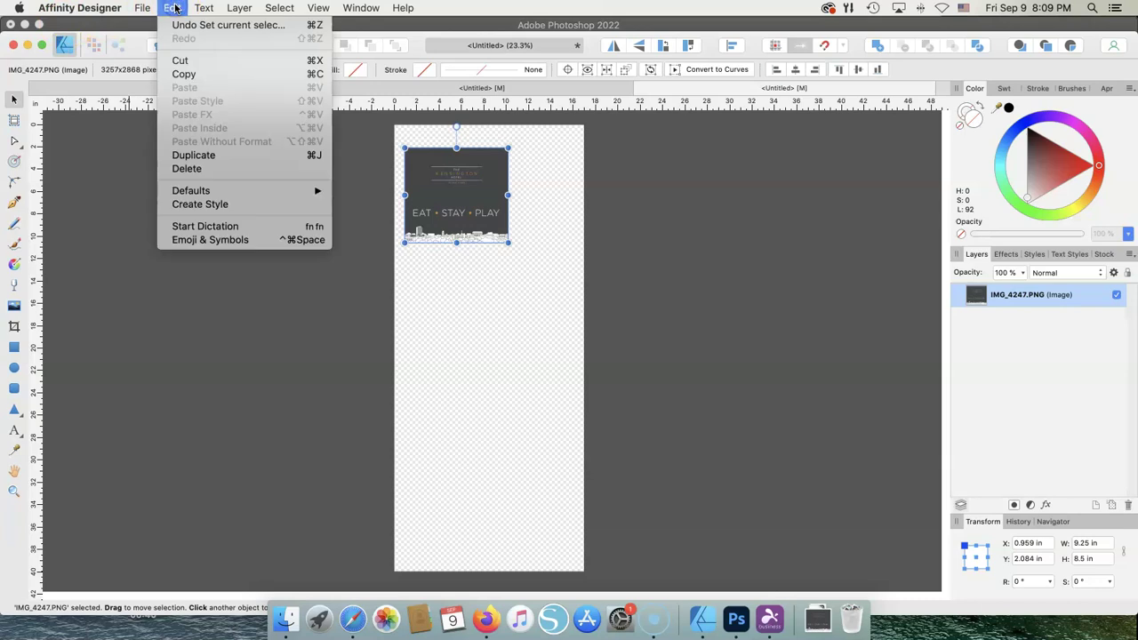
{"action": "left_click", "coordinate": [199, 157]}
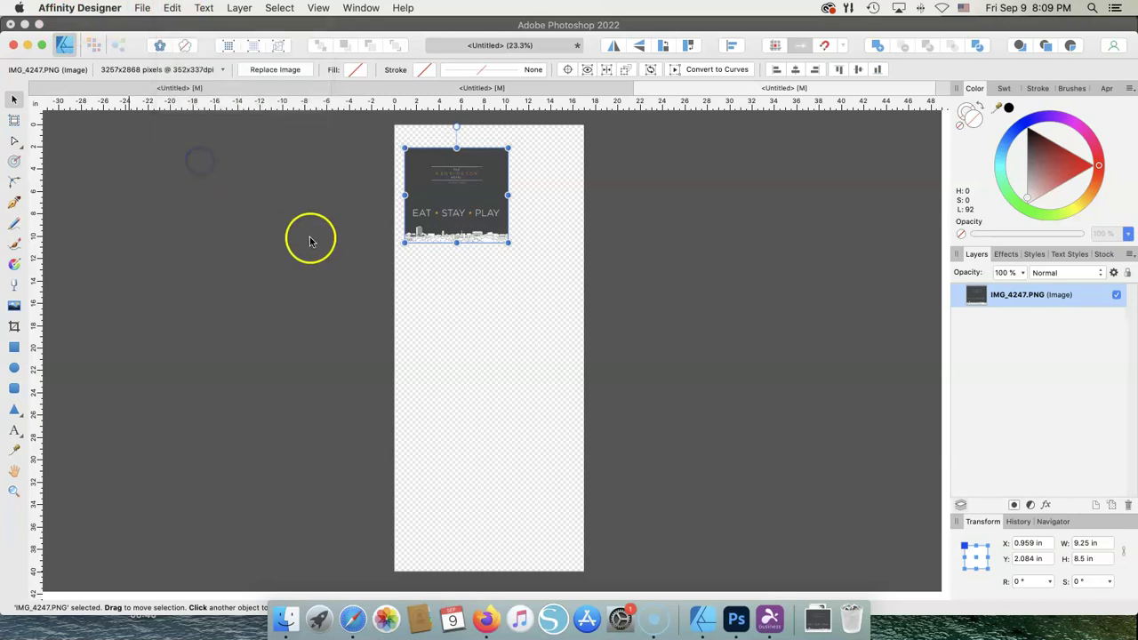
{"action": "left_click_drag", "start_coordinate": [457, 183], "coordinate": [463, 299]}
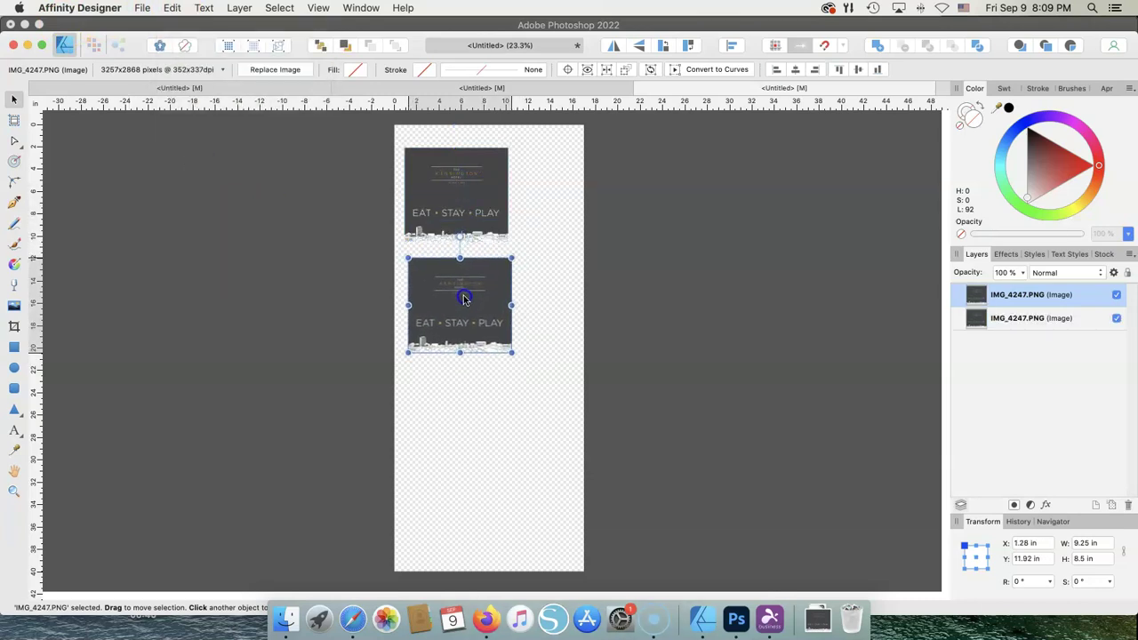
{"action": "left_click", "coordinate": [174, 8]}
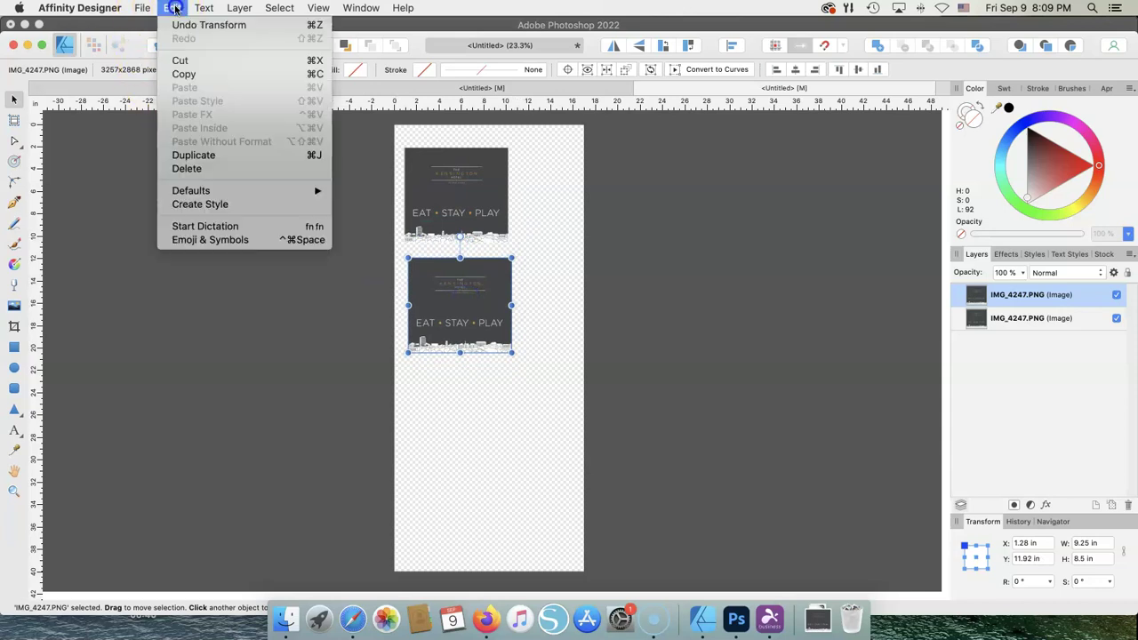
{"action": "left_click", "coordinate": [193, 155]}
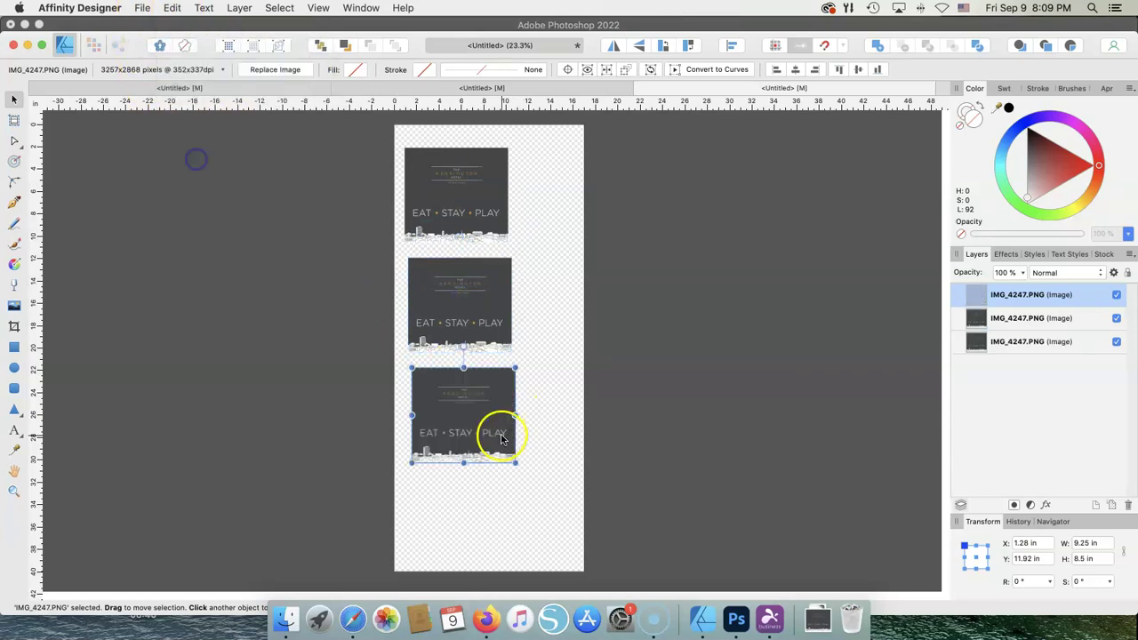
{"action": "left_click", "coordinate": [468, 322]}
{"action": "mouse_move", "coordinate": [477, 418]}
{"action": "left_mouse_down"}
{"action": "mouse_move", "coordinate": [482, 442]}
{"action": "mouse_move", "coordinate": [483, 427]}
{"action": "left_mouse_up"}
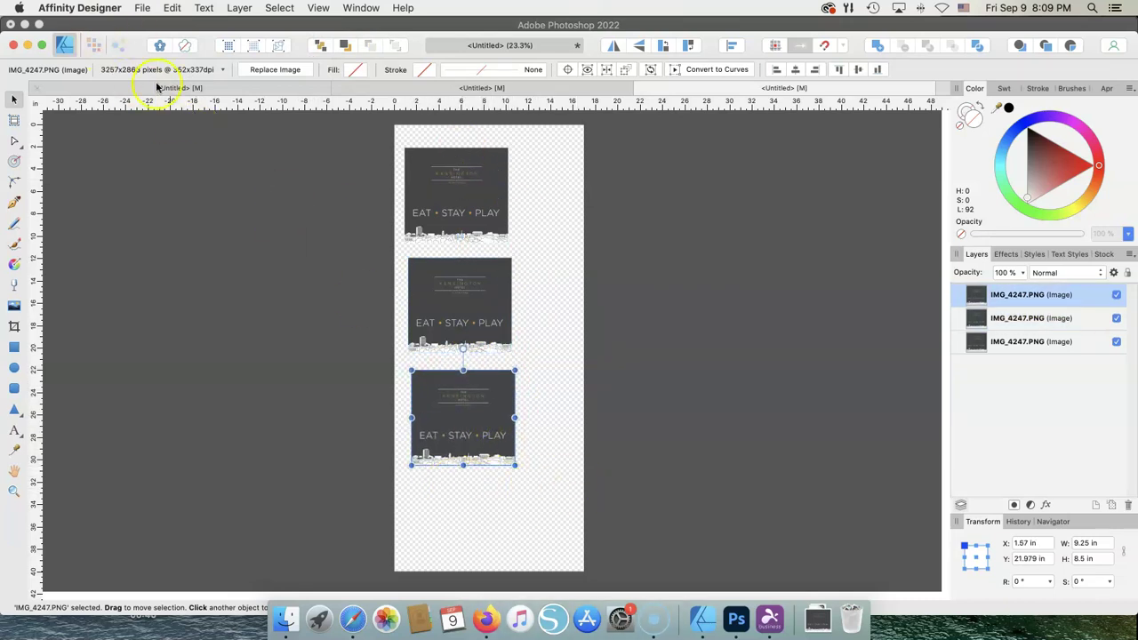
{"action": "left_click", "coordinate": [172, 8]}
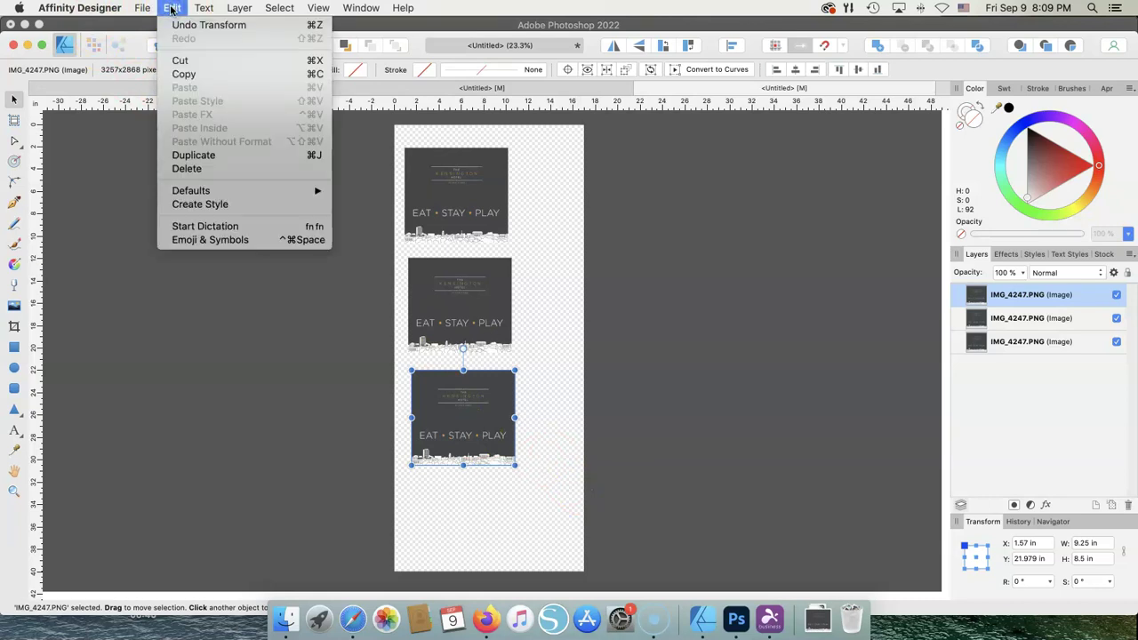
{"action": "left_click", "coordinate": [193, 154]}
{"action": "left_click_drag", "start_coordinate": [462, 425], "coordinate": [469, 526]}
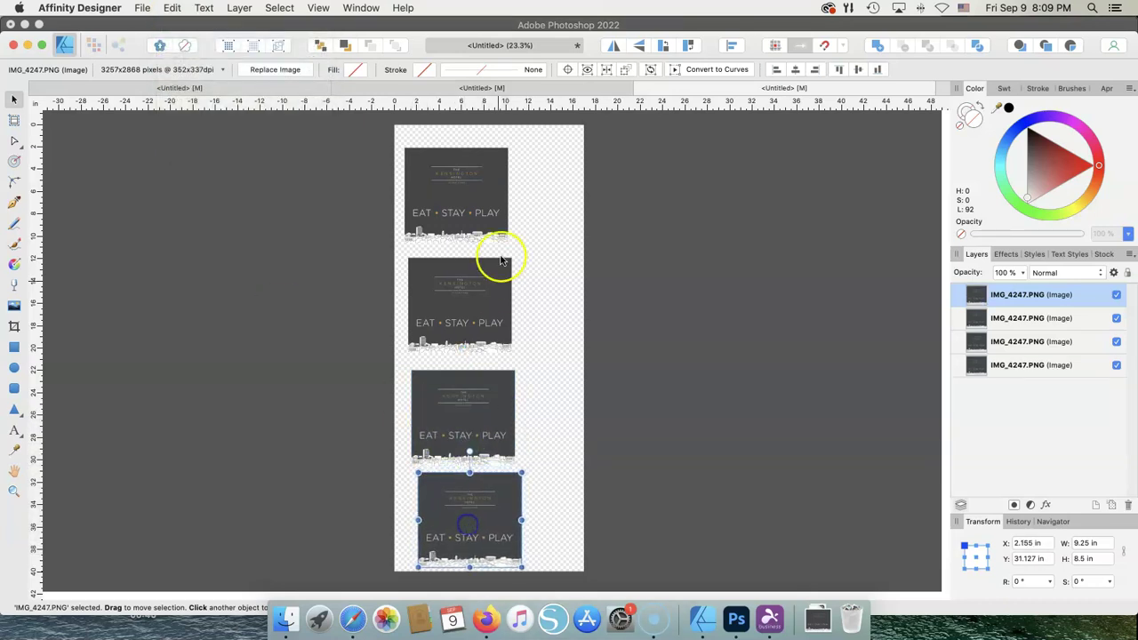
Step: Nudge the four images up so they sit evenly spaced down the page
{"action": "left_click_drag", "start_coordinate": [455, 204], "coordinate": [457, 190]}
{"action": "left_click_drag", "start_coordinate": [472, 296], "coordinate": [472, 264]}
{"action": "left_click_drag", "start_coordinate": [472, 401], "coordinate": [470, 371]}
{"action": "left_click_drag", "start_coordinate": [503, 490], "coordinate": [496, 462]}
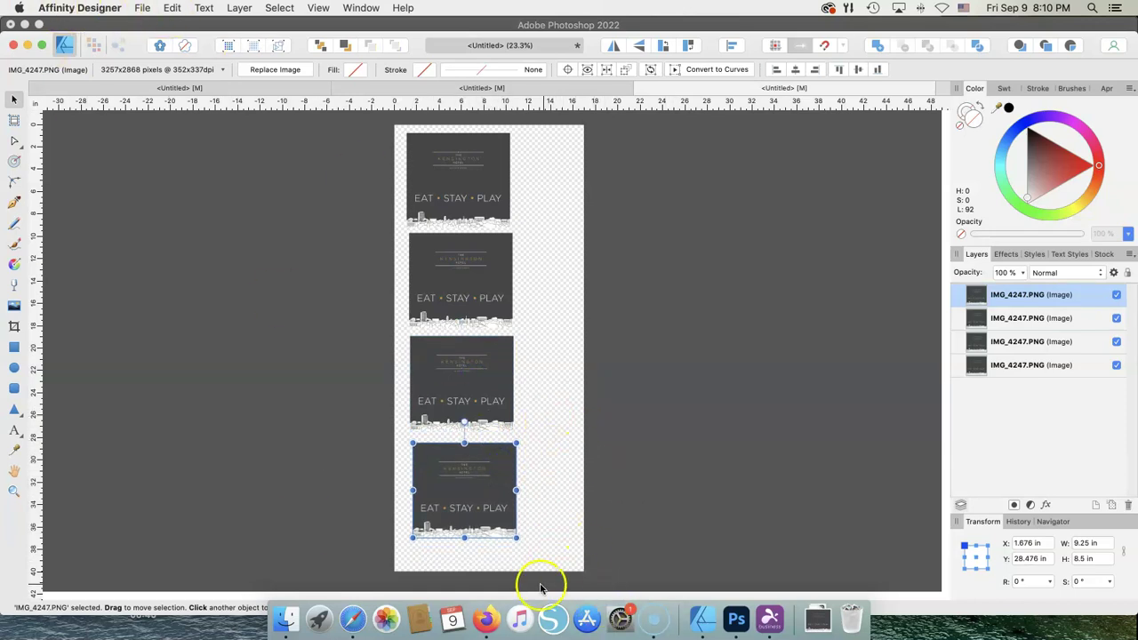
Step: Change the page height to 50 in in Document Setup
{"action": "left_click", "coordinate": [142, 8]}
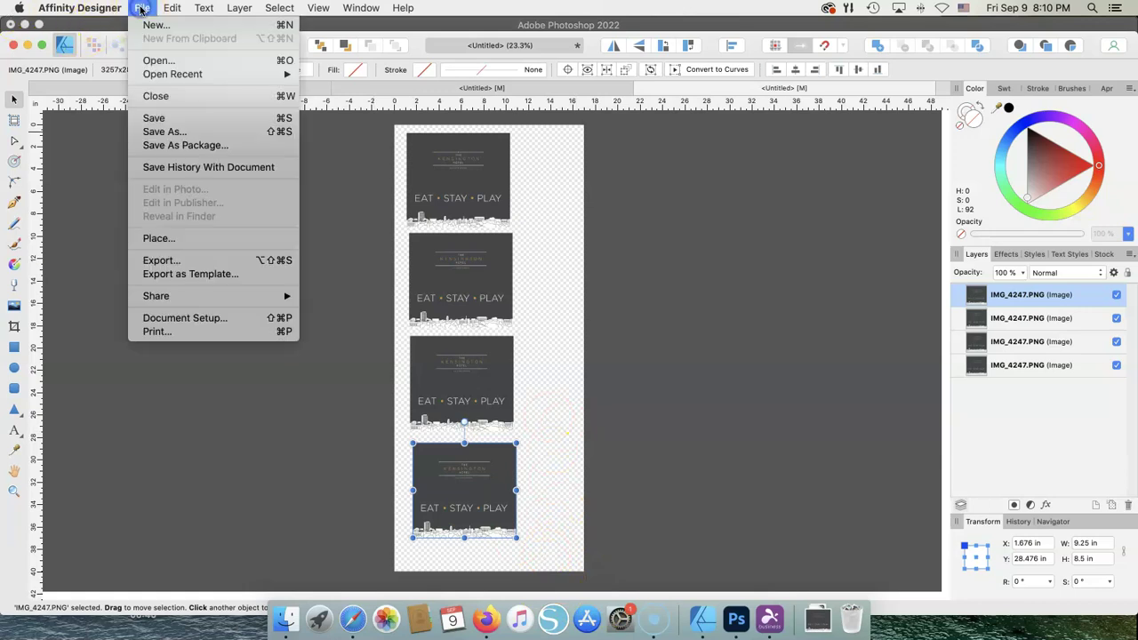
{"action": "left_click", "coordinate": [195, 317]}
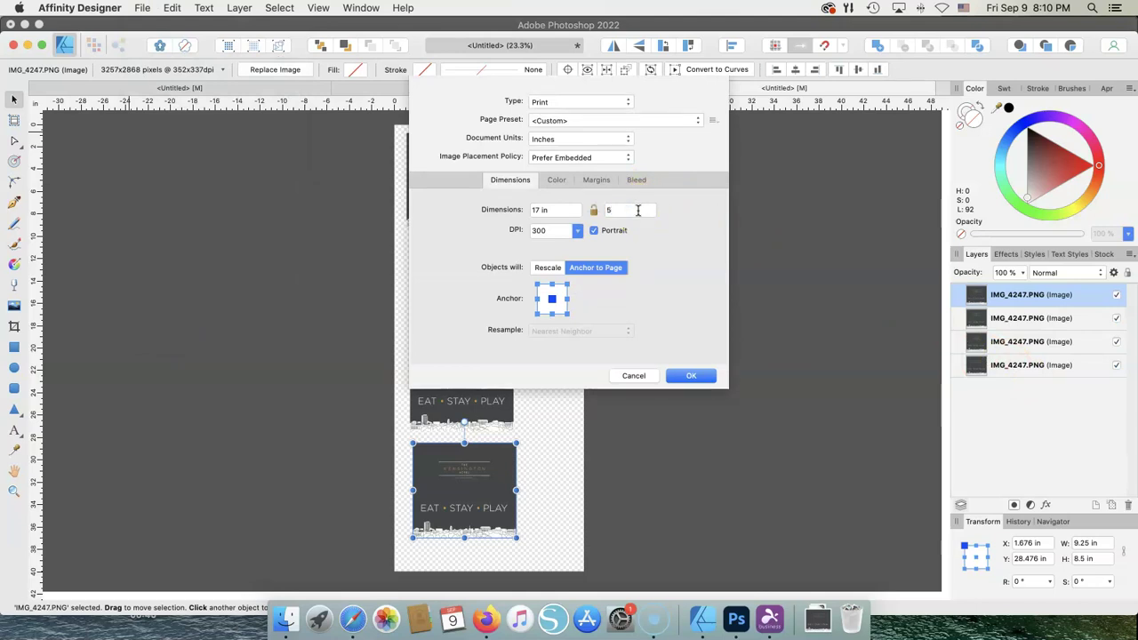
{"action": "left_click", "coordinate": [546, 214]}
{"action": "left_click", "coordinate": [641, 217]}
{"action": "left_click", "coordinate": [690, 378]}
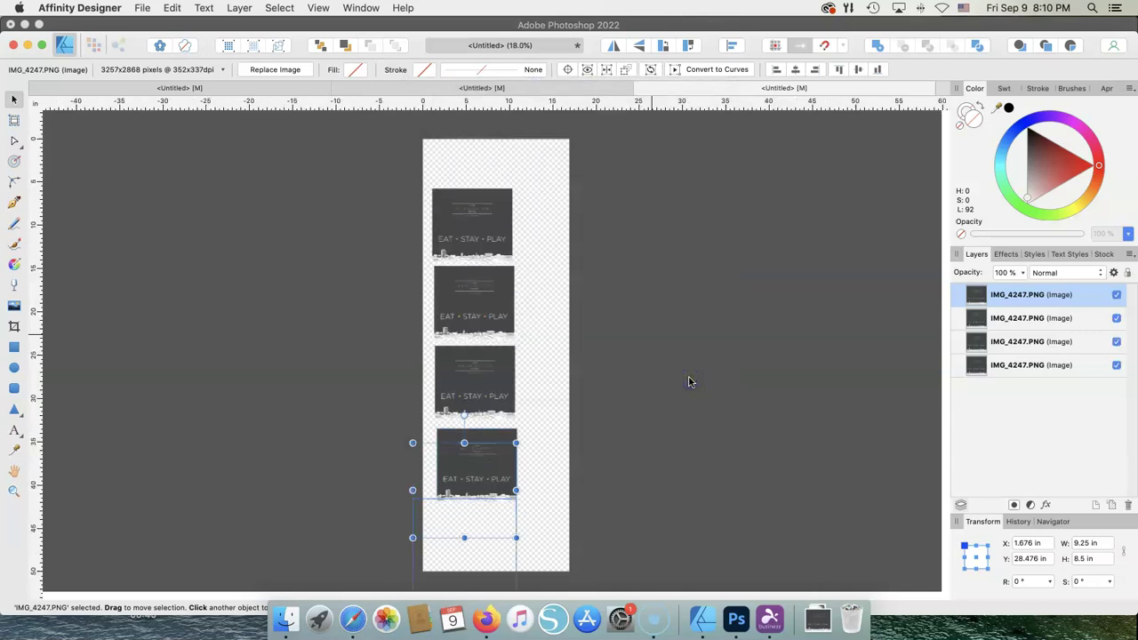
Step: Move the four images up, starting from the page top, closer together
{"action": "left_click_drag", "start_coordinate": [490, 216], "coordinate": [489, 183]}
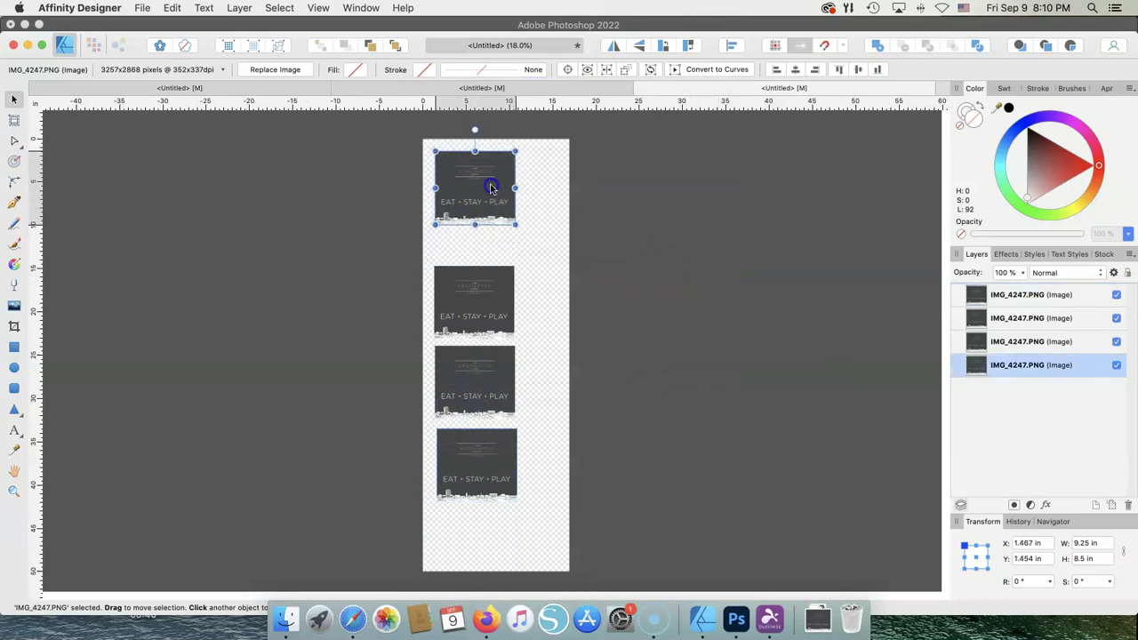
{"action": "left_click_drag", "start_coordinate": [475, 274], "coordinate": [473, 254]}
{"action": "left_click_drag", "start_coordinate": [483, 363], "coordinate": [483, 338]}
{"action": "left_click_drag", "start_coordinate": [457, 457], "coordinate": [466, 436]}
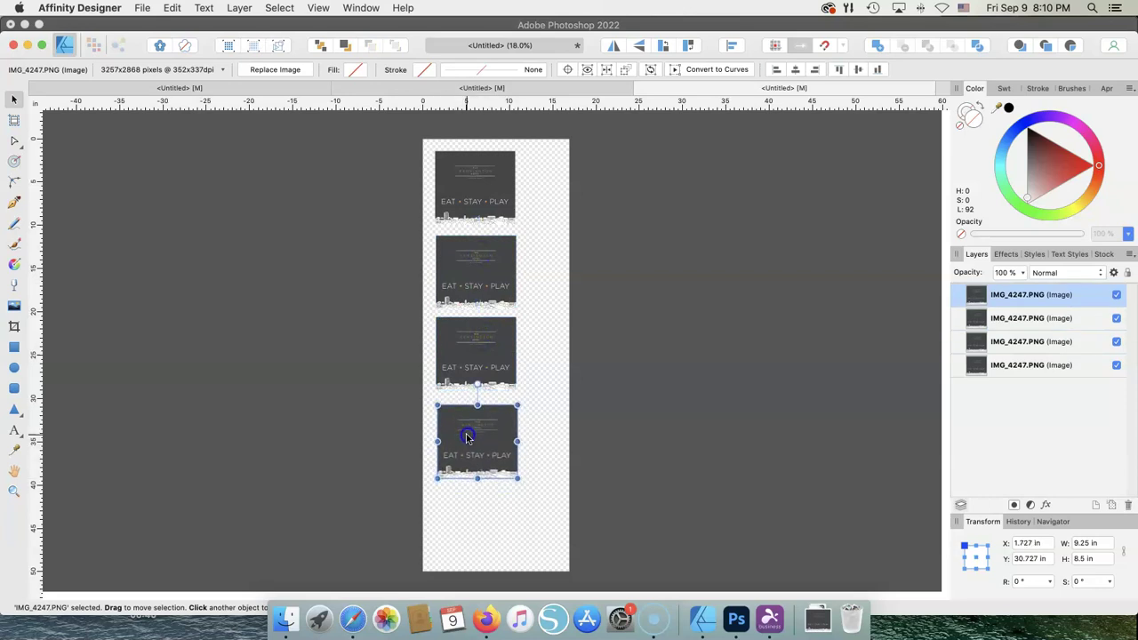
Step: Duplicate the image a fifth time, drag the copy to the page bottom, and deselect
{"action": "left_click", "coordinate": [165, 9]}
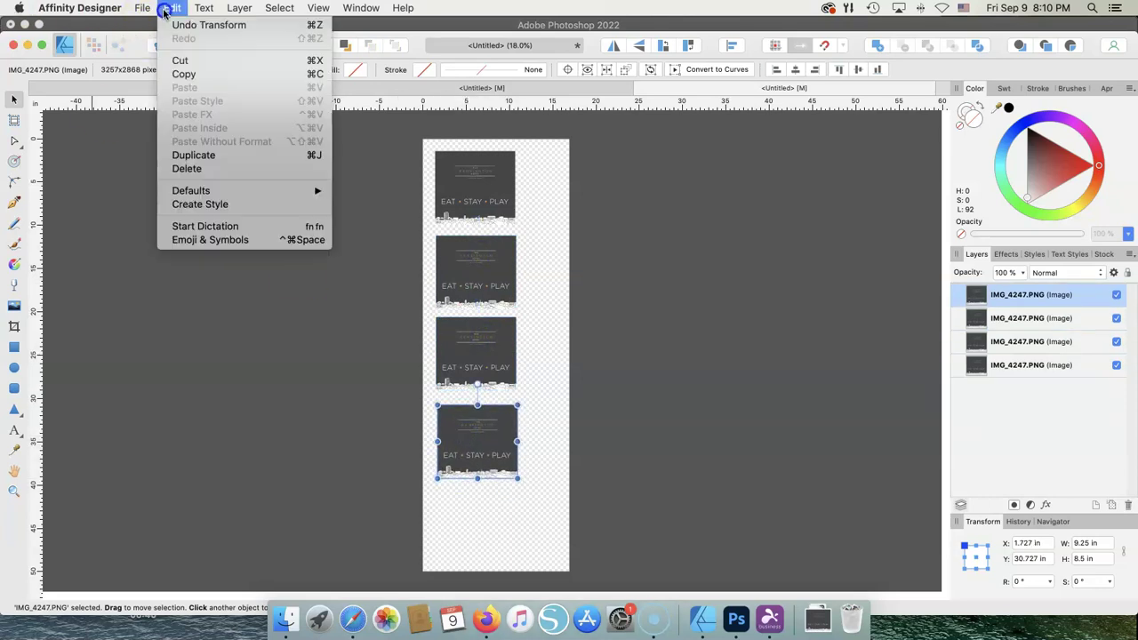
{"action": "left_click", "coordinate": [212, 151]}
{"action": "left_click_drag", "start_coordinate": [469, 404], "coordinate": [473, 523]}
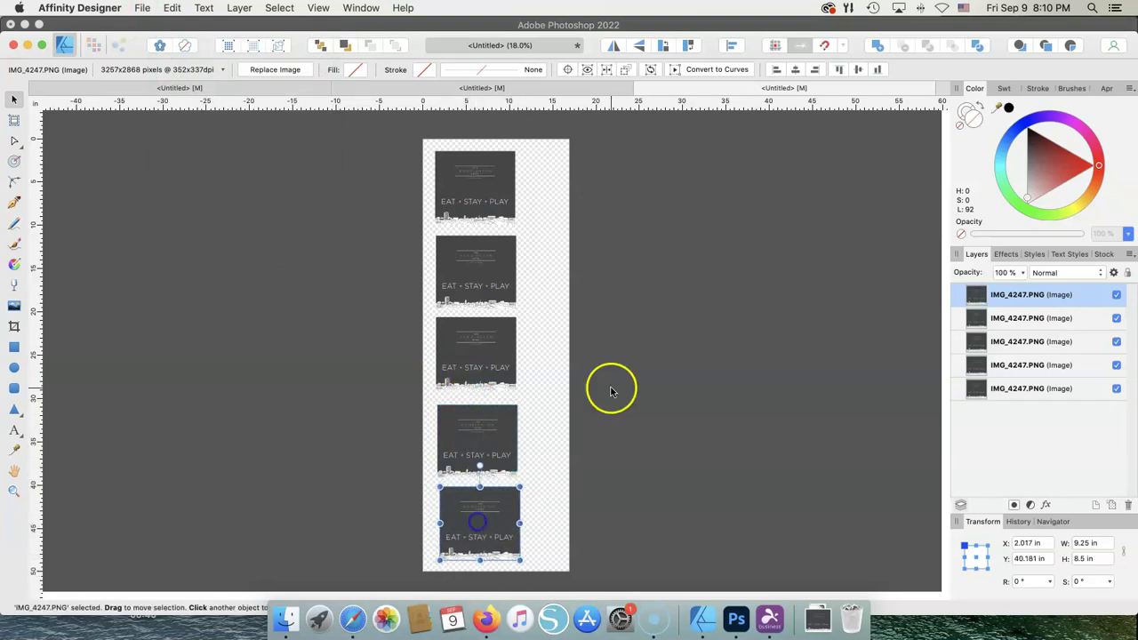
{"action": "left_click", "coordinate": [727, 210]}
{"action": "left_click", "coordinate": [734, 195]}
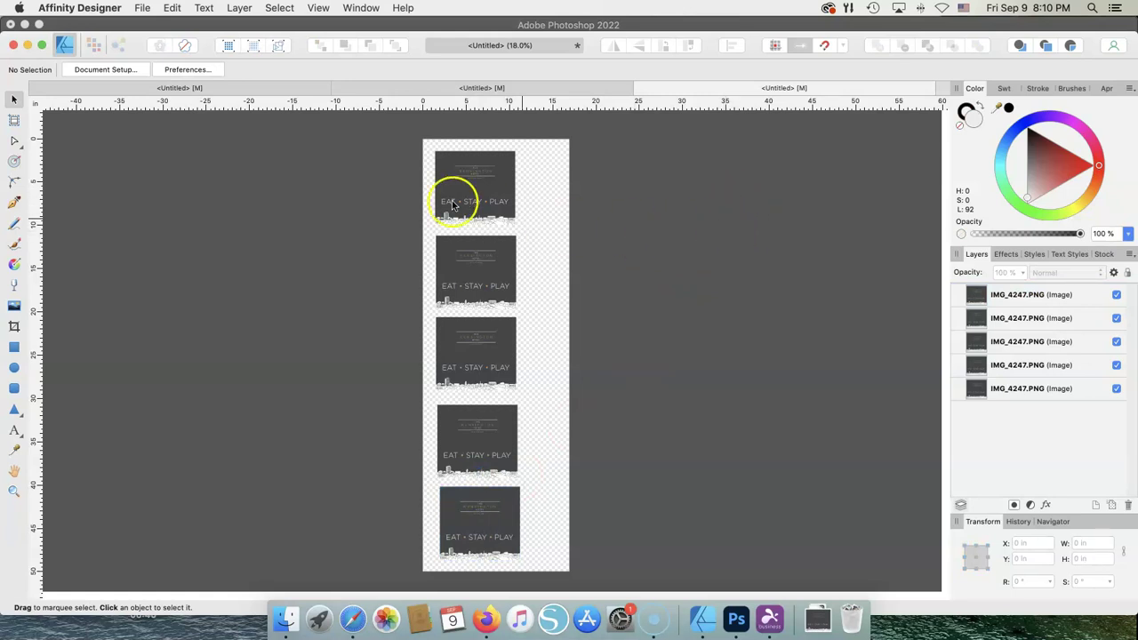
Step: Pick the EPSON SC-F500 Series printer in the Print dialog and show the paper size list
{"action": "left_click", "coordinate": [144, 9]}
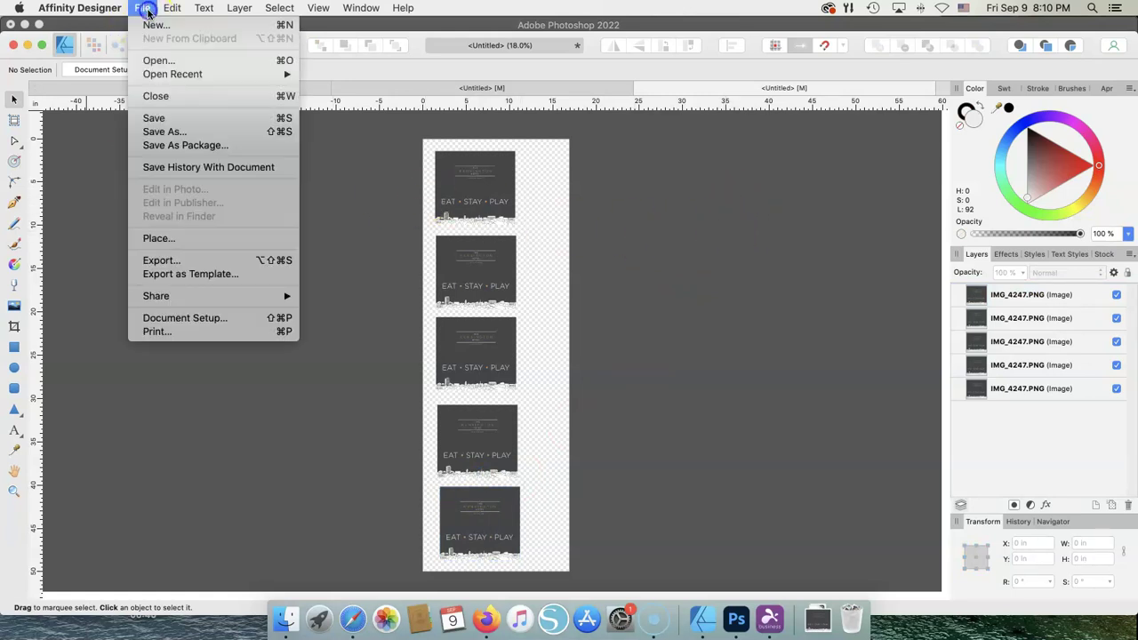
{"action": "left_click", "coordinate": [158, 333]}
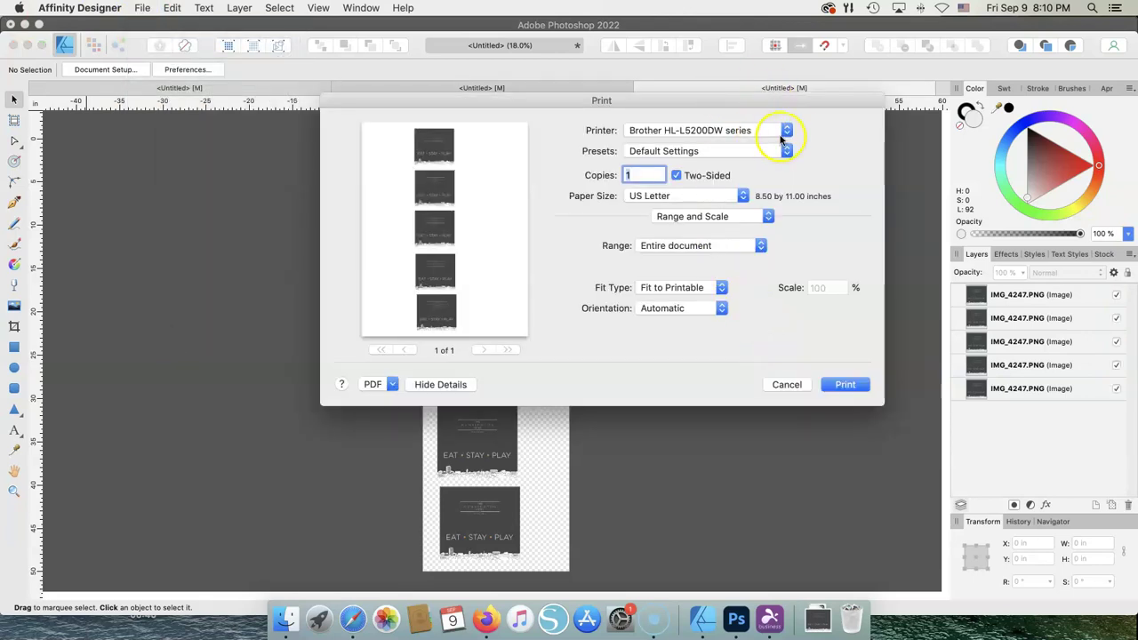
{"action": "left_click", "coordinate": [787, 134]}
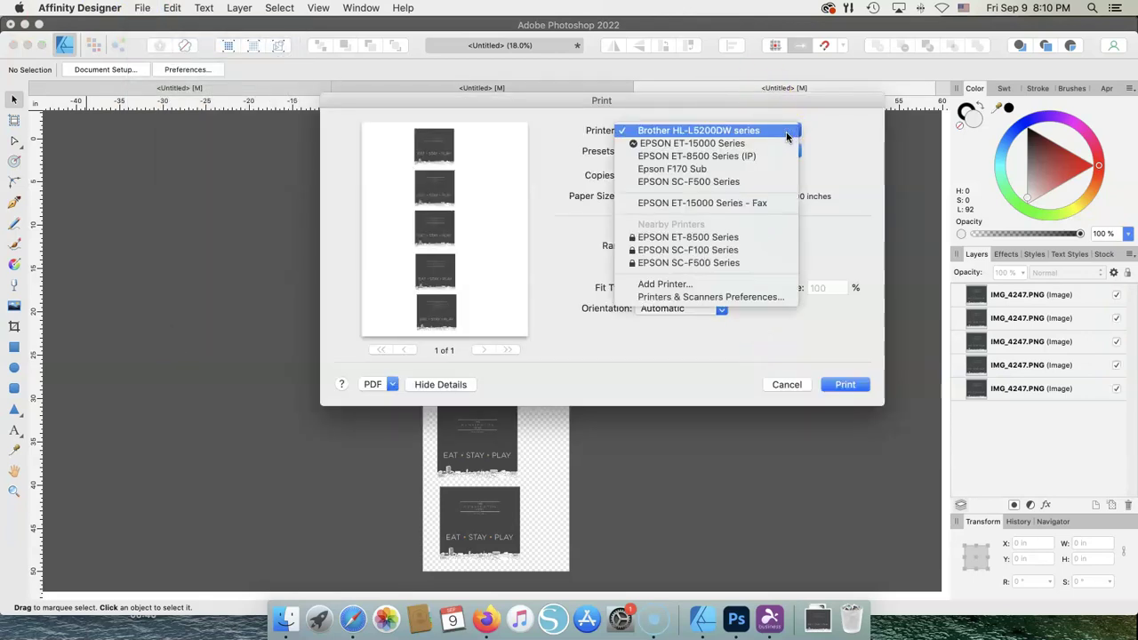
{"action": "left_click", "coordinate": [700, 142]}
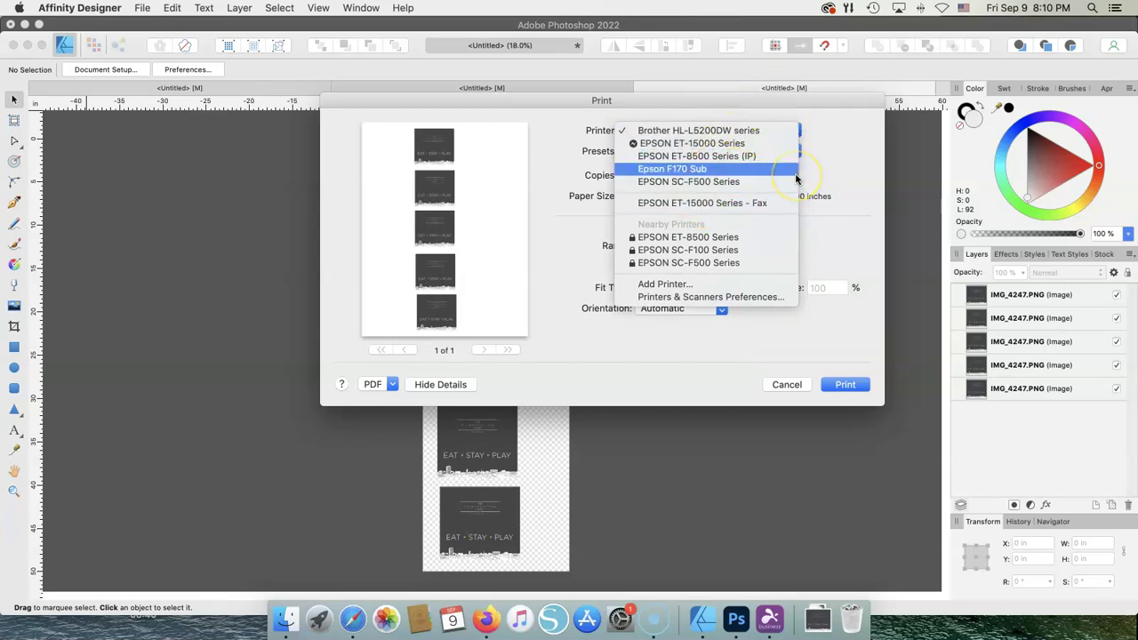
{"action": "left_click", "coordinate": [769, 189]}
{"action": "left_click", "coordinate": [727, 184]}
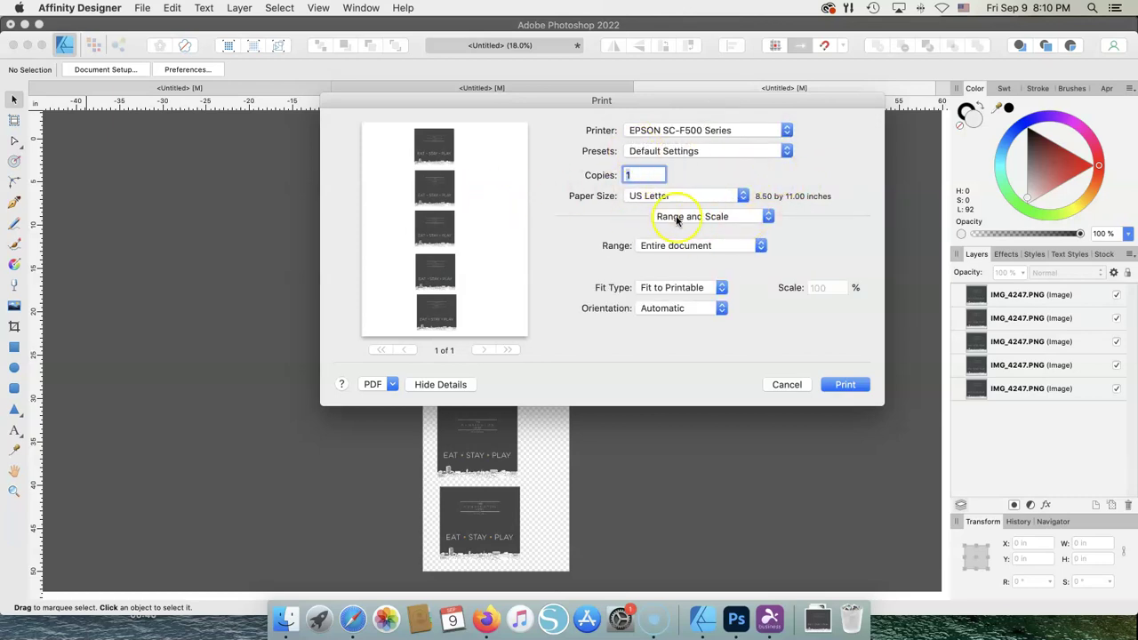
{"action": "left_click", "coordinate": [742, 196]}
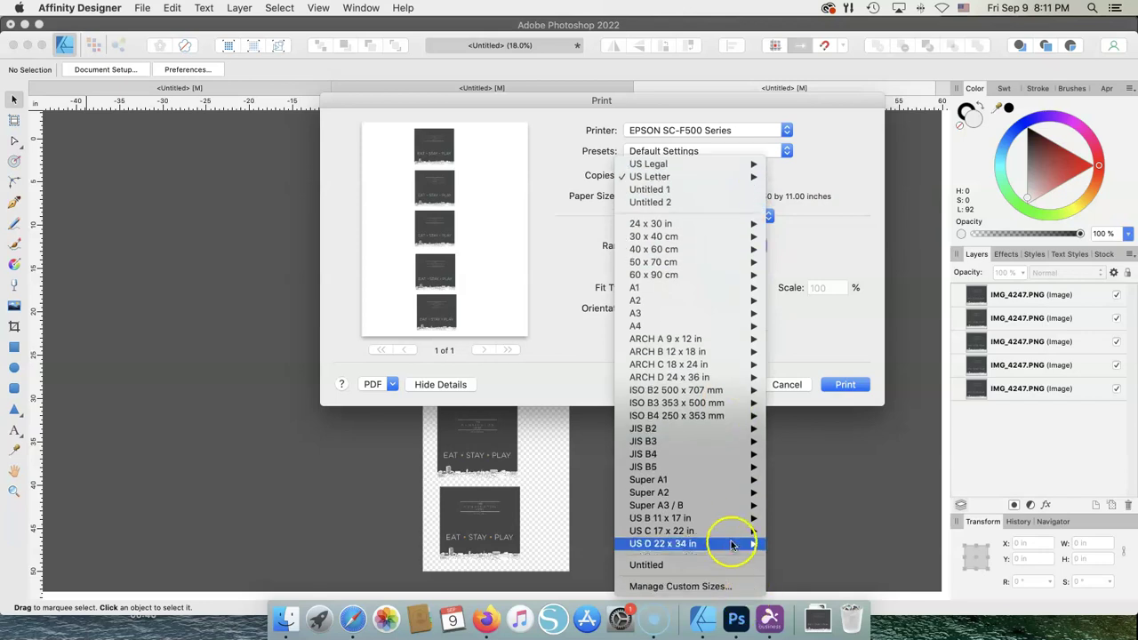
Step: Create a custom paper size of 17 in width by 40 in height and confirm it
{"action": "left_click", "coordinate": [701, 587]}
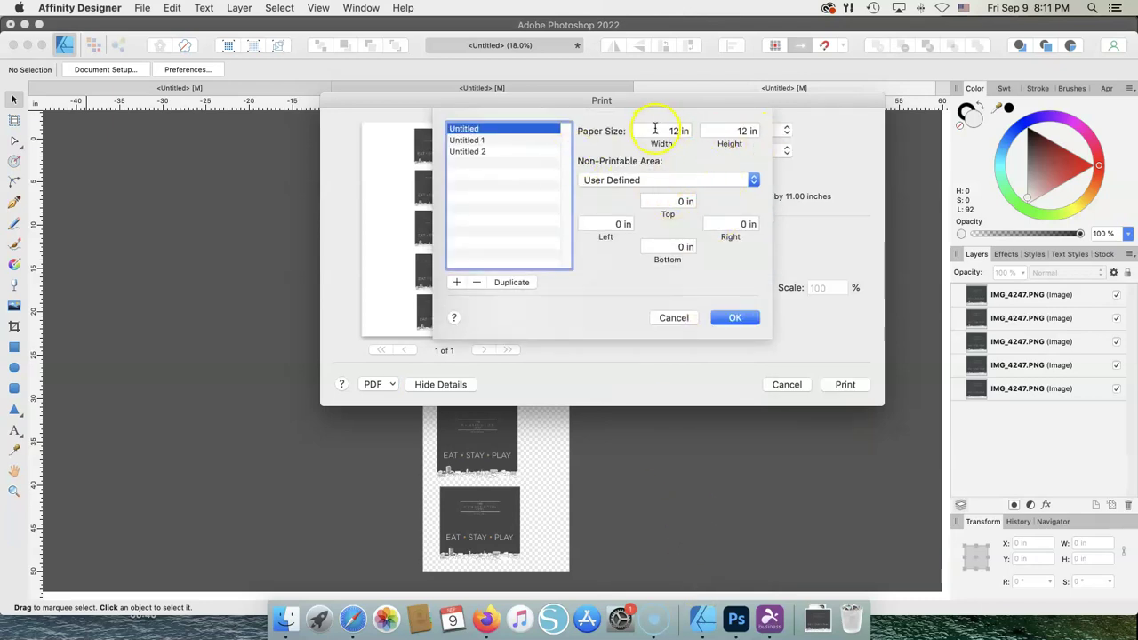
{"action": "left_click", "coordinate": [656, 129]}
{"action": "double_click", "coordinate": [692, 128]}
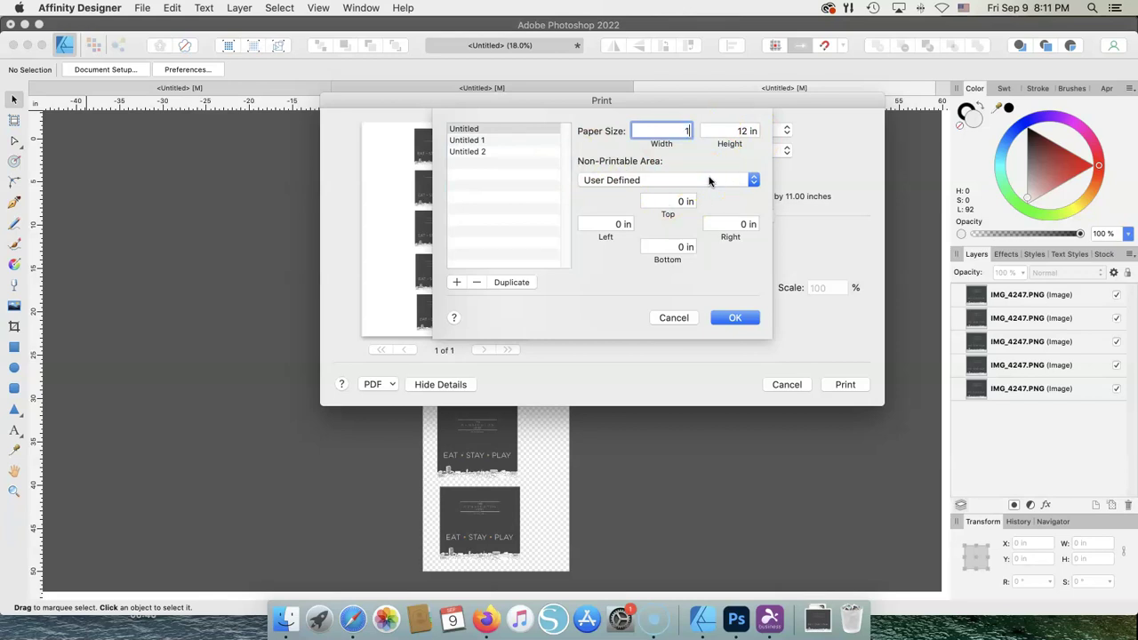
{"action": "left_click", "coordinate": [775, 118]}
{"action": "left_click", "coordinate": [739, 129]}
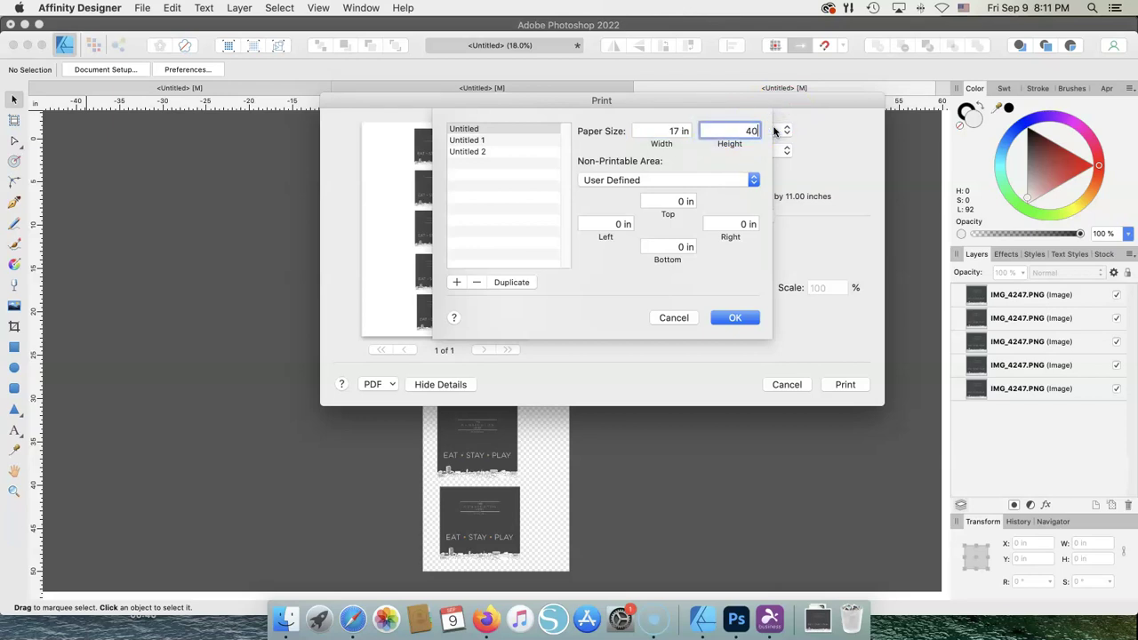
{"action": "left_click", "coordinate": [648, 132]}
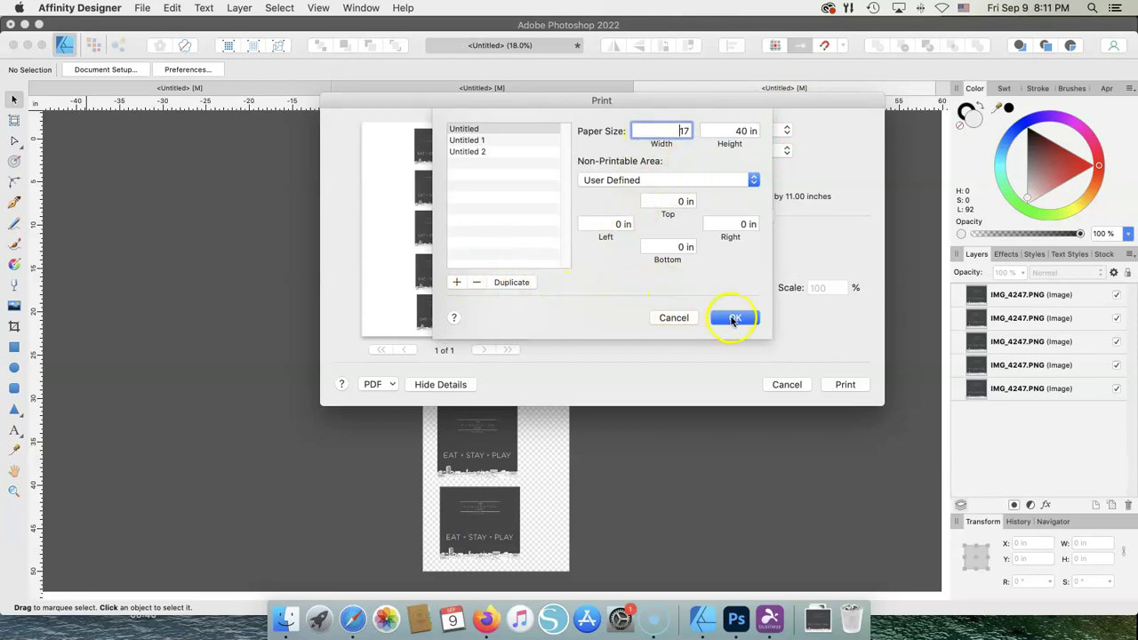
{"action": "left_click", "coordinate": [734, 319]}
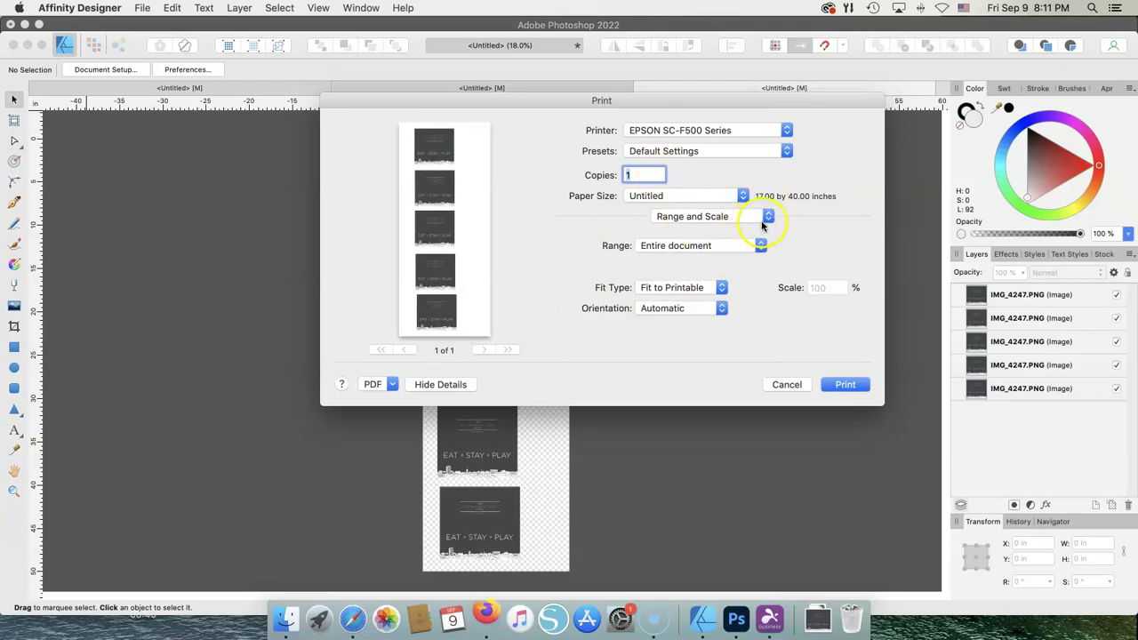
Step: Step through the Document Layout, Bleed and Marks, and Layout print option panes
{"action": "left_click", "coordinate": [766, 219]}
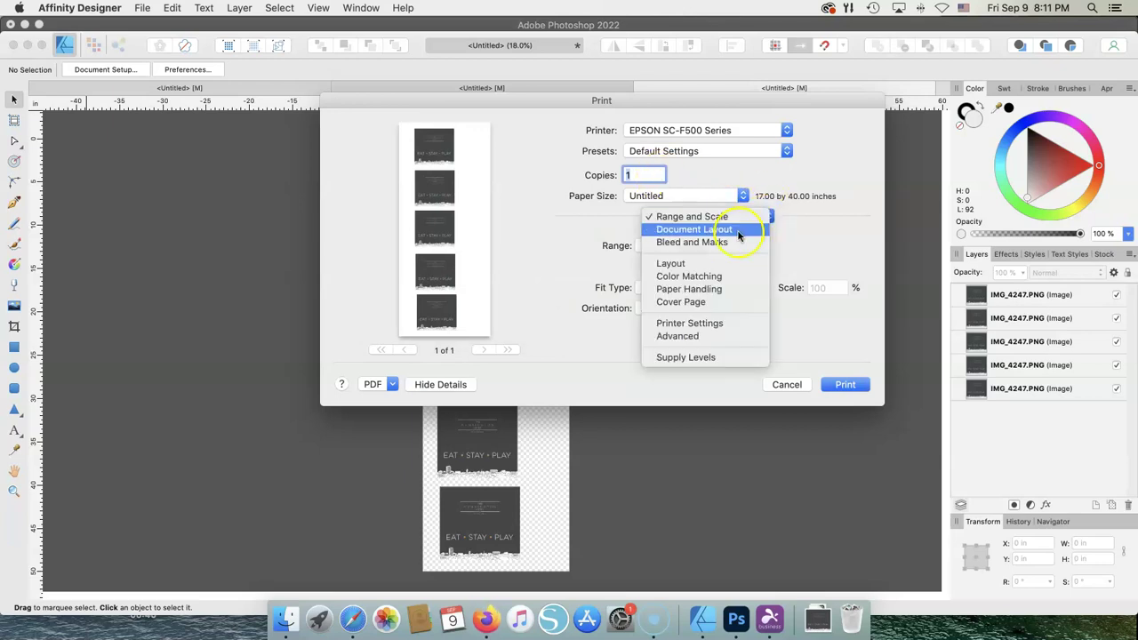
{"action": "left_click", "coordinate": [738, 229]}
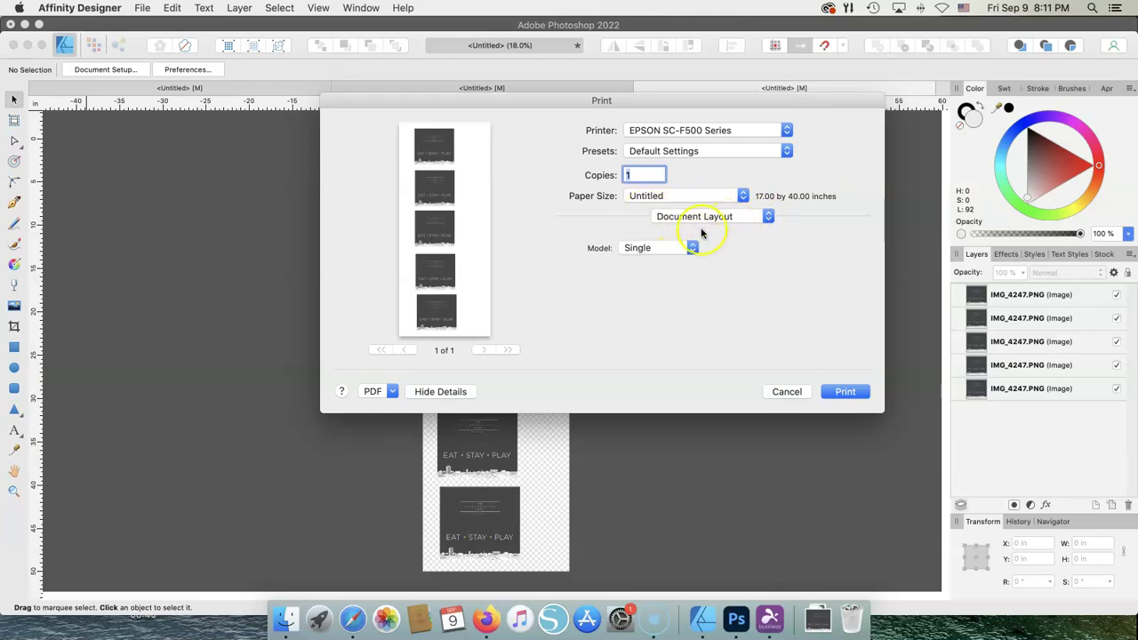
{"action": "left_click", "coordinate": [768, 217]}
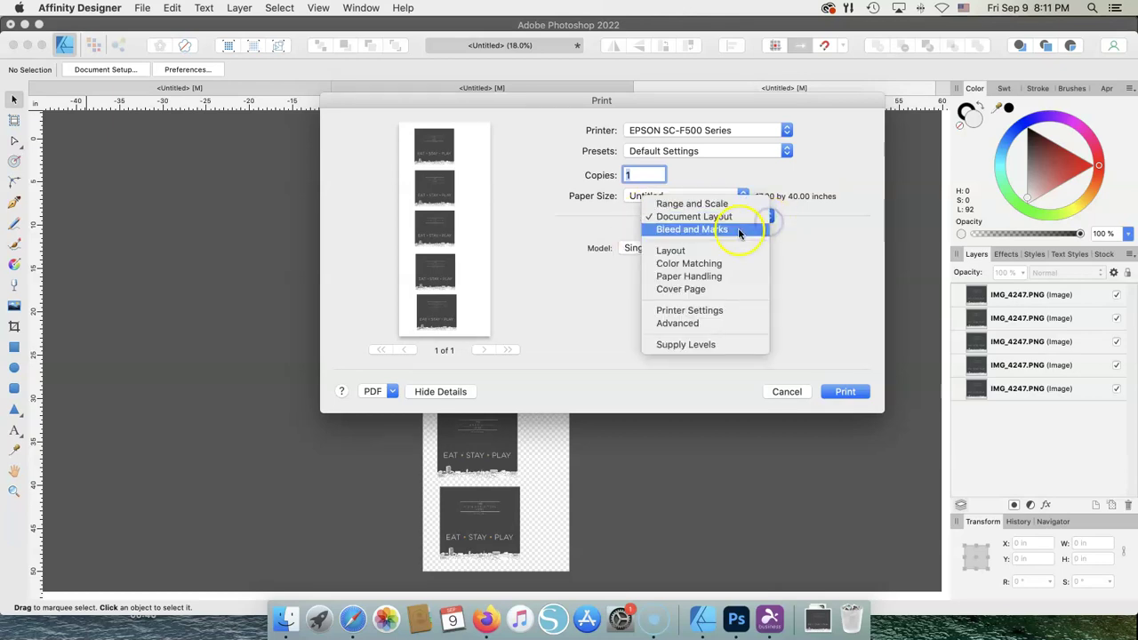
{"action": "left_click", "coordinate": [738, 232]}
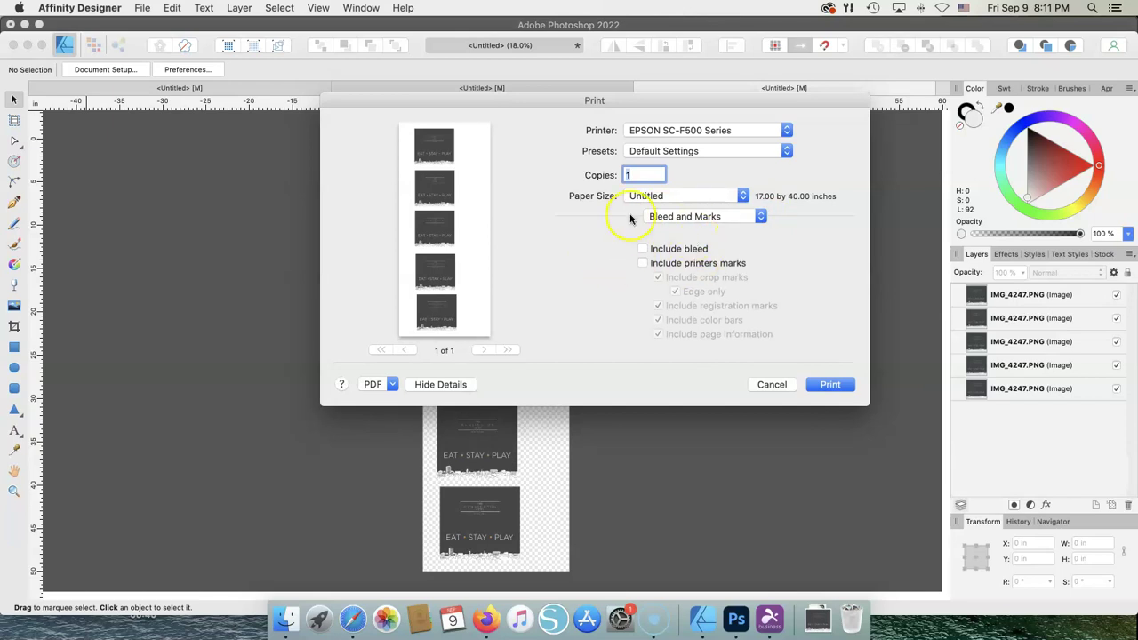
{"action": "left_click", "coordinate": [762, 220]}
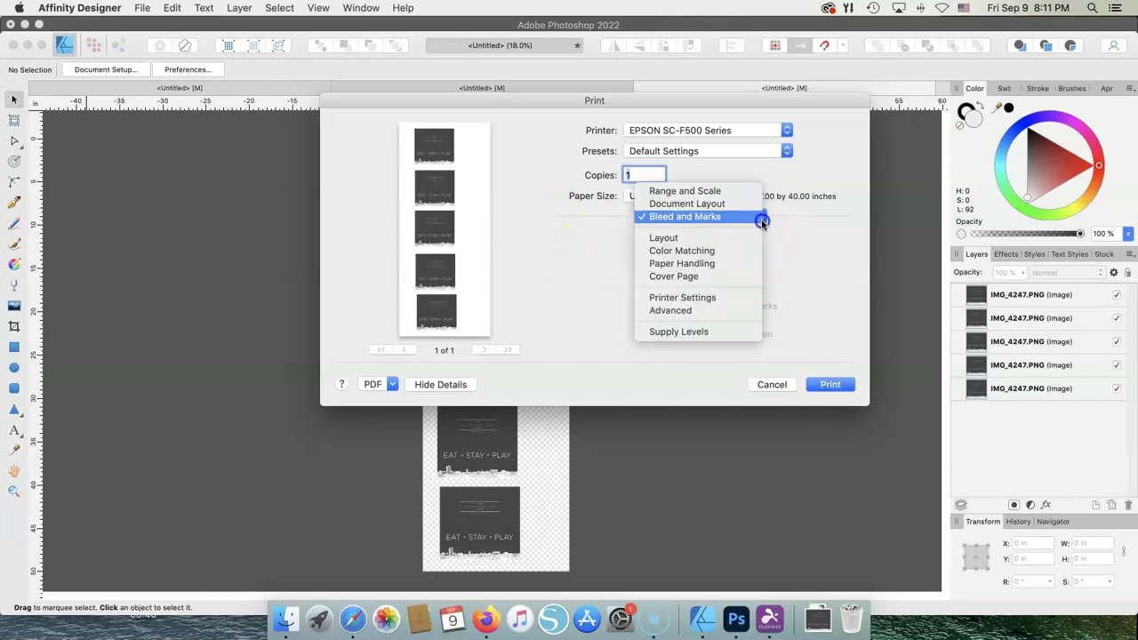
{"action": "left_click", "coordinate": [689, 238]}
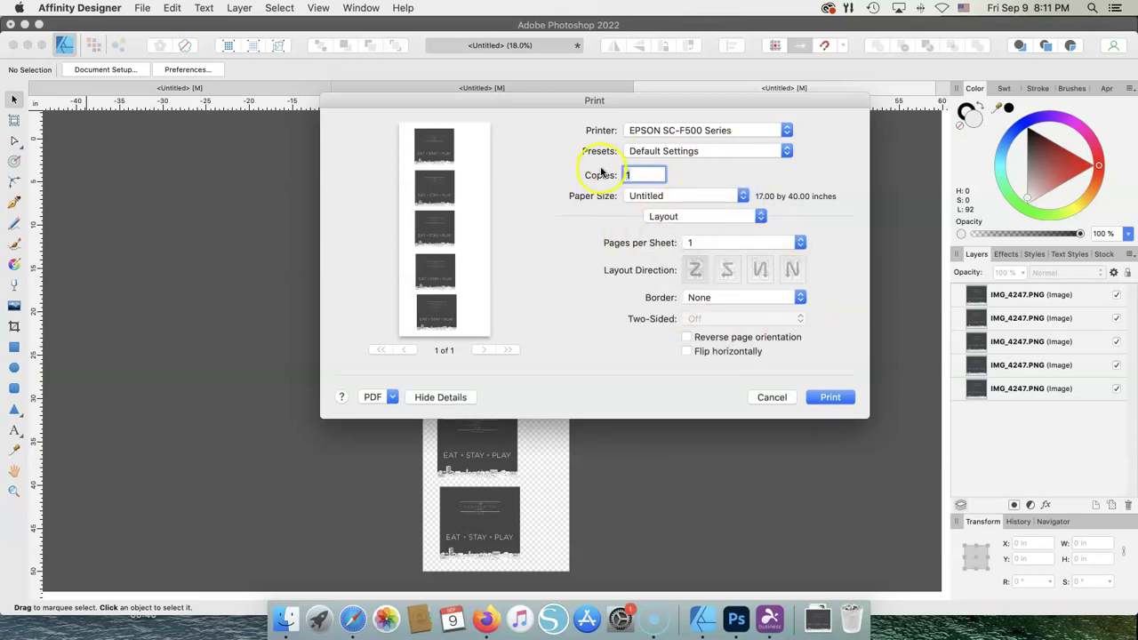
{"action": "left_click", "coordinate": [762, 217]}
Step: Keep the Epson SC-F500 General Purpose/Textile profile under Color Matching
{"action": "left_click", "coordinate": [710, 230]}
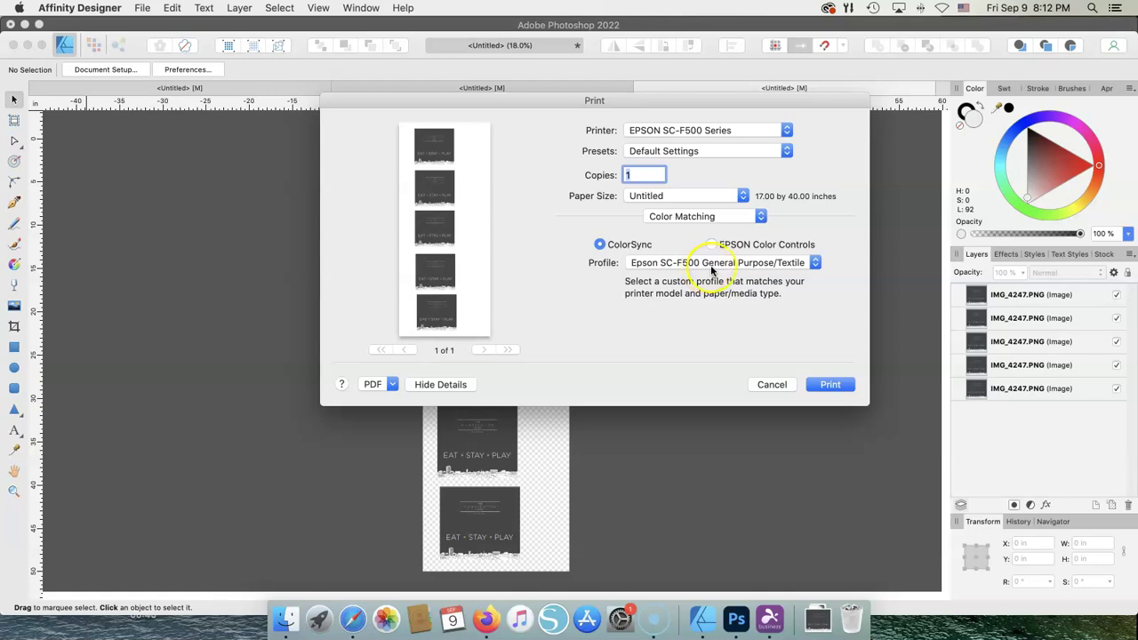
{"action": "left_click", "coordinate": [814, 264]}
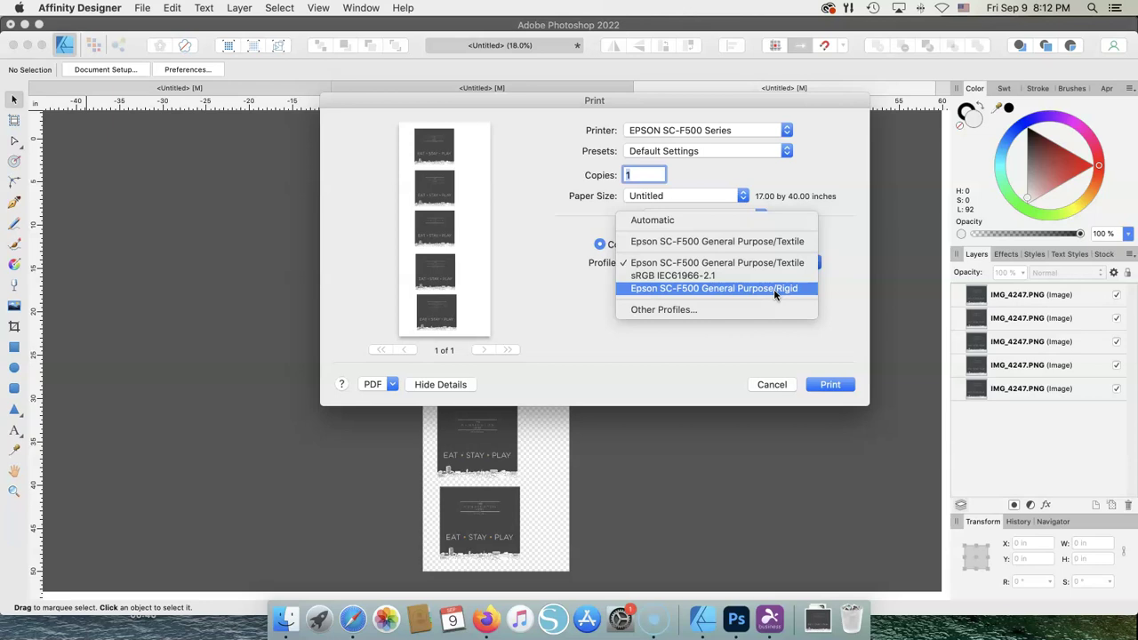
{"action": "left_click", "coordinate": [765, 241]}
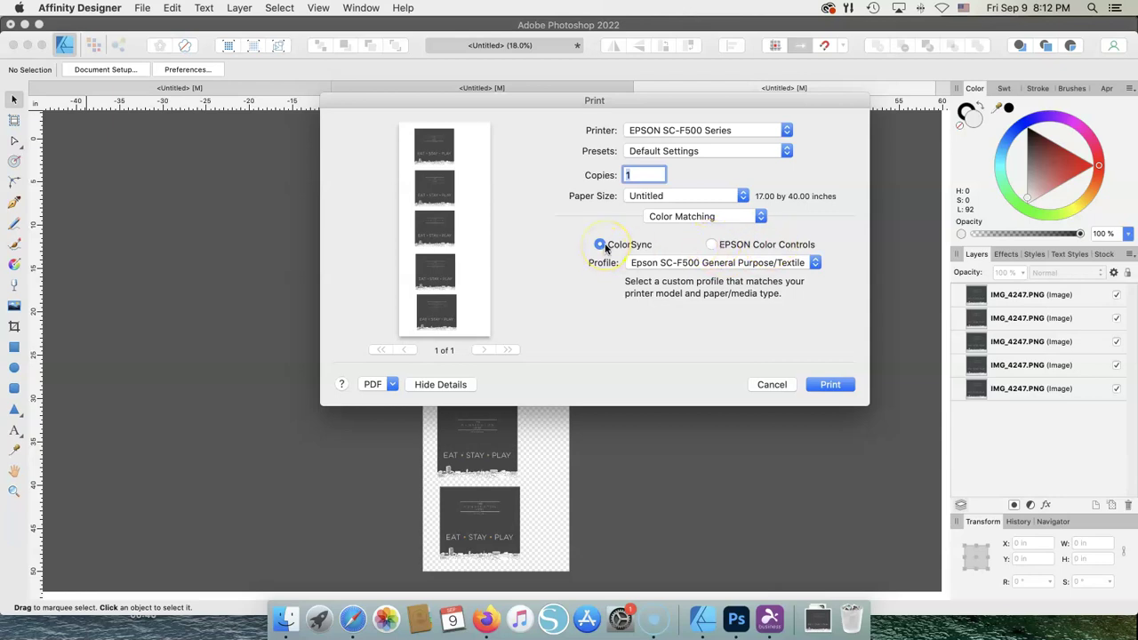
Step: Look over Paper Handling, then switch to the Printer Settings pane
{"action": "left_click", "coordinate": [759, 216]}
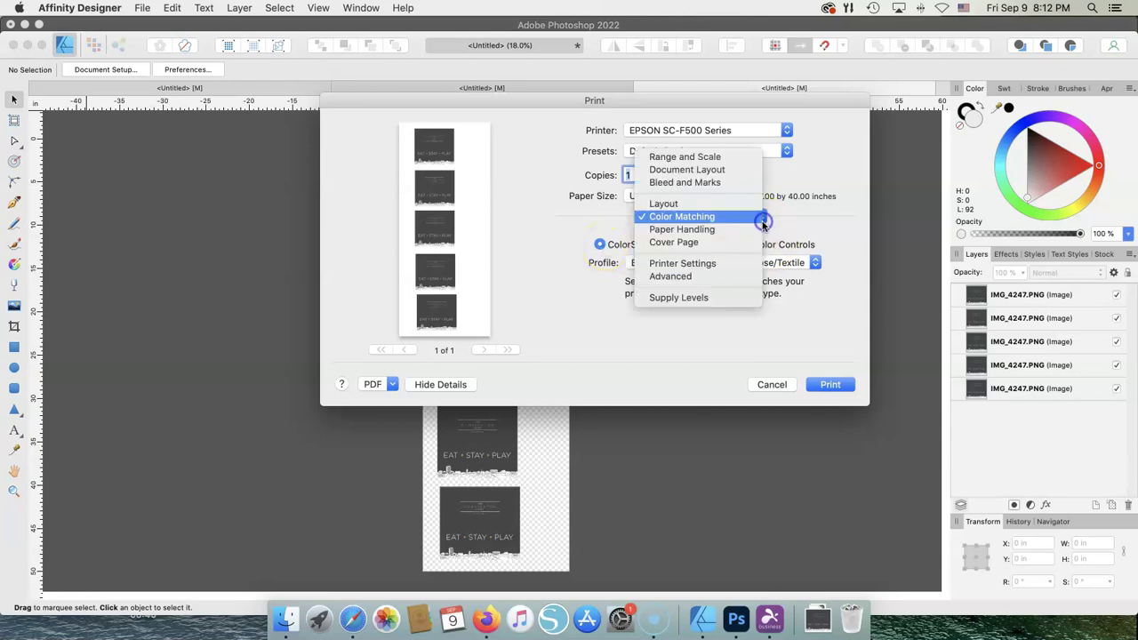
{"action": "left_click", "coordinate": [728, 231]}
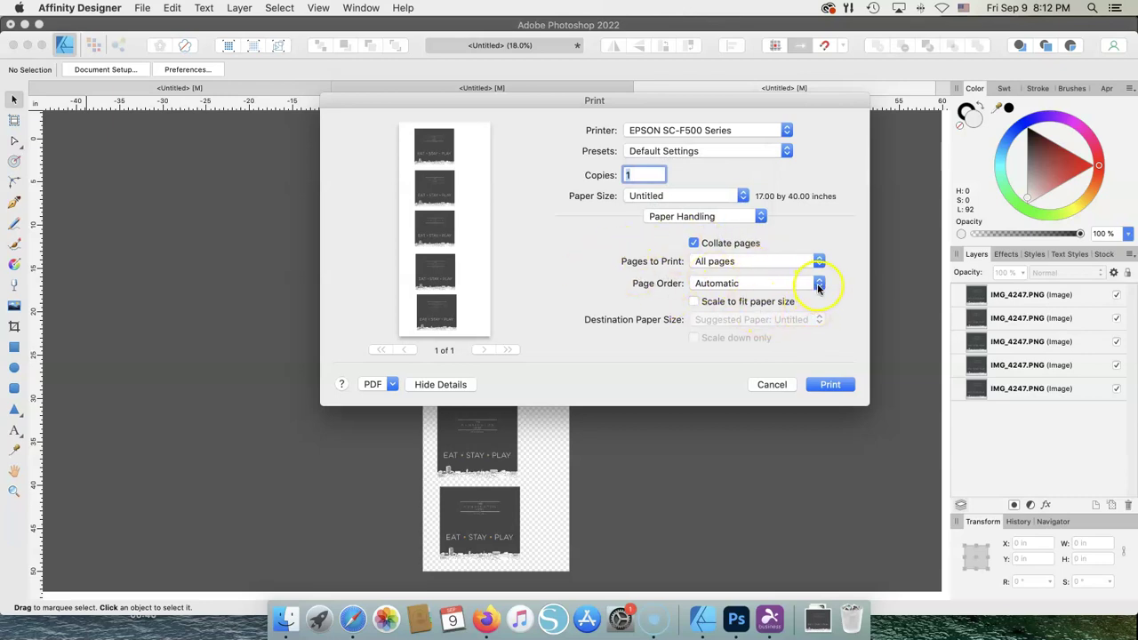
{"action": "left_click", "coordinate": [760, 216]}
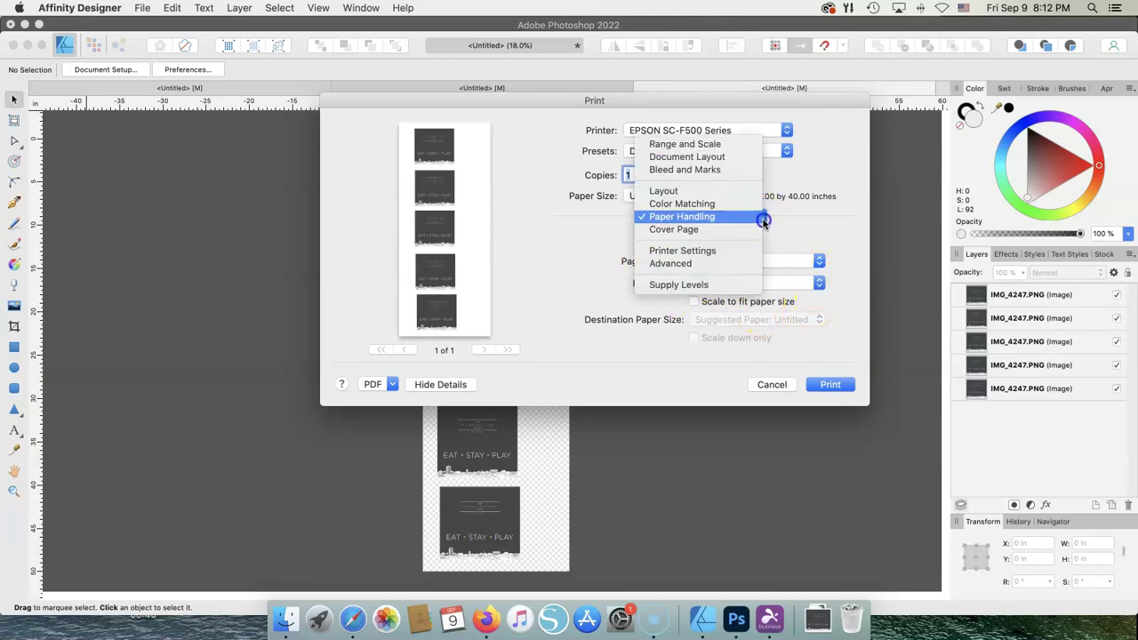
{"action": "left_click", "coordinate": [686, 254]}
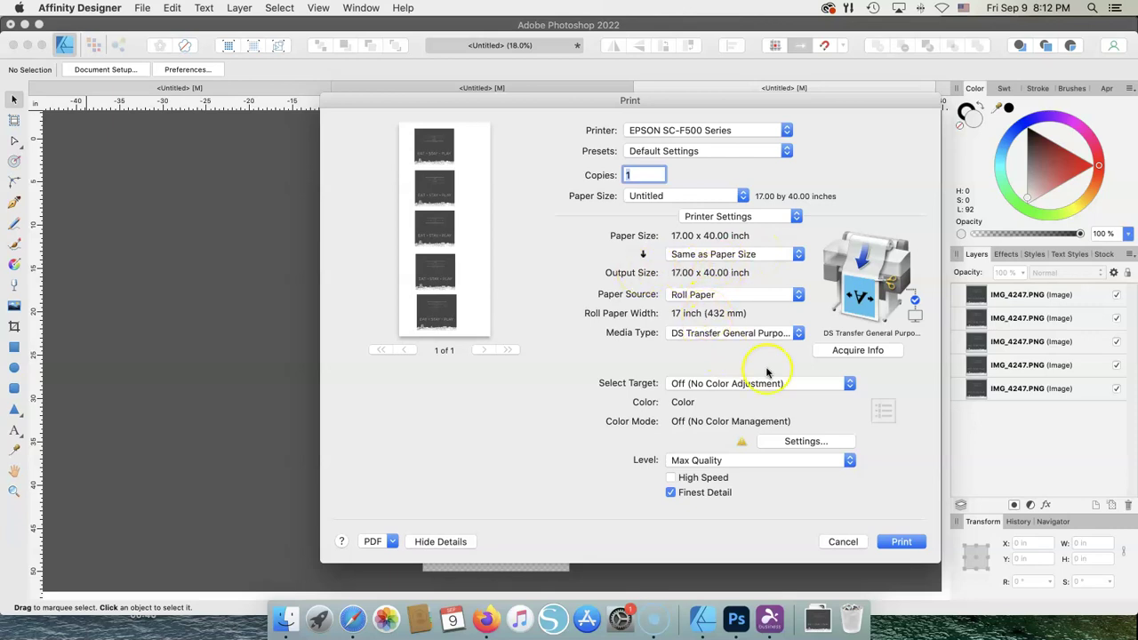
Step: Keep DS Transfer General Purpose/Textile media and close Color Controls without changes
{"action": "left_click", "coordinate": [797, 335]}
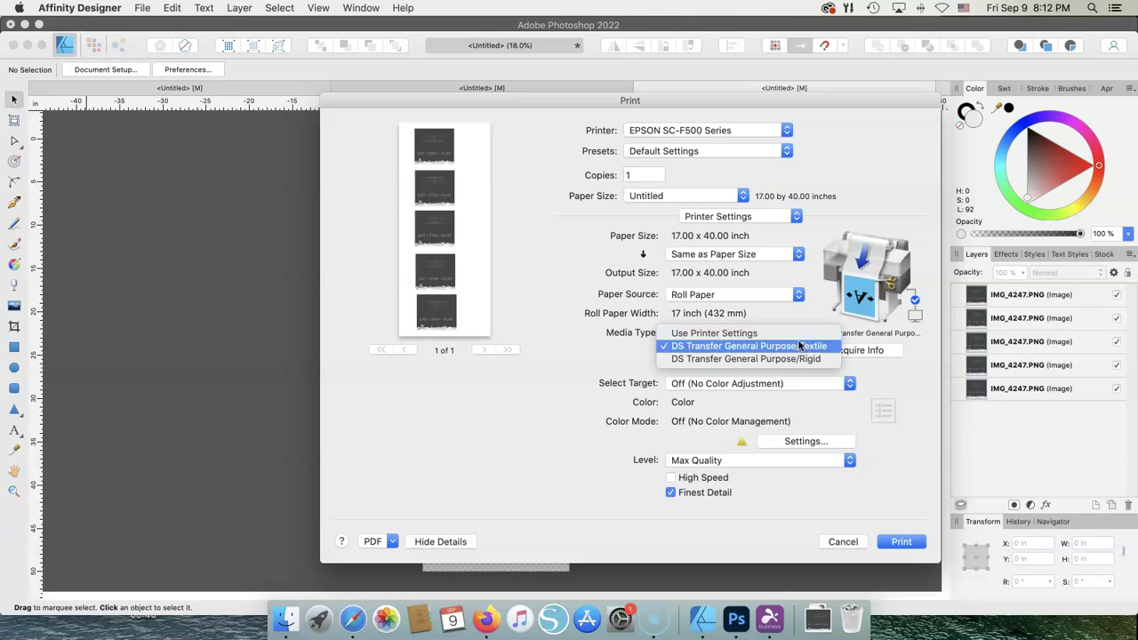
{"action": "left_click", "coordinate": [799, 347]}
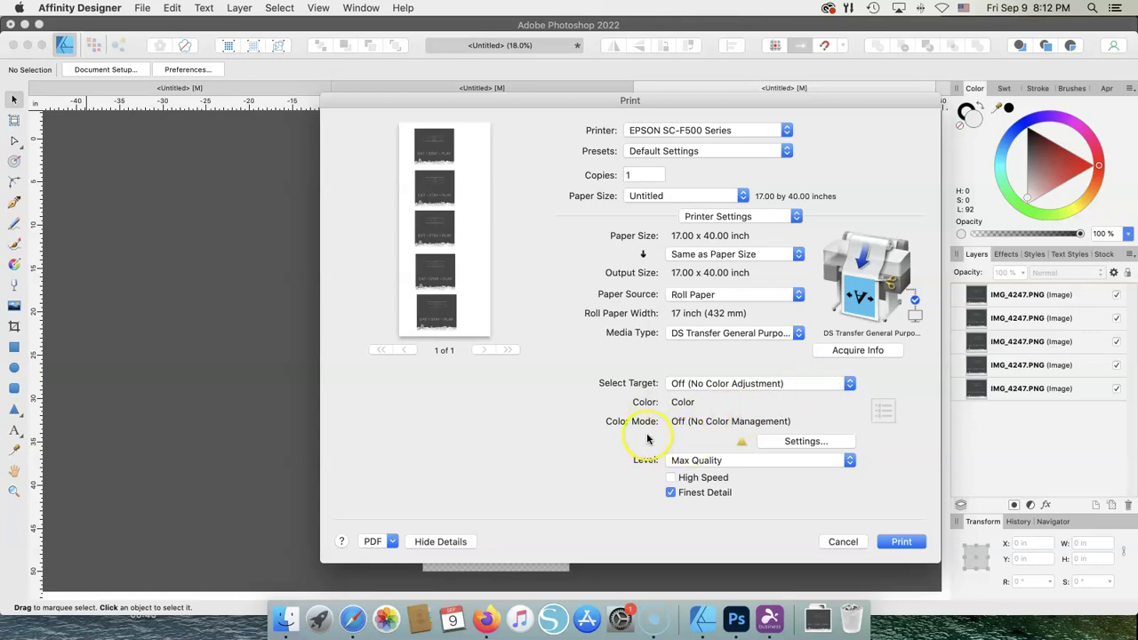
{"action": "left_click", "coordinate": [784, 441]}
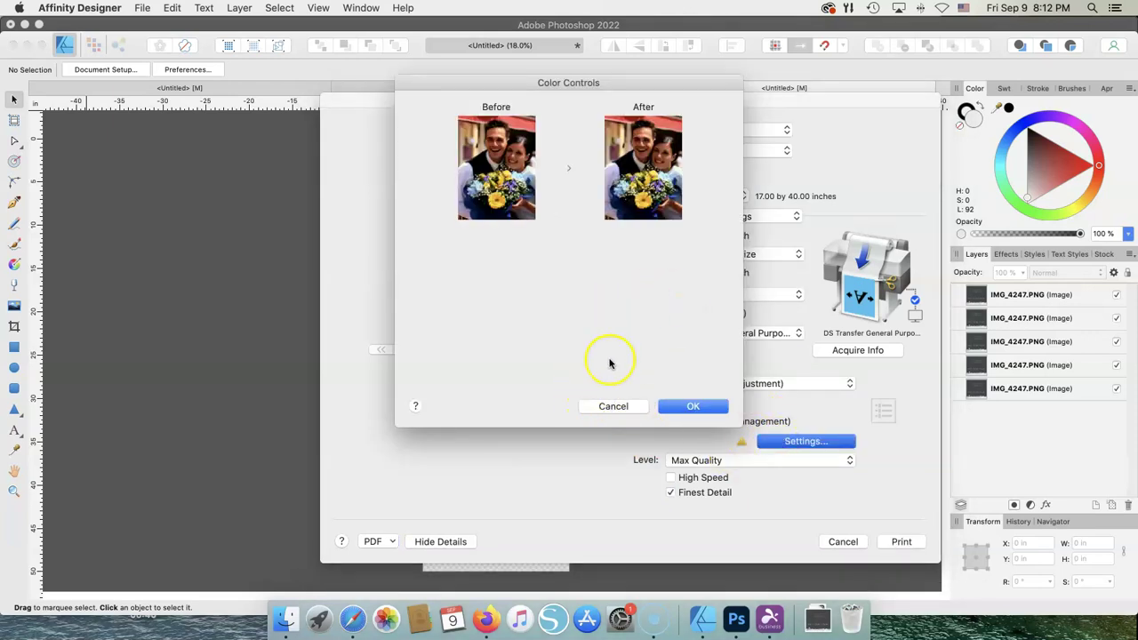
{"action": "left_click", "coordinate": [613, 406]}
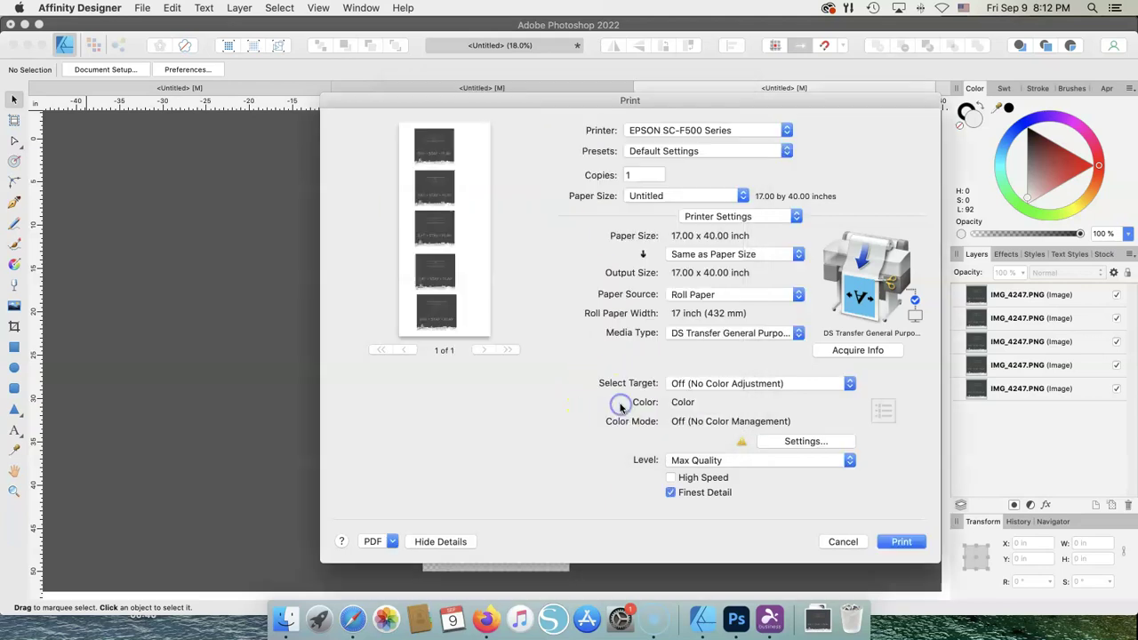
Step: Switch the print quality level to Quality, then back to Max Quality
{"action": "left_click", "coordinate": [849, 462]}
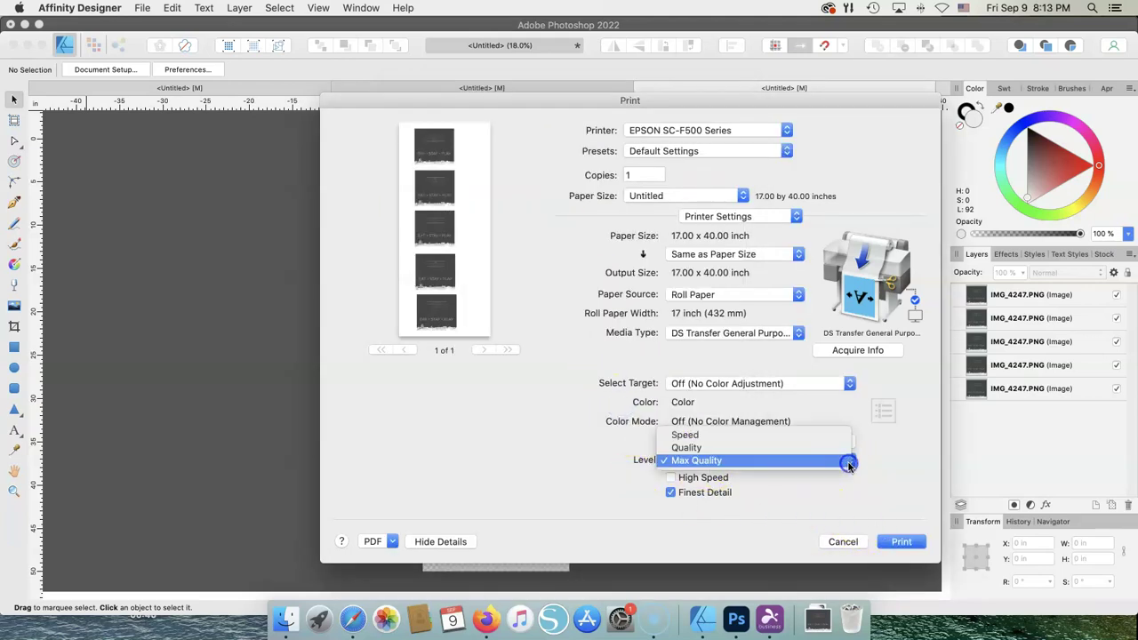
{"action": "left_click", "coordinate": [685, 448]}
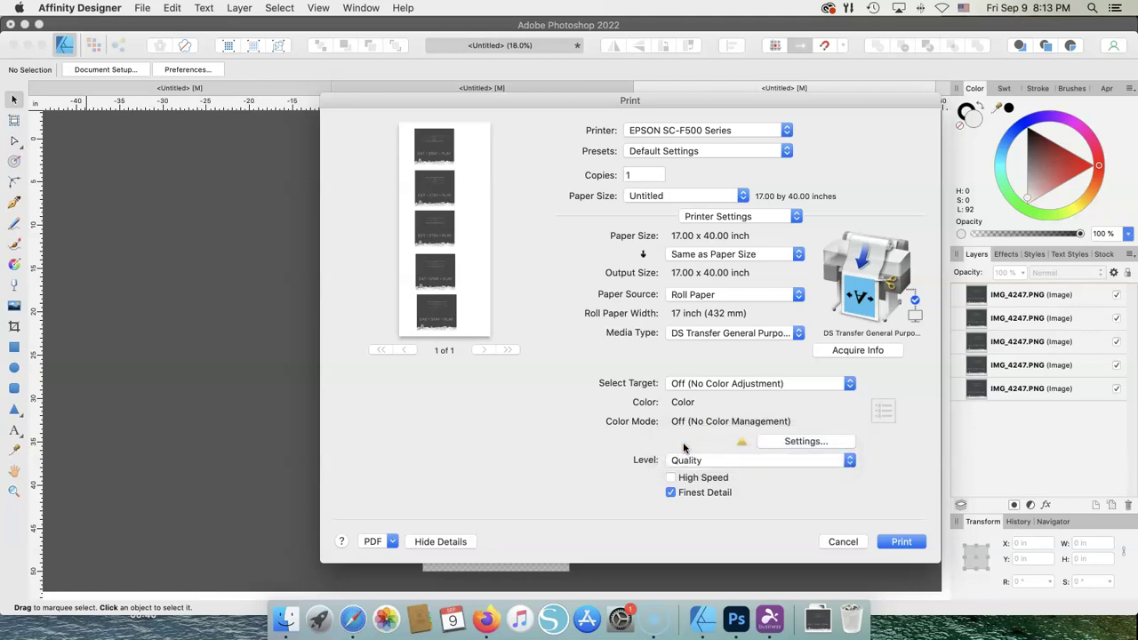
{"action": "left_click", "coordinate": [849, 462]}
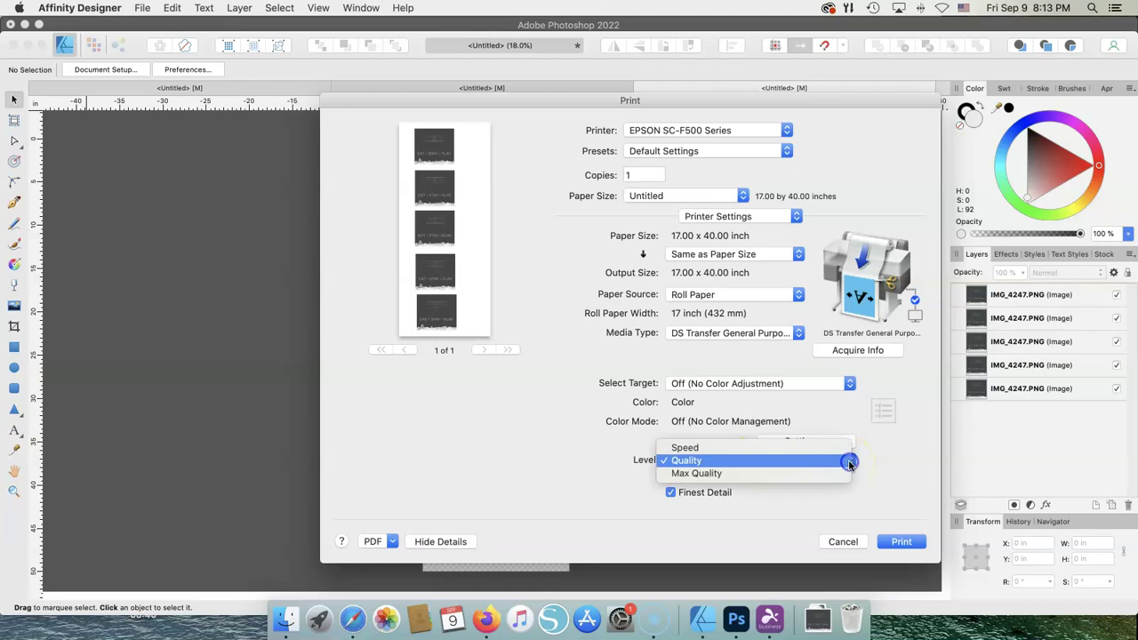
{"action": "left_click", "coordinate": [694, 474]}
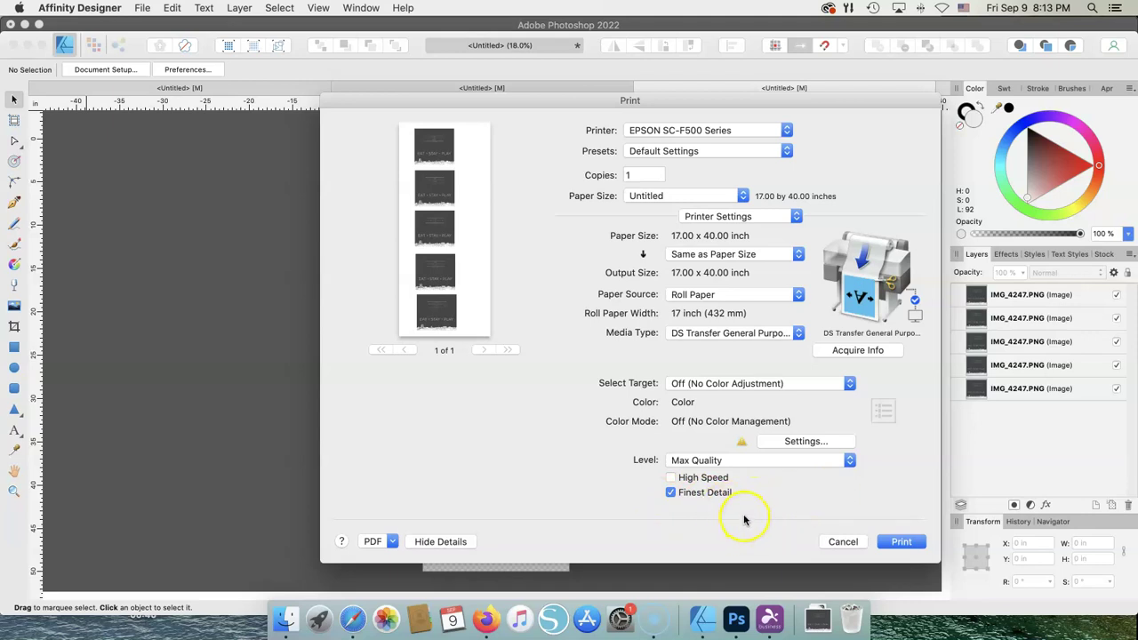
Step: Cancel the Print dialog, reopen it, and select the EPSON SC-F500 Series printer
{"action": "left_click", "coordinate": [840, 542]}
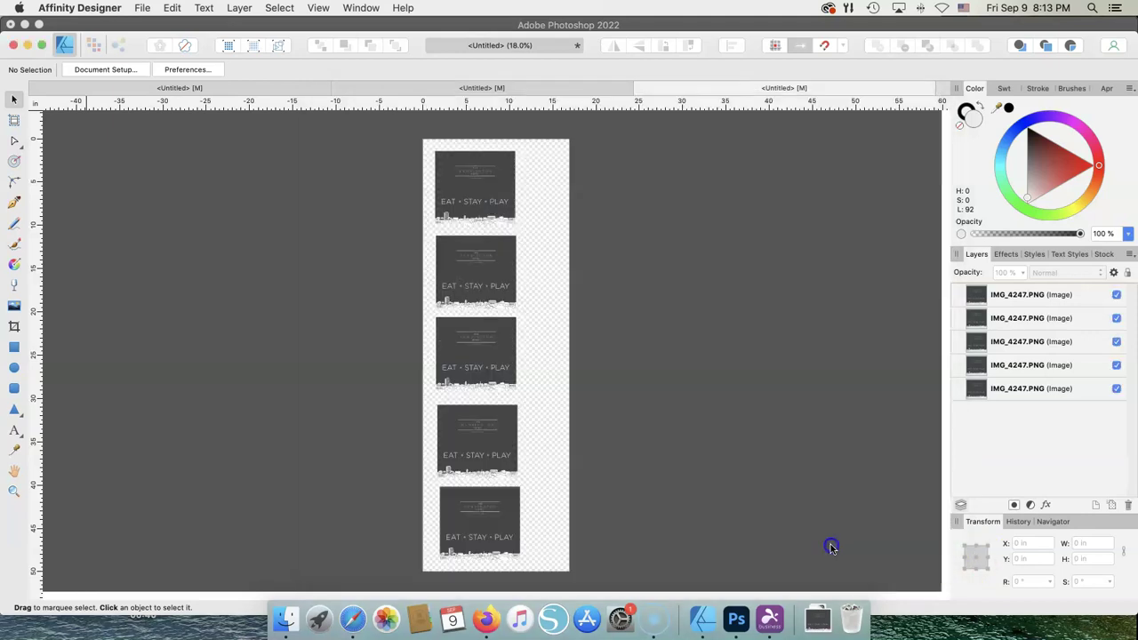
{"action": "left_click", "coordinate": [142, 8]}
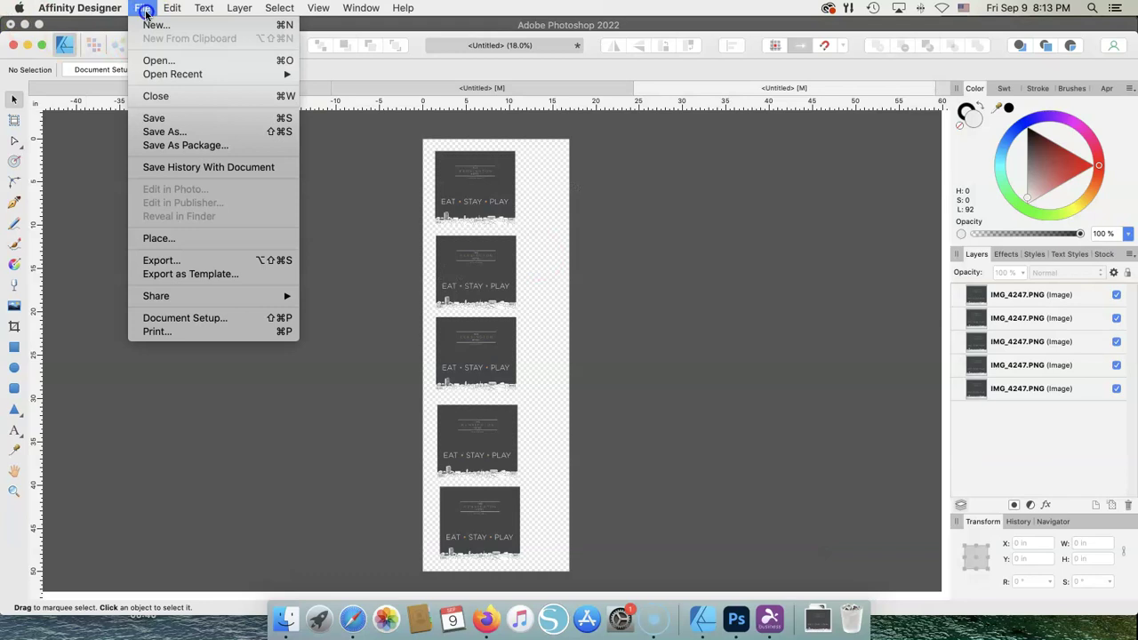
{"action": "left_click", "coordinate": [195, 333]}
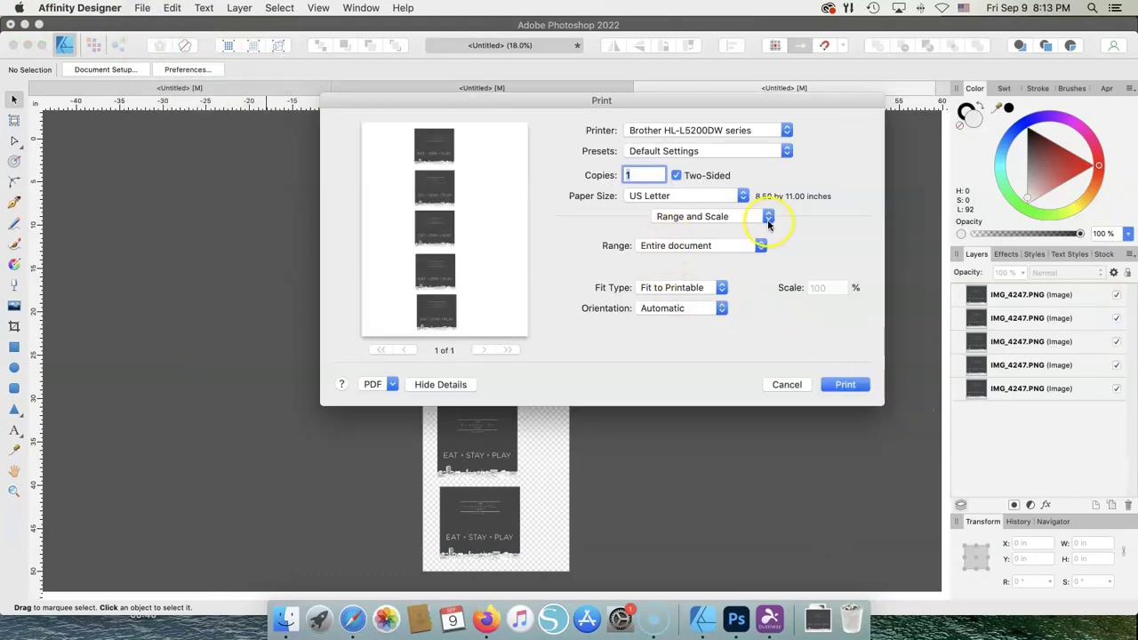
{"action": "left_click", "coordinate": [768, 218]}
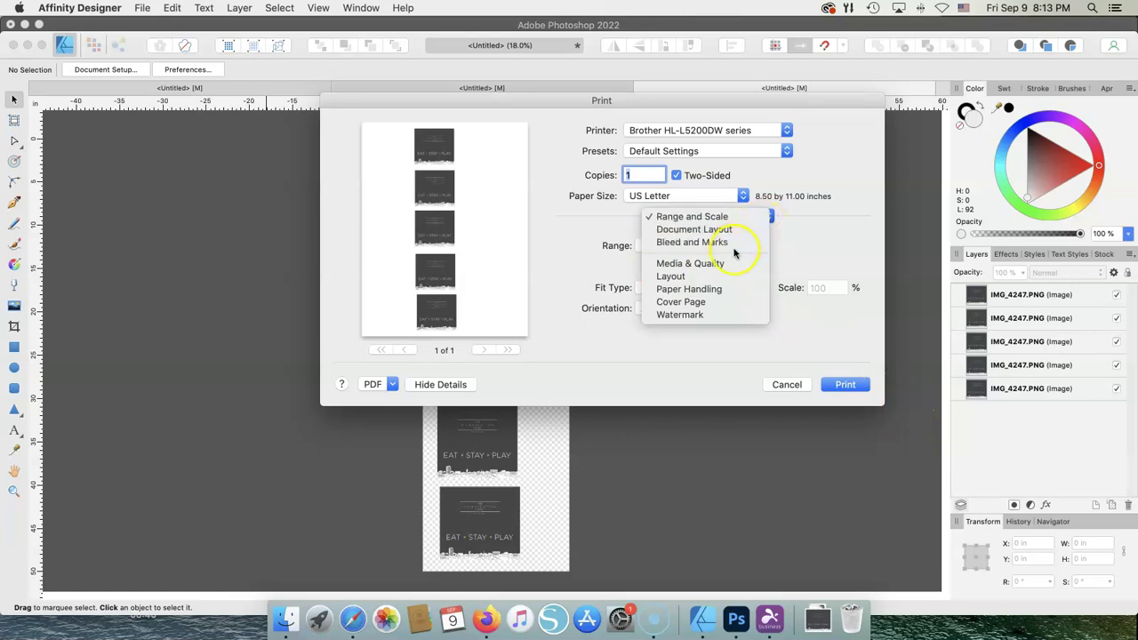
{"action": "left_click", "coordinate": [786, 134]}
{"action": "left_click", "coordinate": [787, 134]}
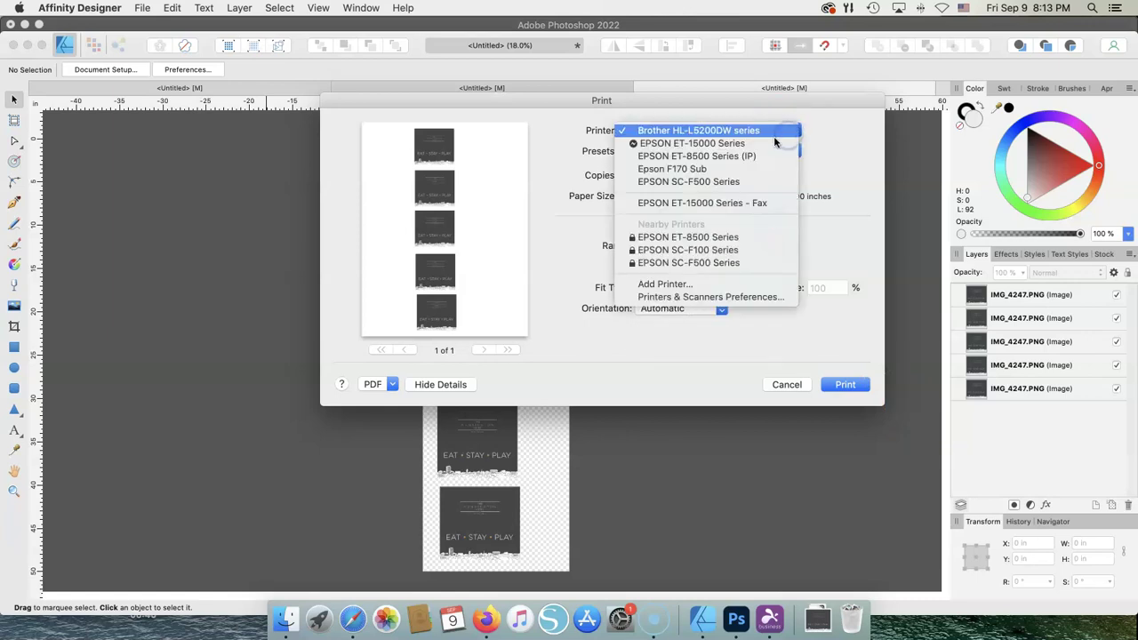
{"action": "left_click", "coordinate": [709, 181]}
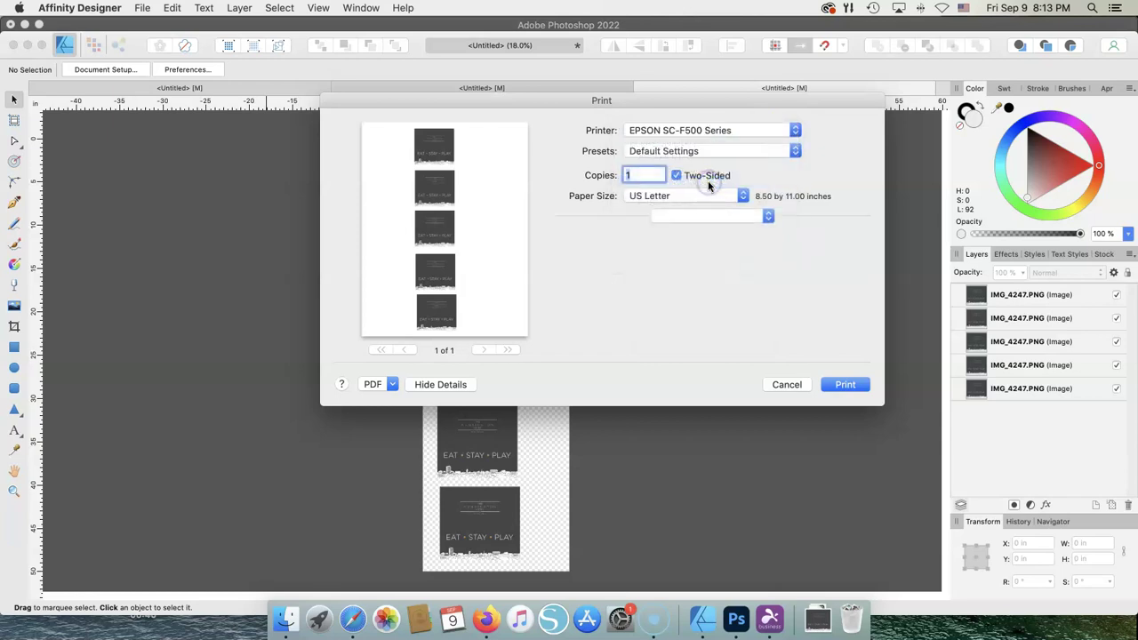
Step: View the Color Matching pane, then the Printer Settings pane
{"action": "left_click", "coordinate": [768, 216]}
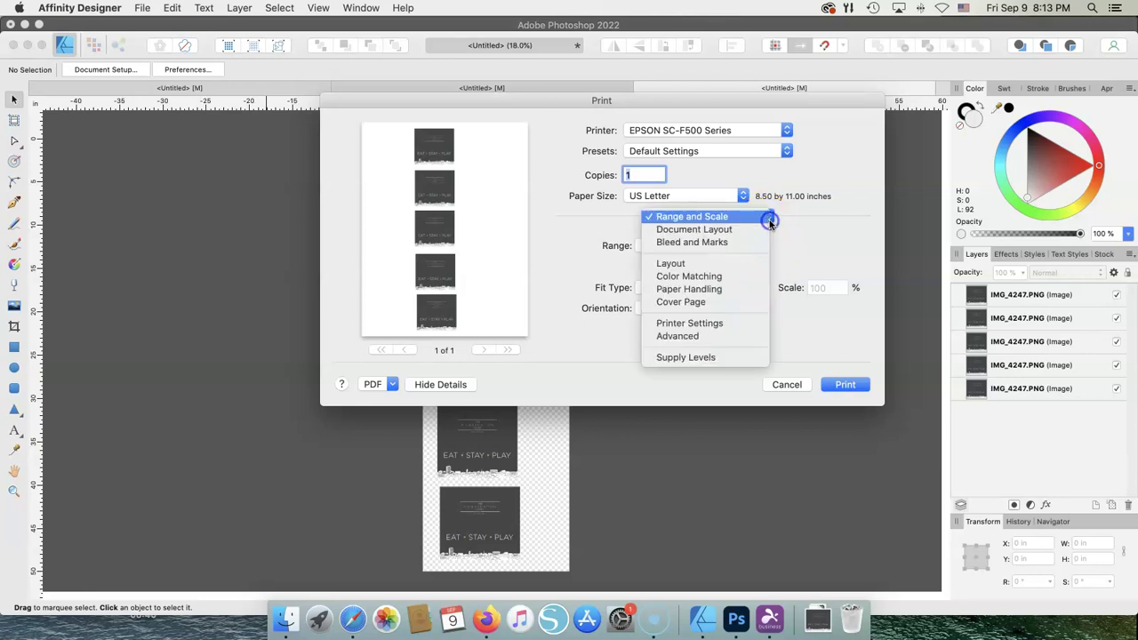
{"action": "left_click", "coordinate": [698, 276]}
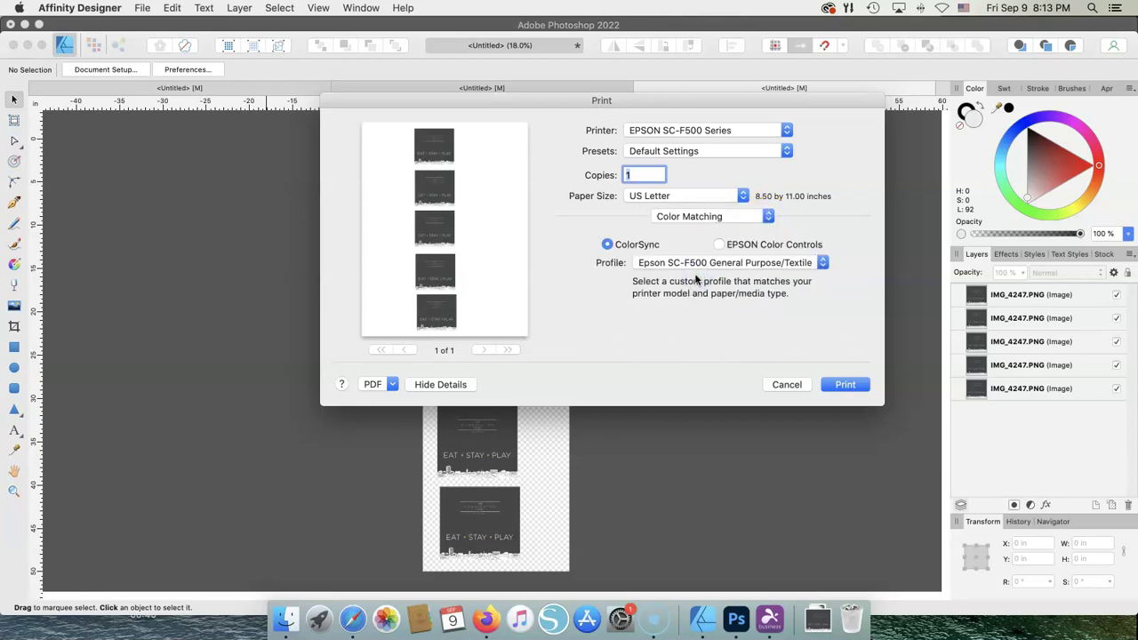
{"action": "left_click", "coordinate": [768, 216]}
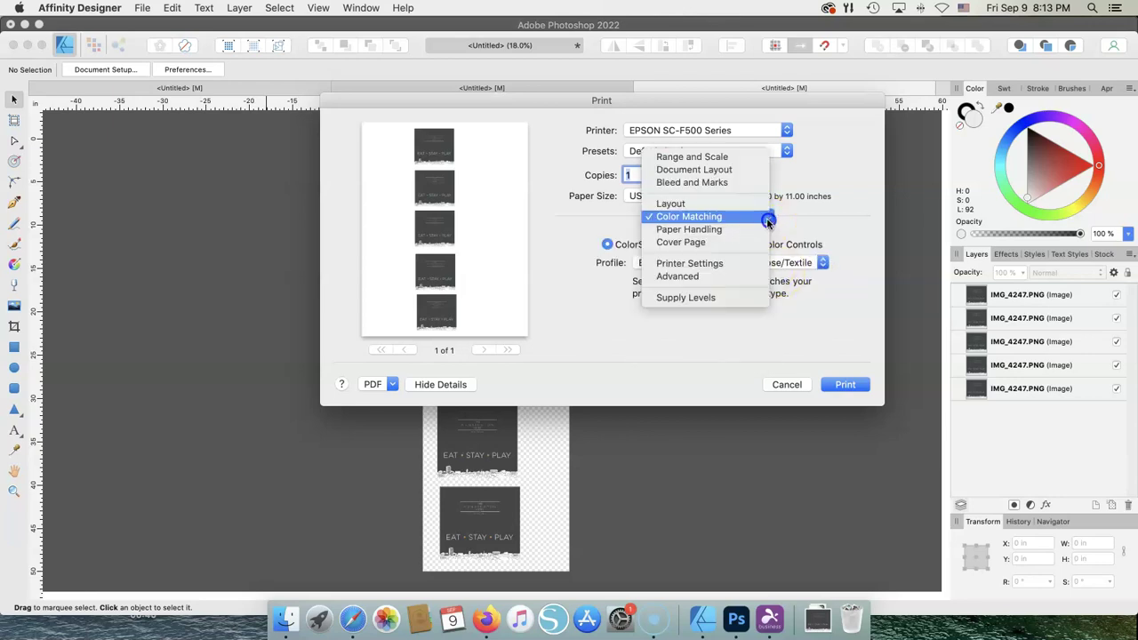
{"action": "left_click", "coordinate": [696, 264]}
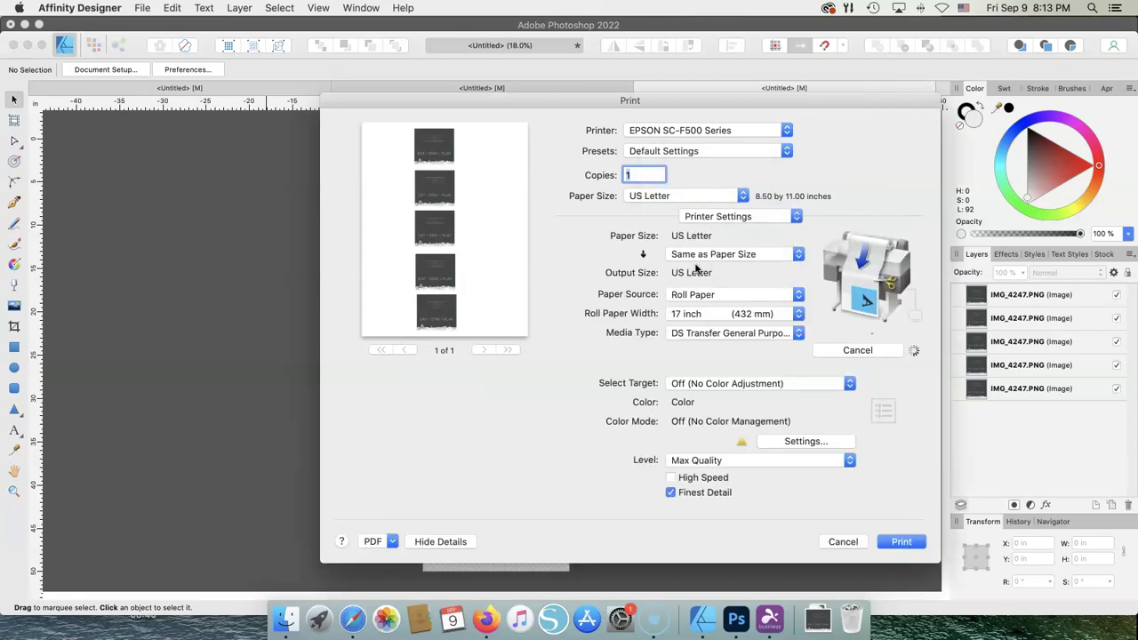
Step: In the Advanced pane, keep Auto Cut on Normal Cut and enable Save Roll Paper
{"action": "left_click", "coordinate": [796, 220]}
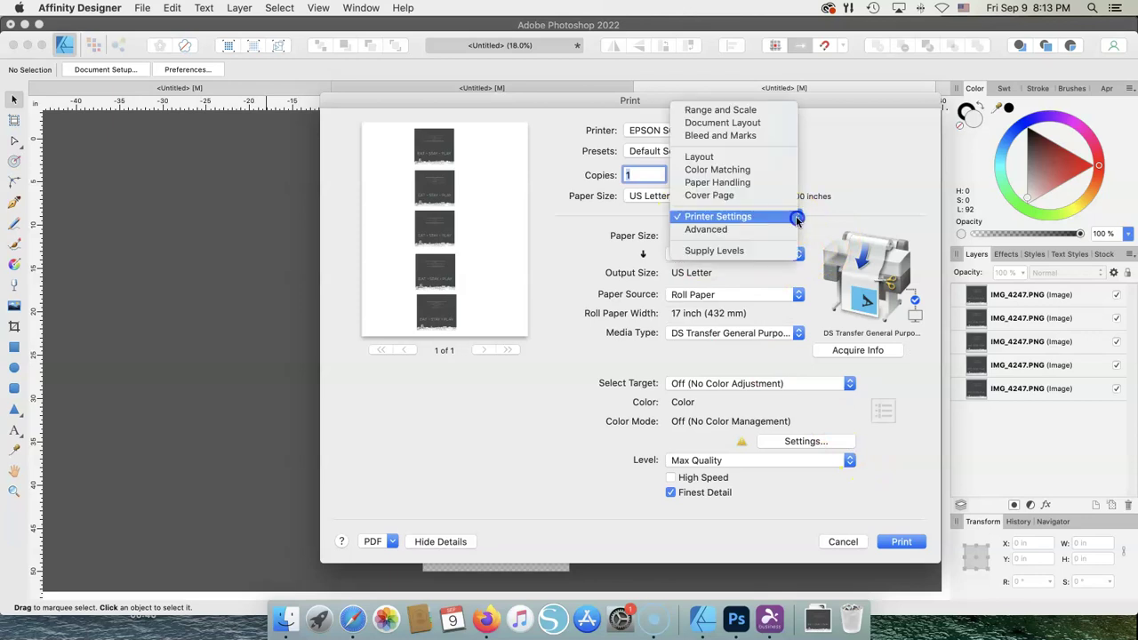
{"action": "left_click", "coordinate": [782, 230]}
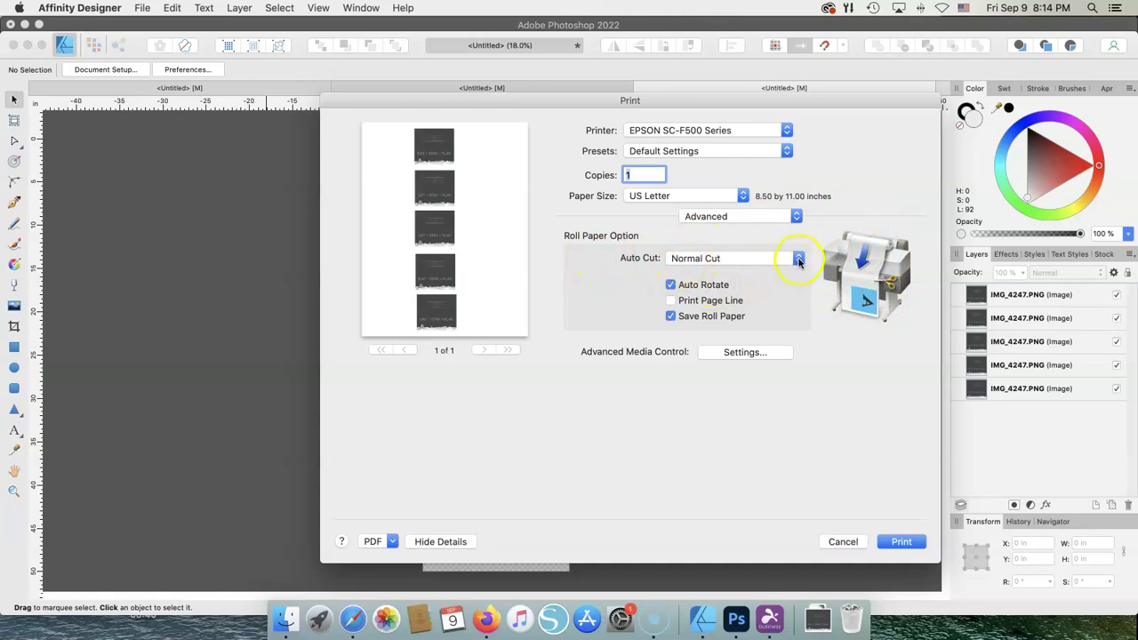
{"action": "left_click", "coordinate": [798, 259]}
{"action": "left_click", "coordinate": [690, 259]}
{"action": "left_click", "coordinate": [671, 318]}
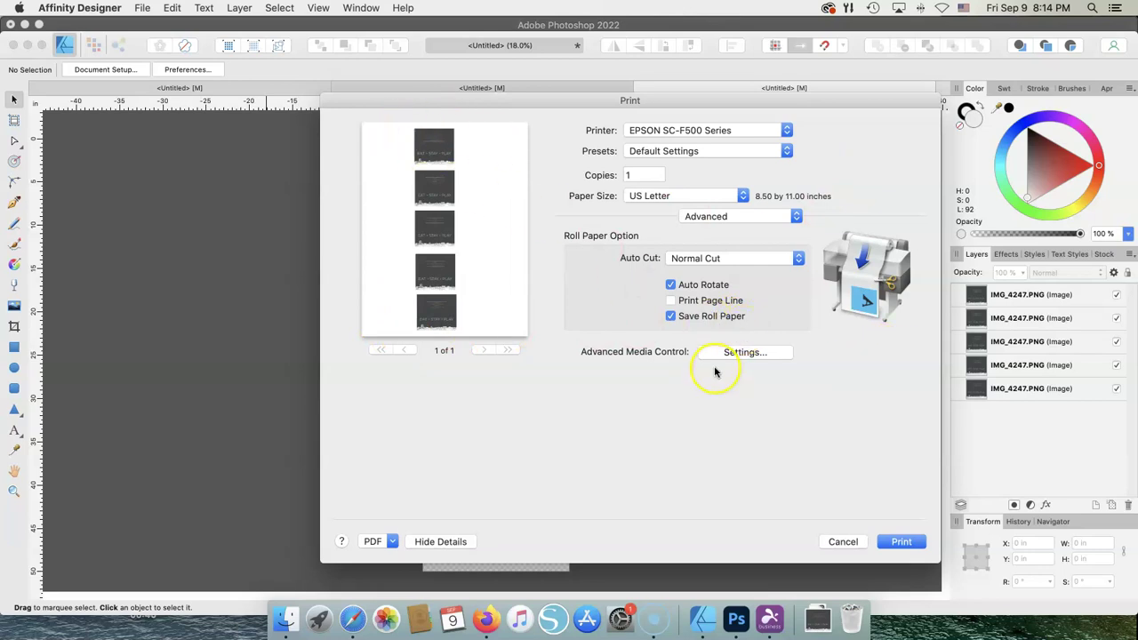
Step: Open Advanced Media Control Settings, cancel it unchanged, then cancel the Print dialog without printing
{"action": "left_click", "coordinate": [735, 354]}
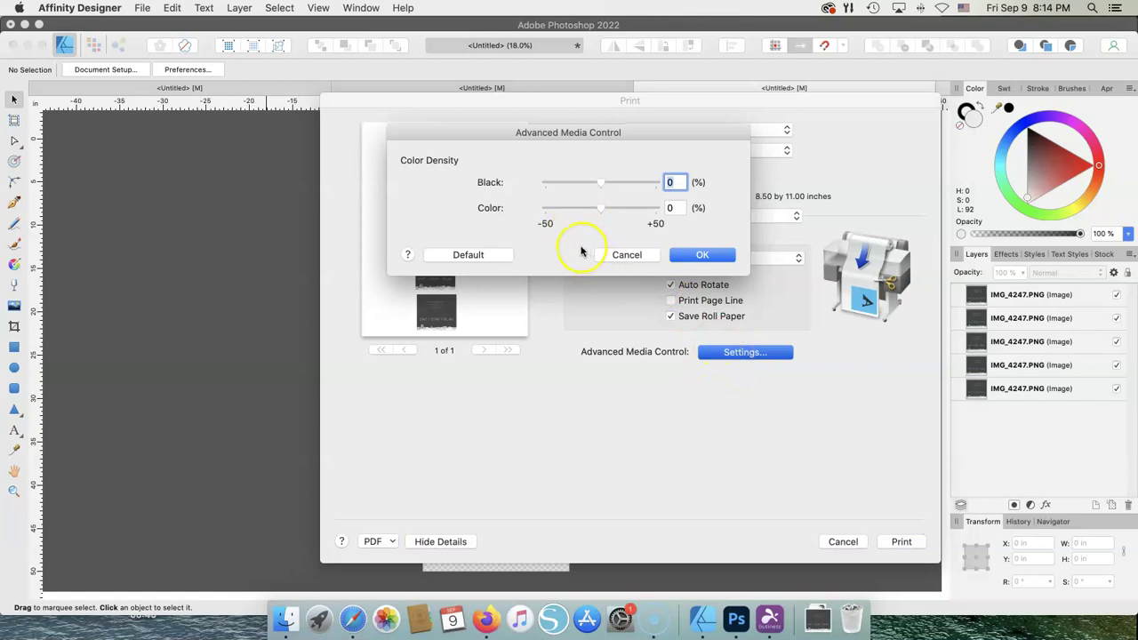
{"action": "left_click", "coordinate": [675, 257]}
{"action": "left_click", "coordinate": [645, 257]}
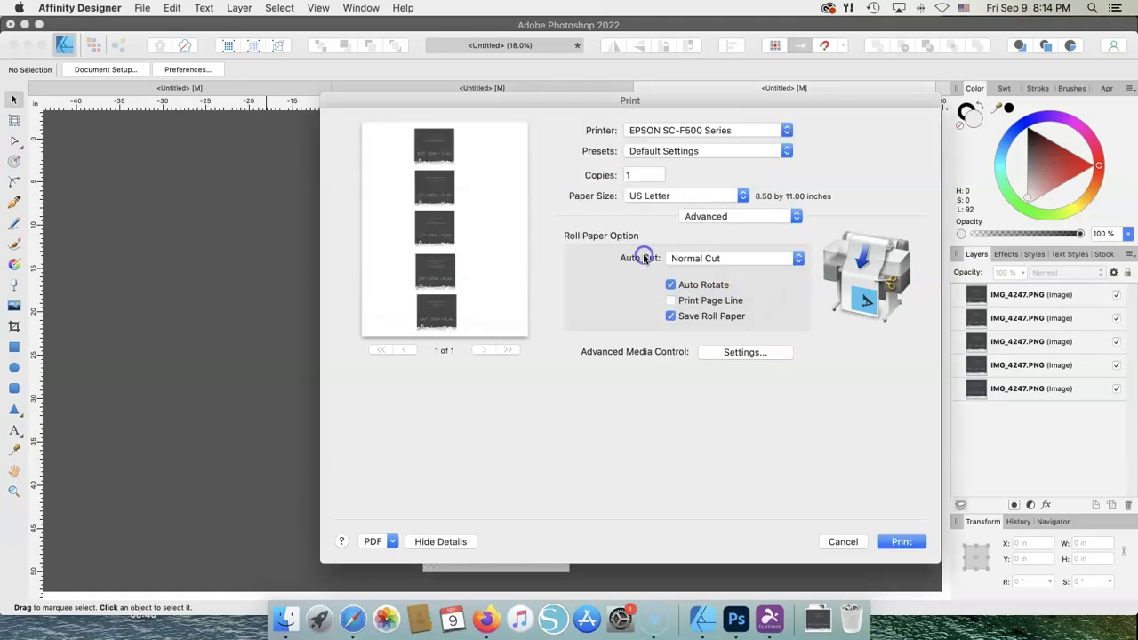
{"action": "left_click", "coordinate": [847, 544]}
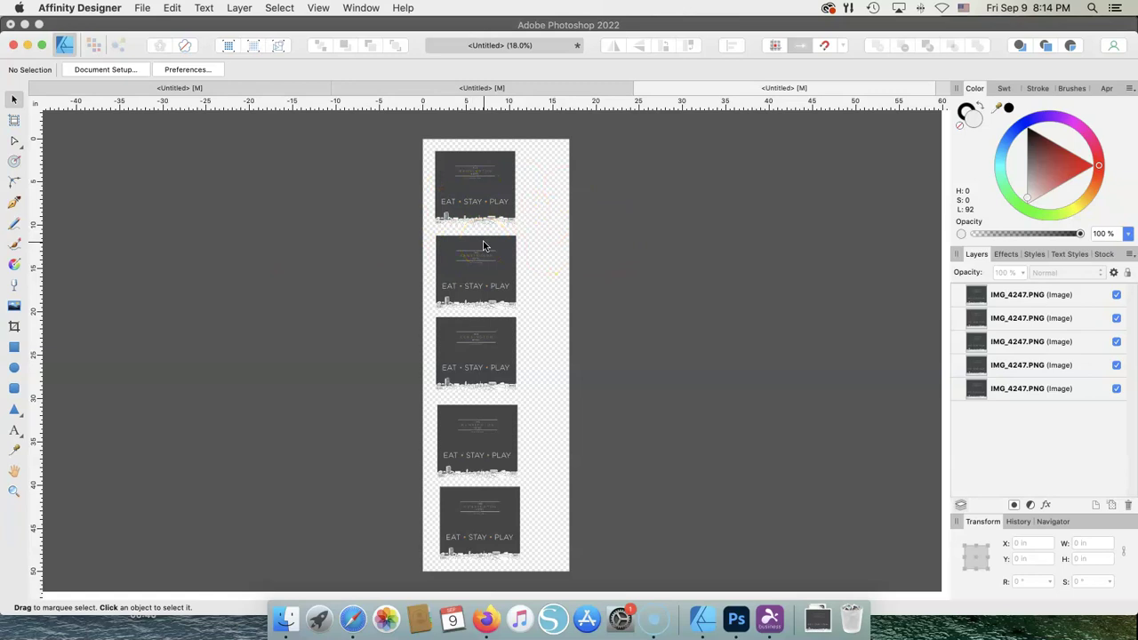
Step: Create a new document from the Letter 8.5 × 11 in print preset
{"action": "left_click", "coordinate": [59, 41]}
{"action": "left_click", "coordinate": [142, 9]}
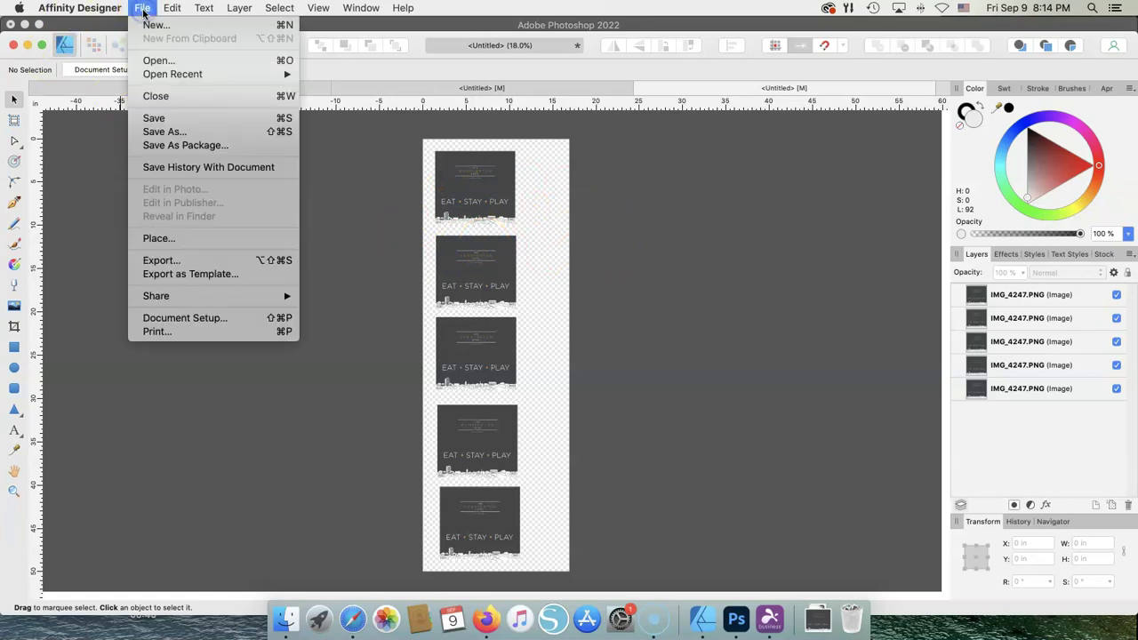
{"action": "left_click", "coordinate": [160, 28]}
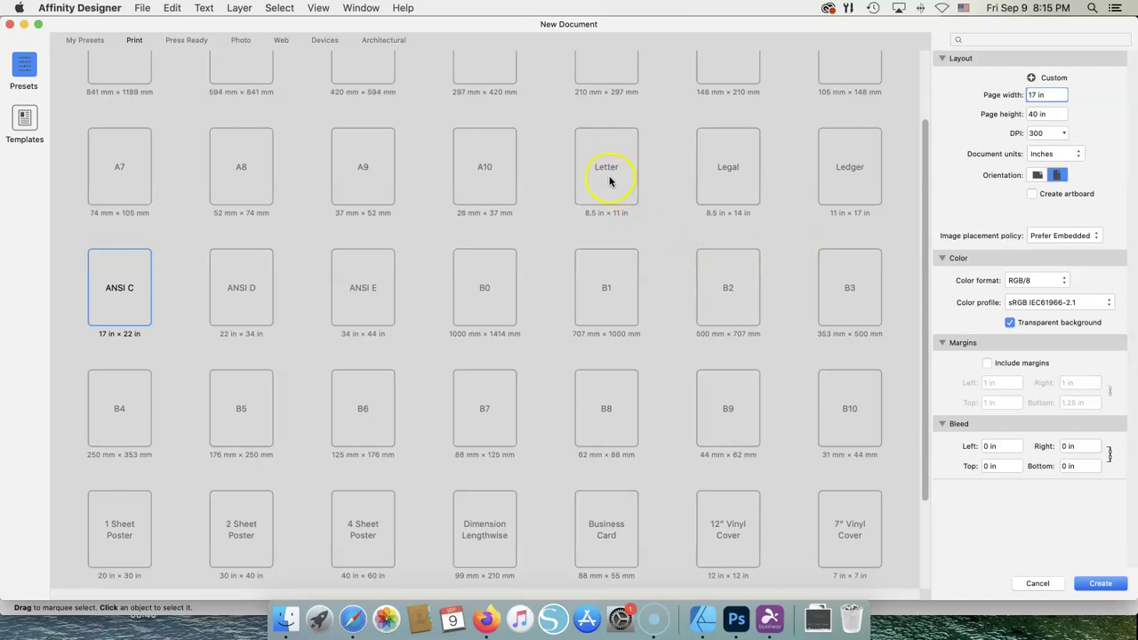
{"action": "left_click", "coordinate": [609, 180]}
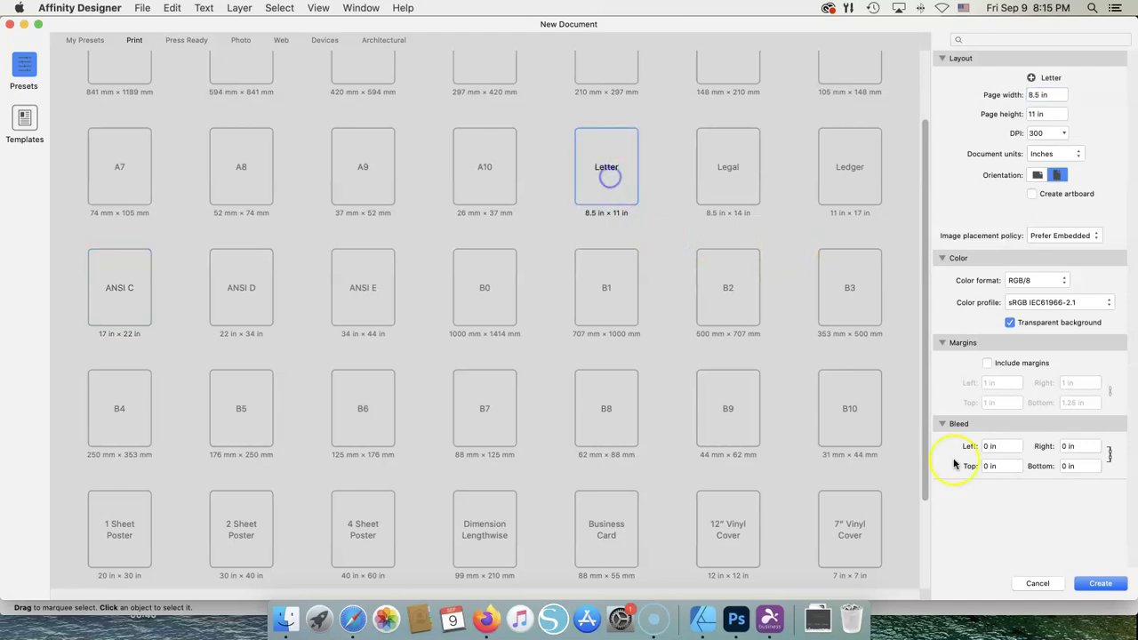
{"action": "left_click", "coordinate": [1117, 591]}
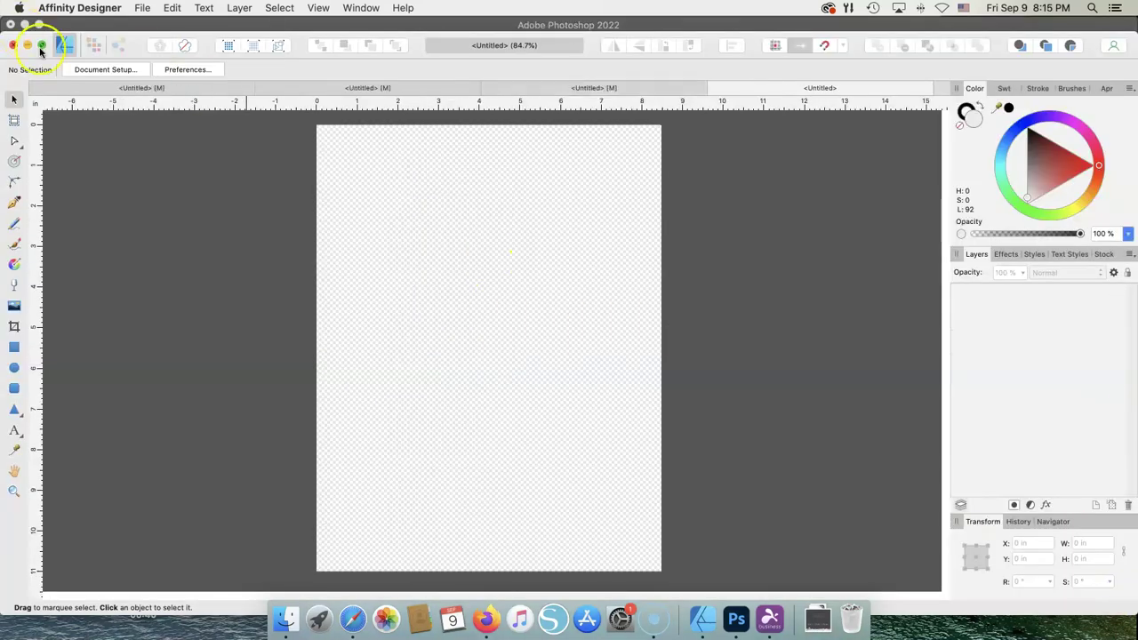
{"action": "left_click", "coordinate": [147, 8]}
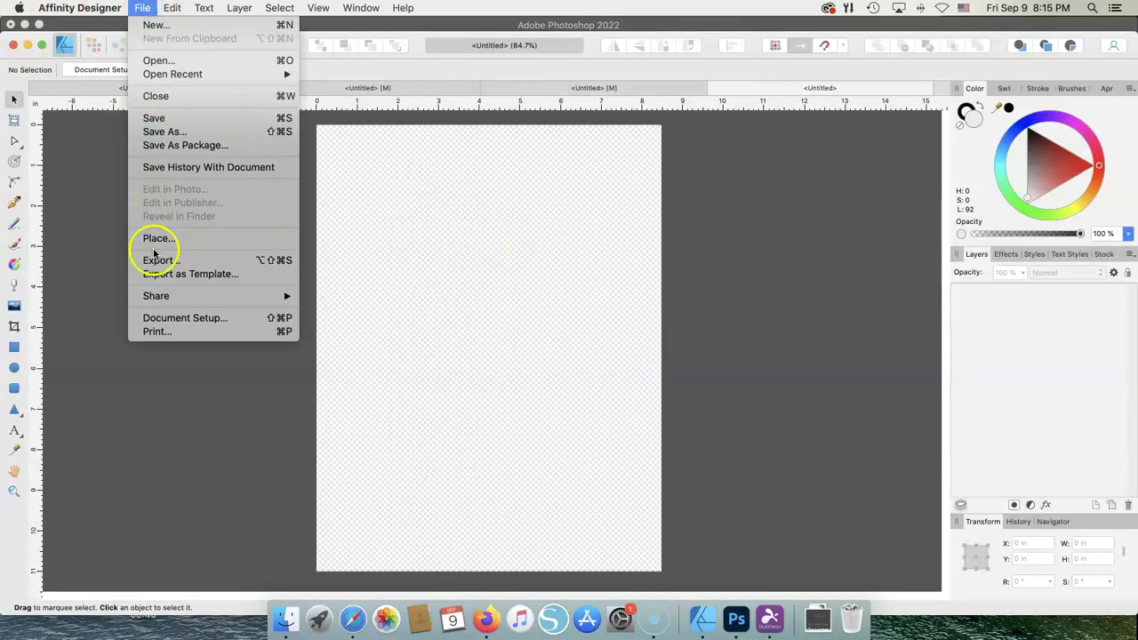
Step: Place IMG_4247.PNG, the Kensington graphic, drawn out across the top of the page
{"action": "left_click", "coordinate": [155, 242]}
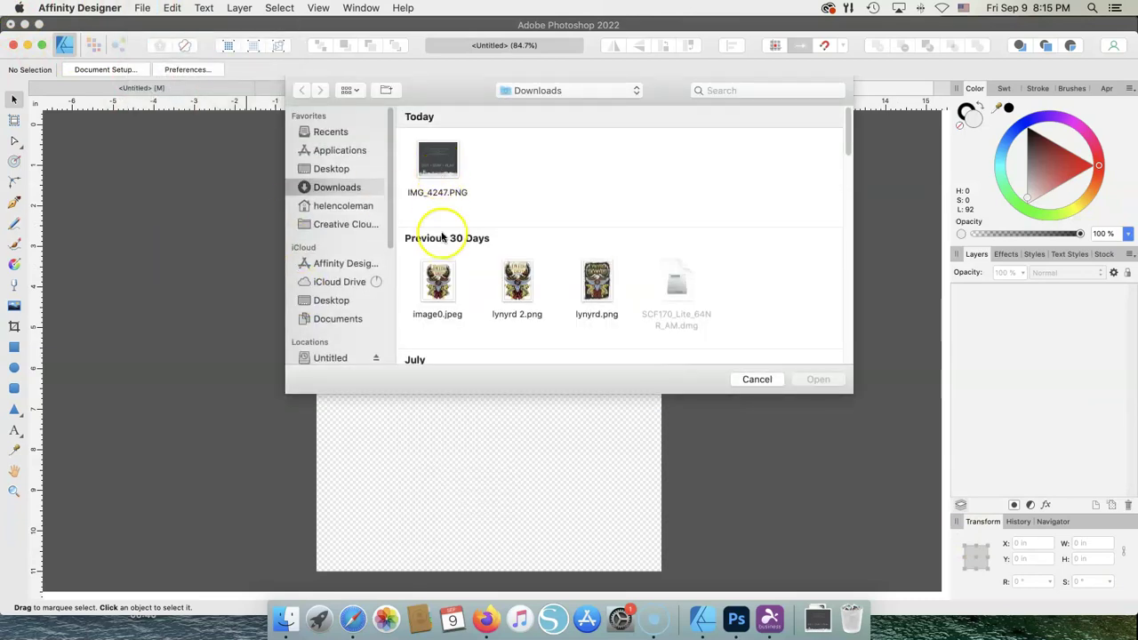
{"action": "left_click", "coordinate": [437, 160]}
{"action": "left_click", "coordinate": [819, 381]}
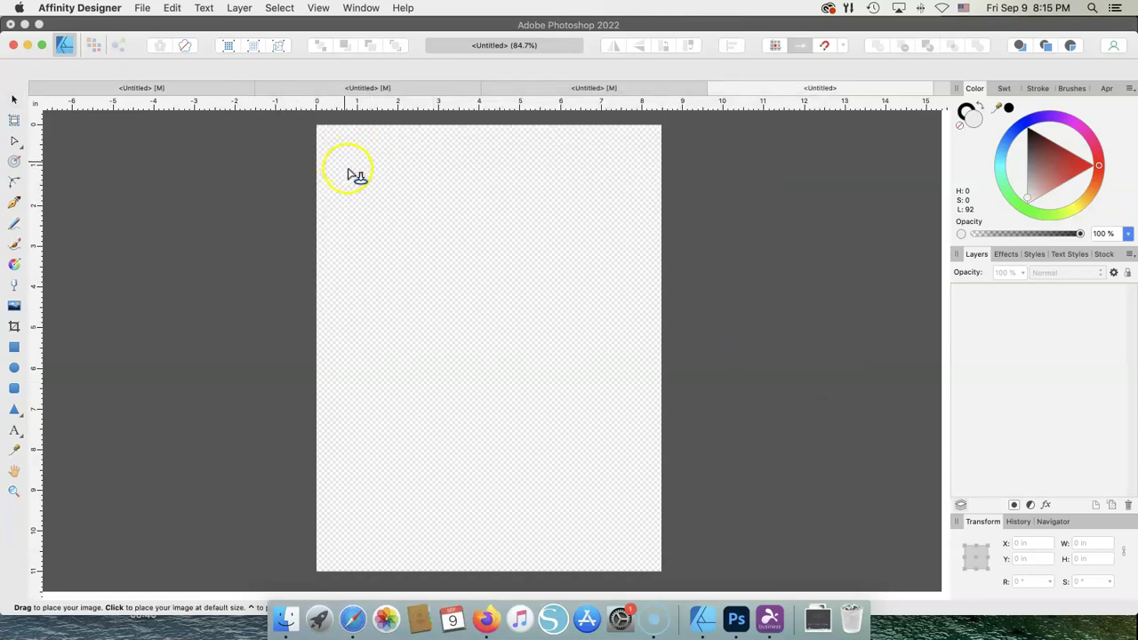
{"action": "left_click_drag", "start_coordinate": [327, 152], "coordinate": [619, 463]}
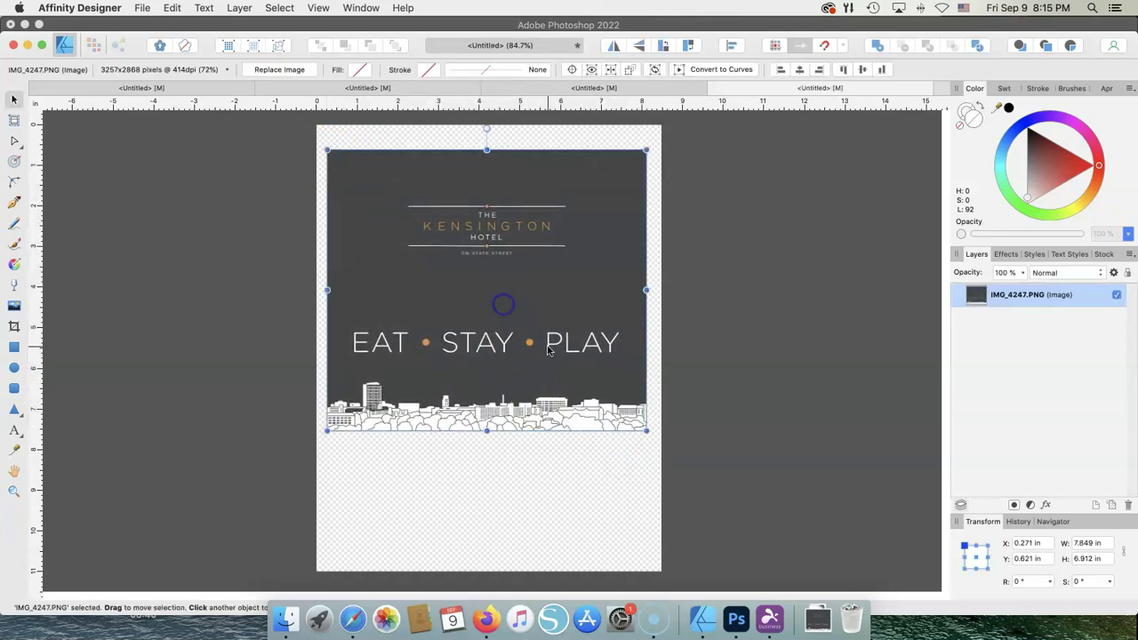
Step: Nudge the 7.849 × 6.912 in Kensington image up and right near the page top, then deselect
{"action": "left_click", "coordinate": [1102, 544]}
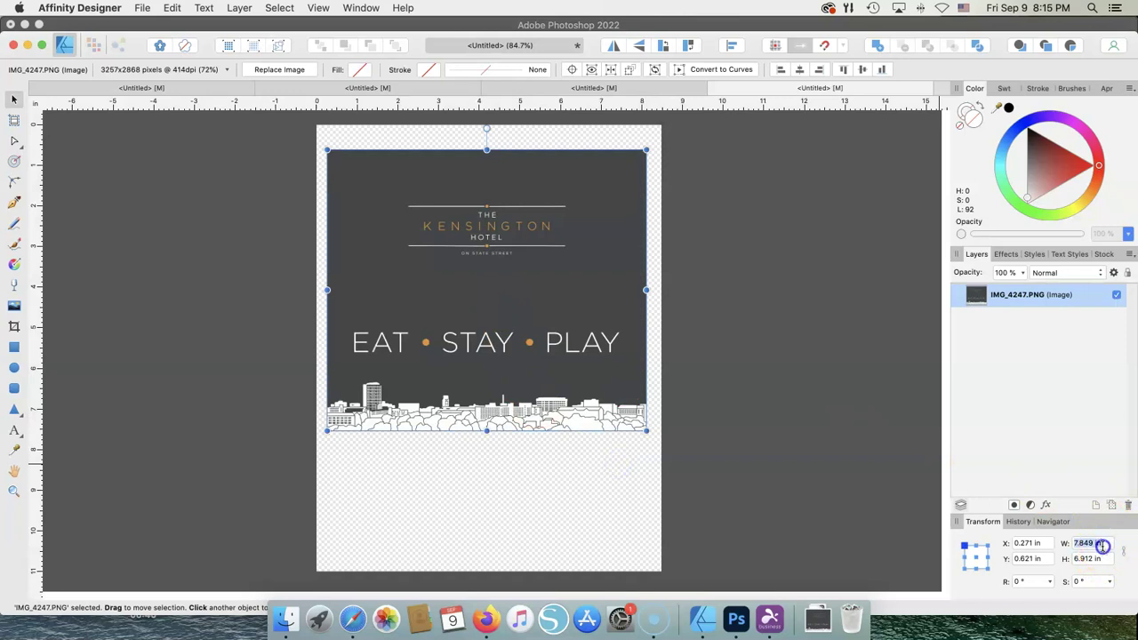
{"action": "left_click", "coordinate": [1103, 545]}
{"action": "left_click_drag", "start_coordinate": [438, 247], "coordinate": [448, 233]}
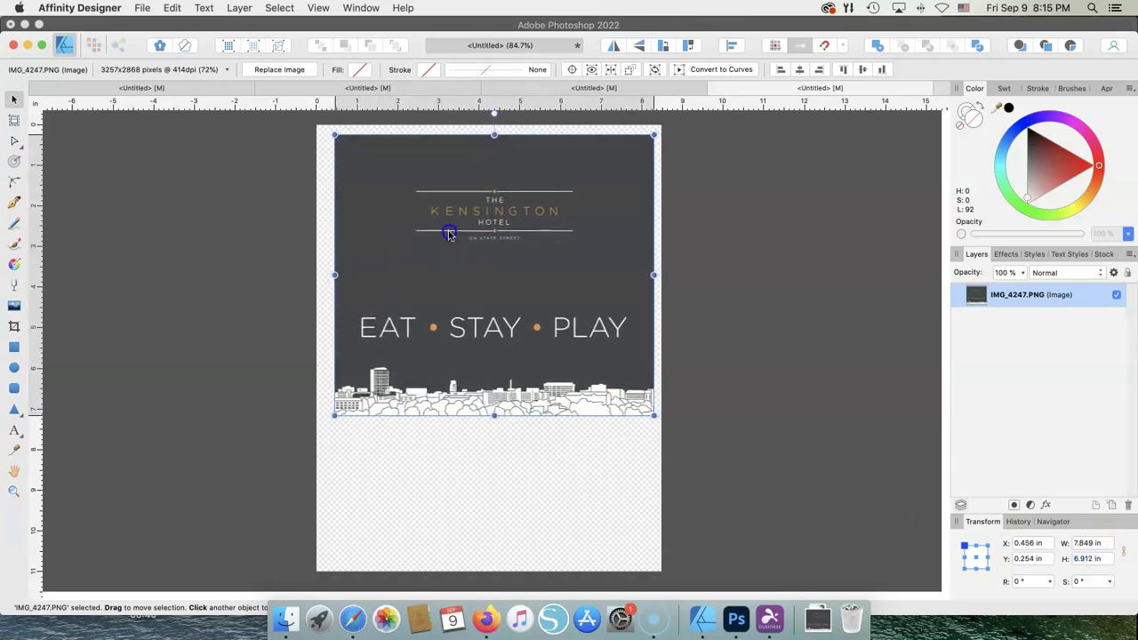
{"action": "left_click", "coordinate": [723, 233]}
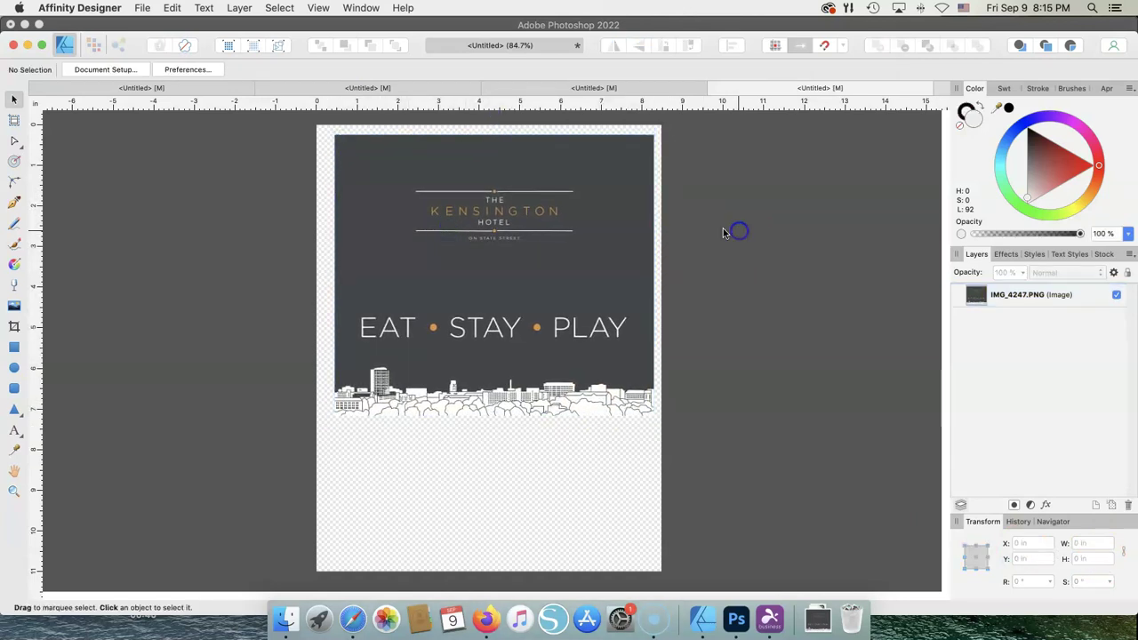
Step: Place BeKind.png below the skyline and move it to the lower right at 3.751 × 2.813 in
{"action": "left_click", "coordinate": [141, 11]}
{"action": "left_click", "coordinate": [135, 238]}
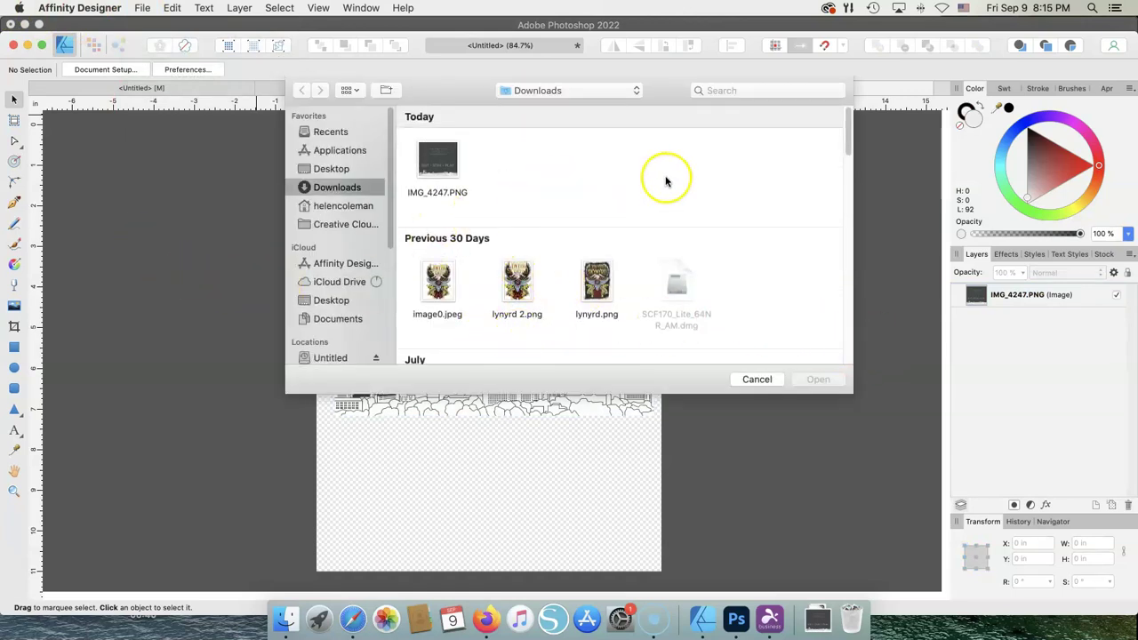
{"action": "left_click_drag", "start_coordinate": [851, 132], "coordinate": [856, 175]}
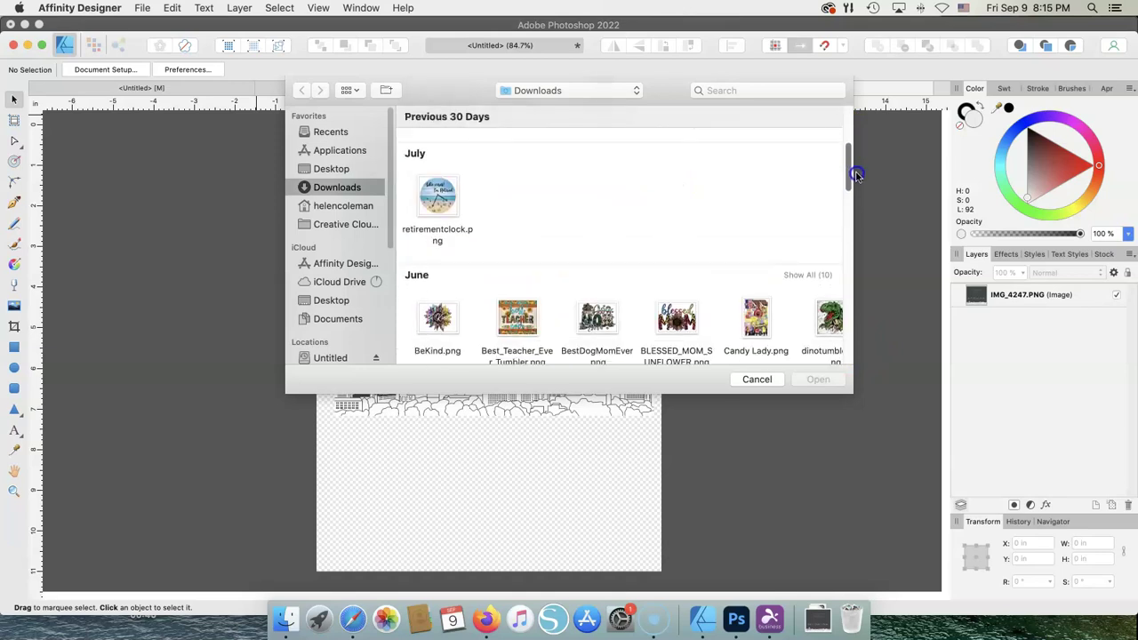
{"action": "left_click", "coordinate": [435, 311]}
{"action": "left_click", "coordinate": [809, 380]}
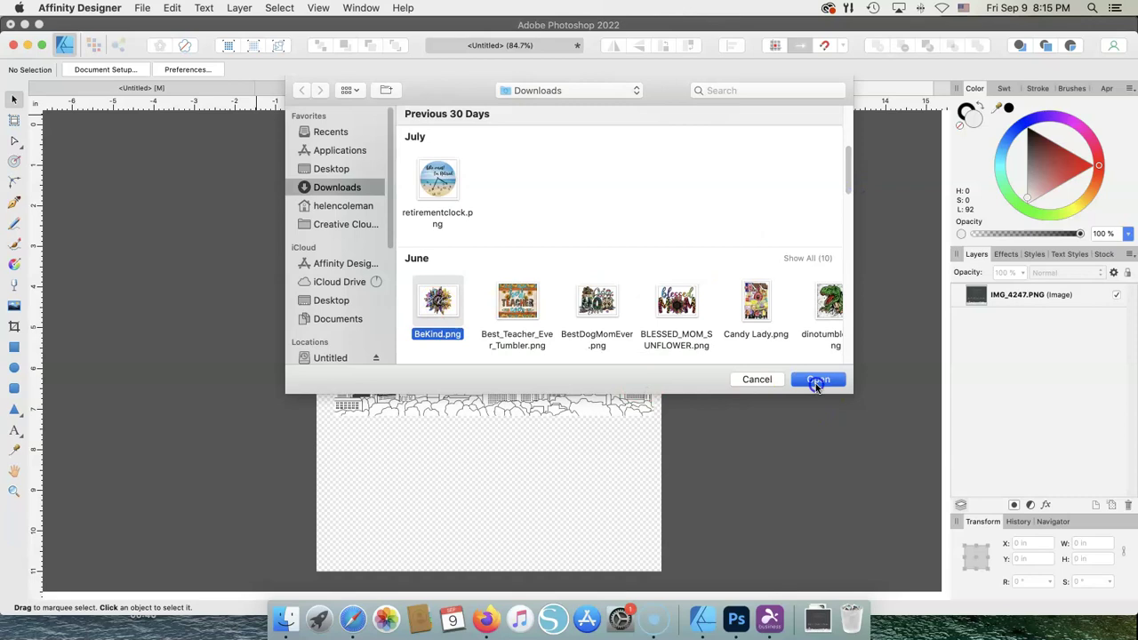
{"action": "left_click", "coordinate": [395, 455]}
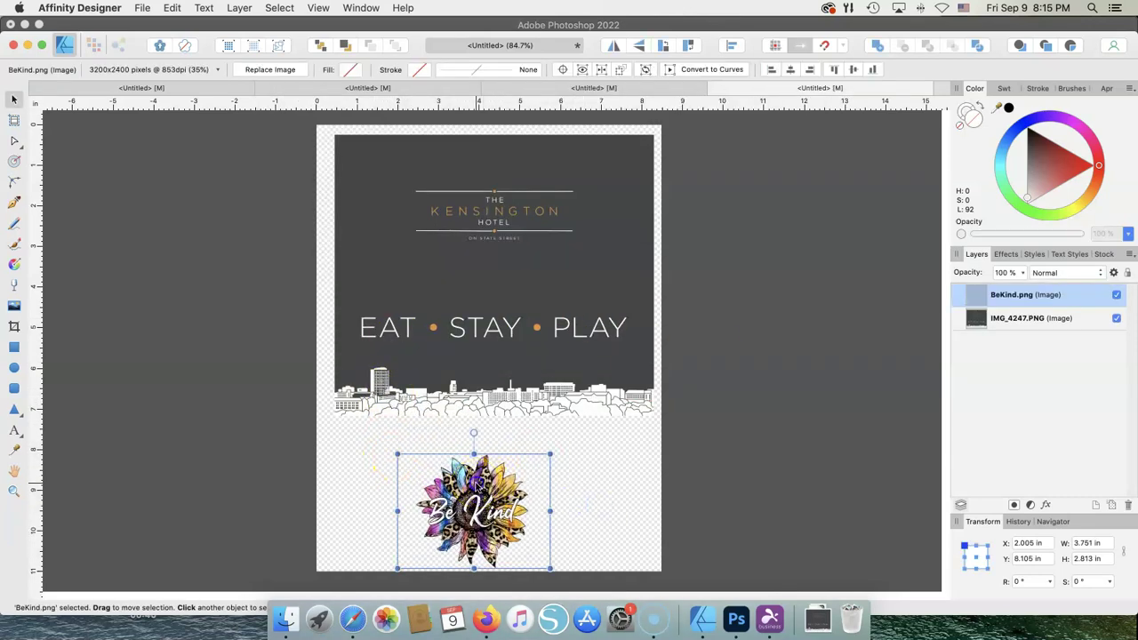
{"action": "left_click_drag", "start_coordinate": [484, 481], "coordinate": [577, 458]}
{"action": "left_click", "coordinate": [703, 427]}
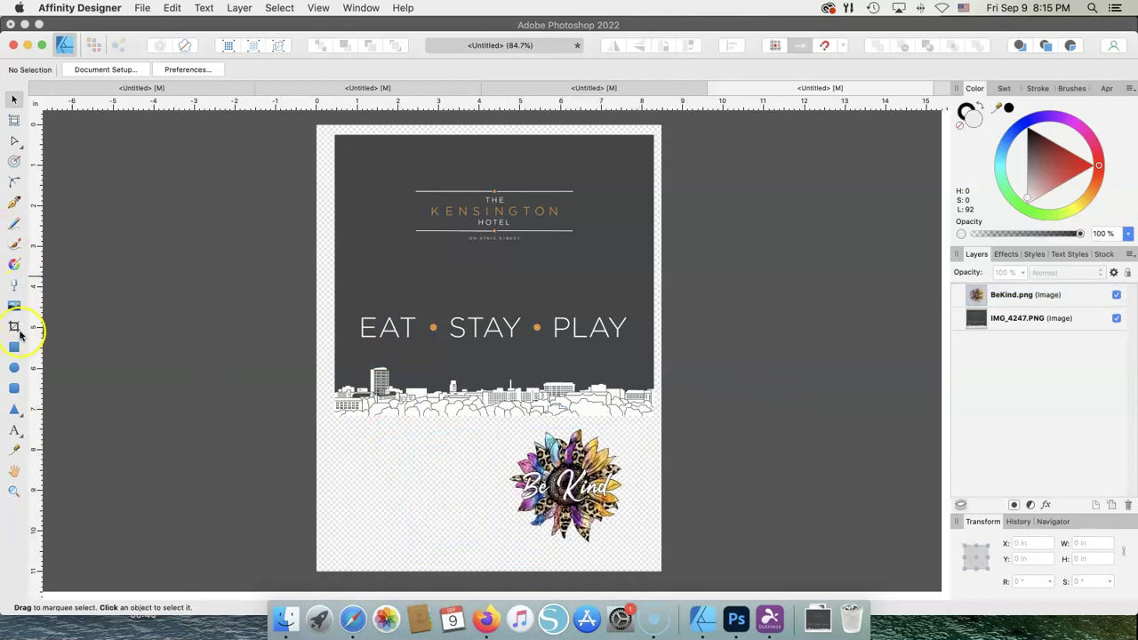
Step: Add artistic text 'TEST' at the lower left of the page below the skyline
{"action": "left_click", "coordinate": [56, 371]}
{"action": "left_click", "coordinate": [14, 432]}
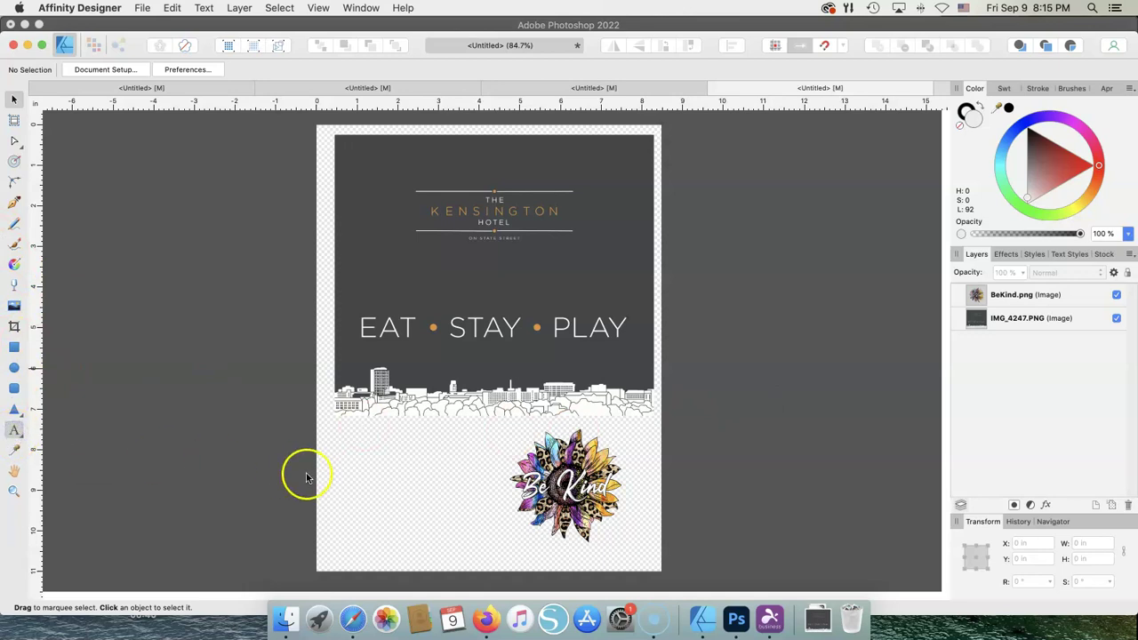
{"action": "left_click", "coordinate": [352, 475]}
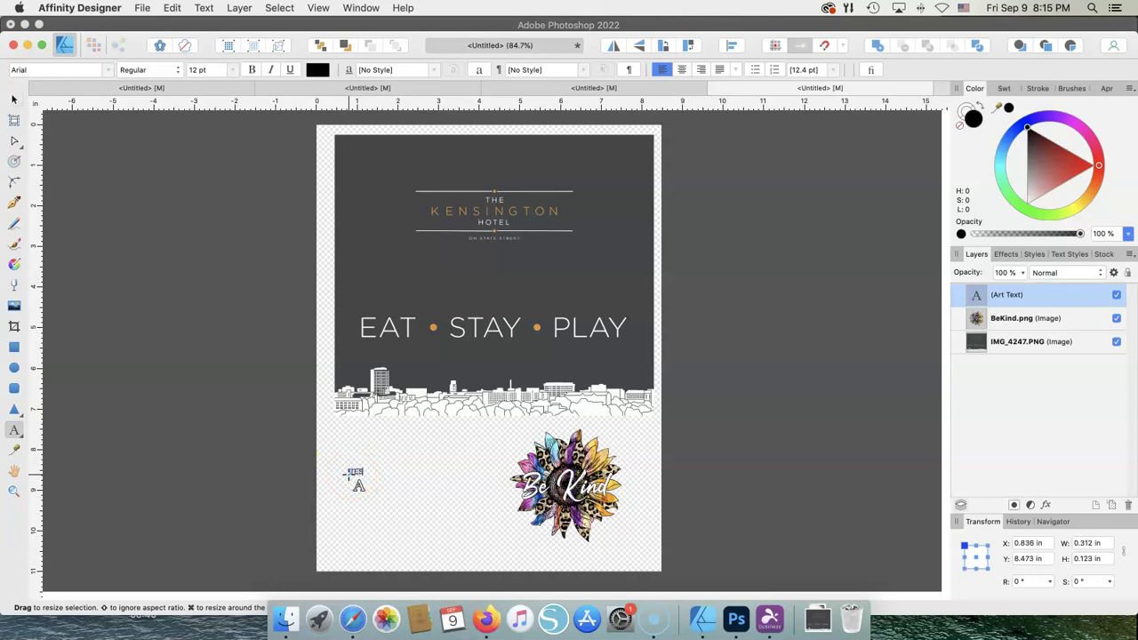
{"action": "type", "text": "TEST"}
{"action": "left_click_drag", "start_coordinate": [357, 471], "coordinate": [467, 481]}
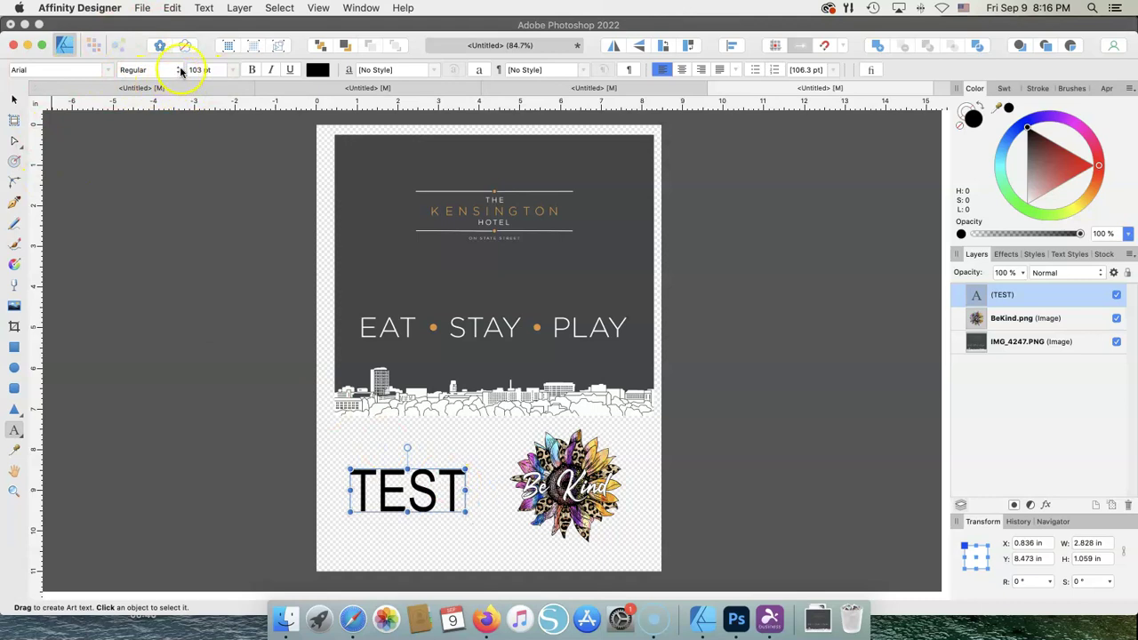
Step: Try the 101! Book of Shadows font on TEST, then return to the Move tool
{"action": "left_click", "coordinate": [59, 71]}
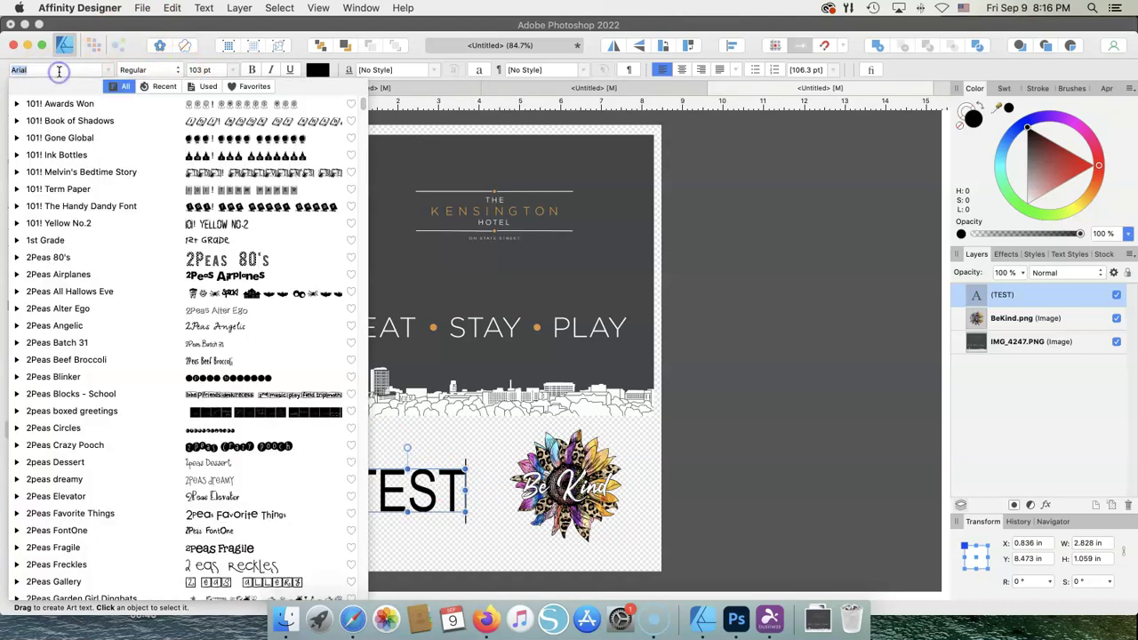
{"action": "left_click", "coordinate": [58, 121]}
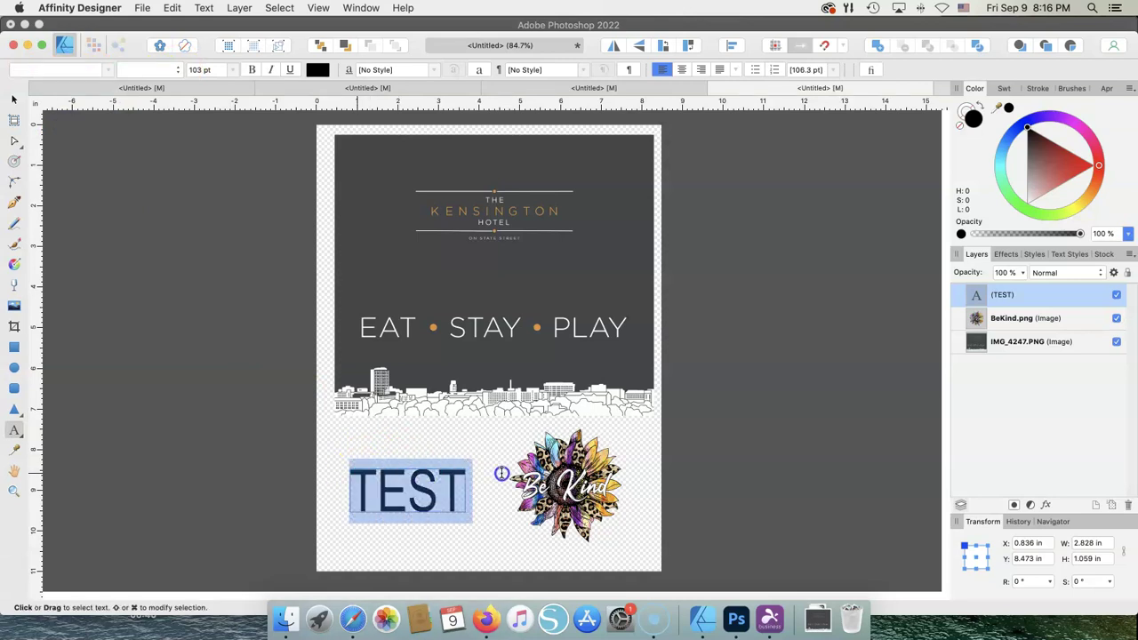
{"action": "key", "text": "Escape"}
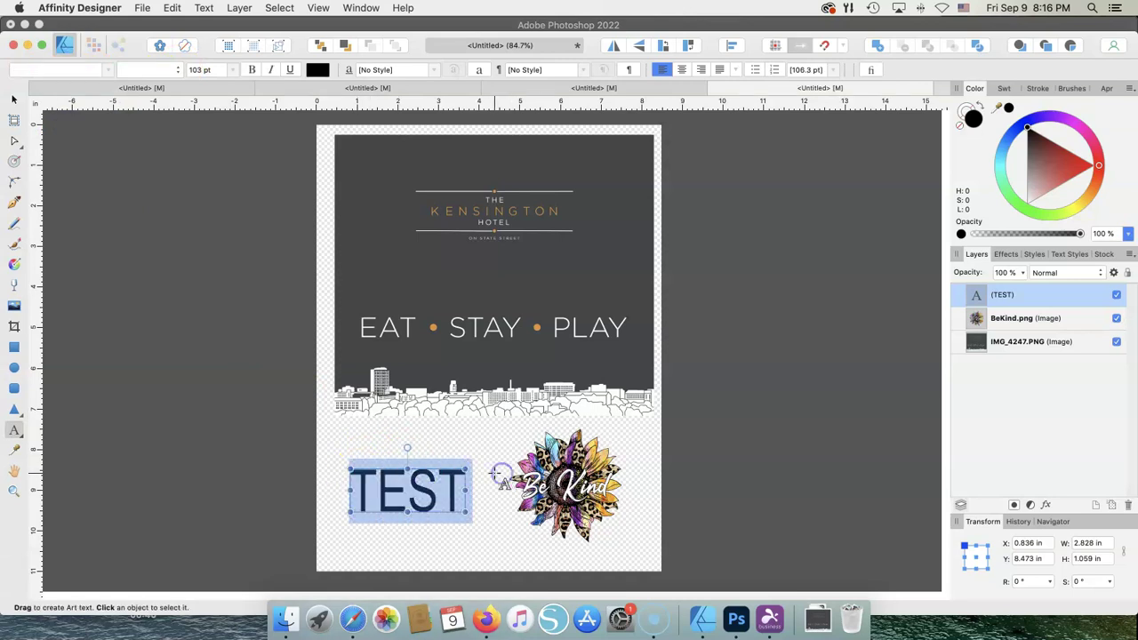
{"action": "left_click", "coordinate": [111, 71]}
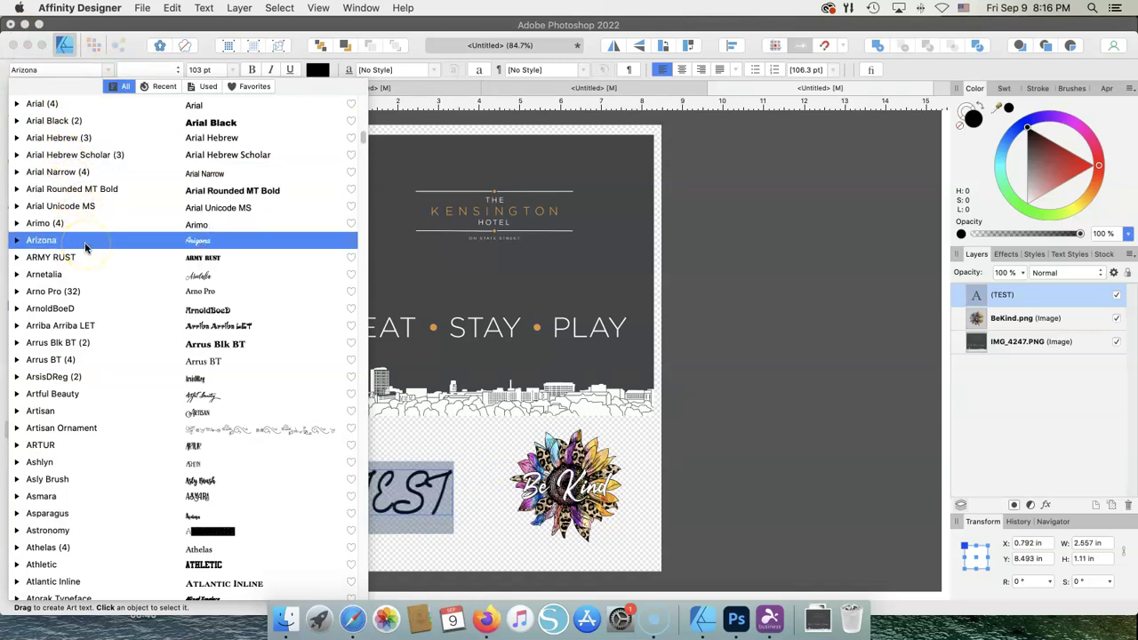
{"action": "left_click", "coordinate": [826, 186]}
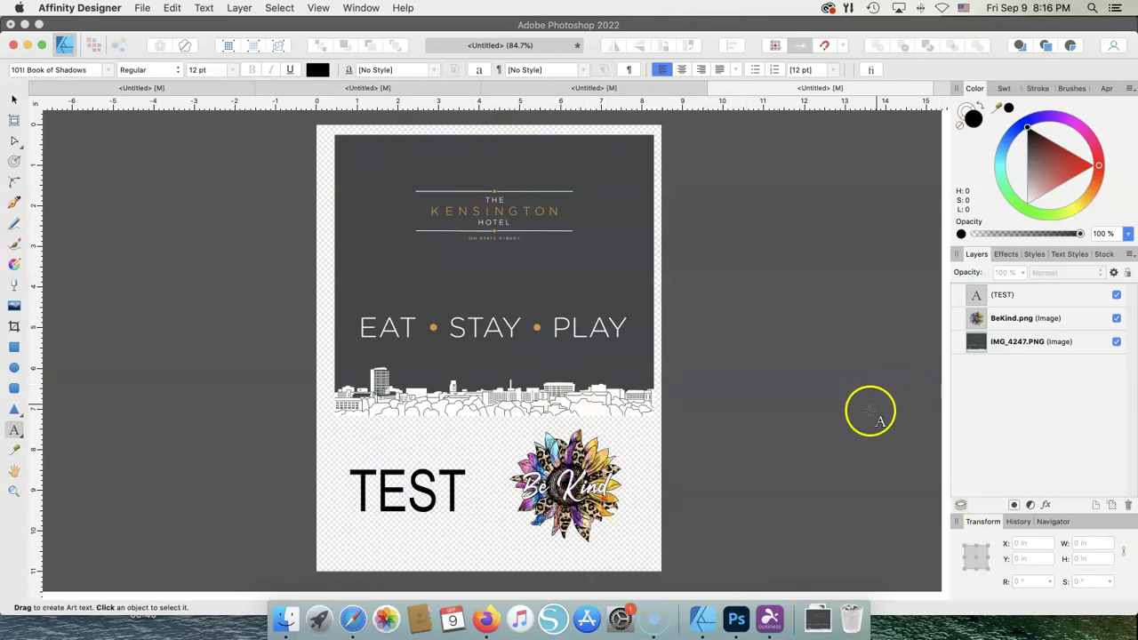
{"action": "left_click", "coordinate": [14, 99]}
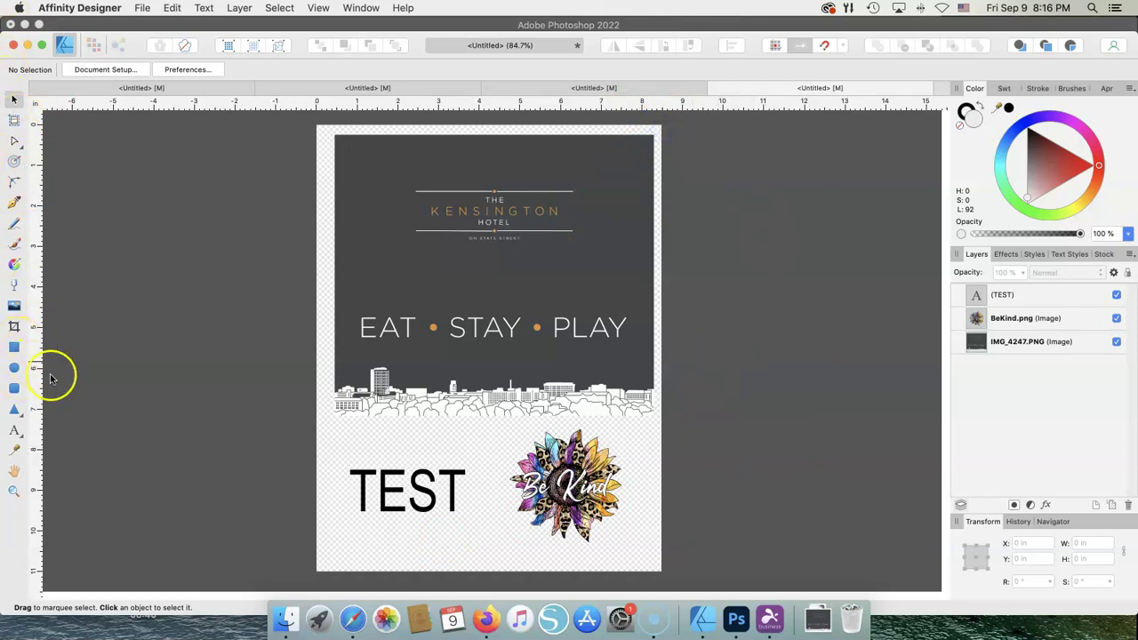
Step: Select all the letters of TEST and apply the ArnoldBoeD font
{"action": "left_click", "coordinate": [372, 508]}
{"action": "left_click", "coordinate": [357, 489]}
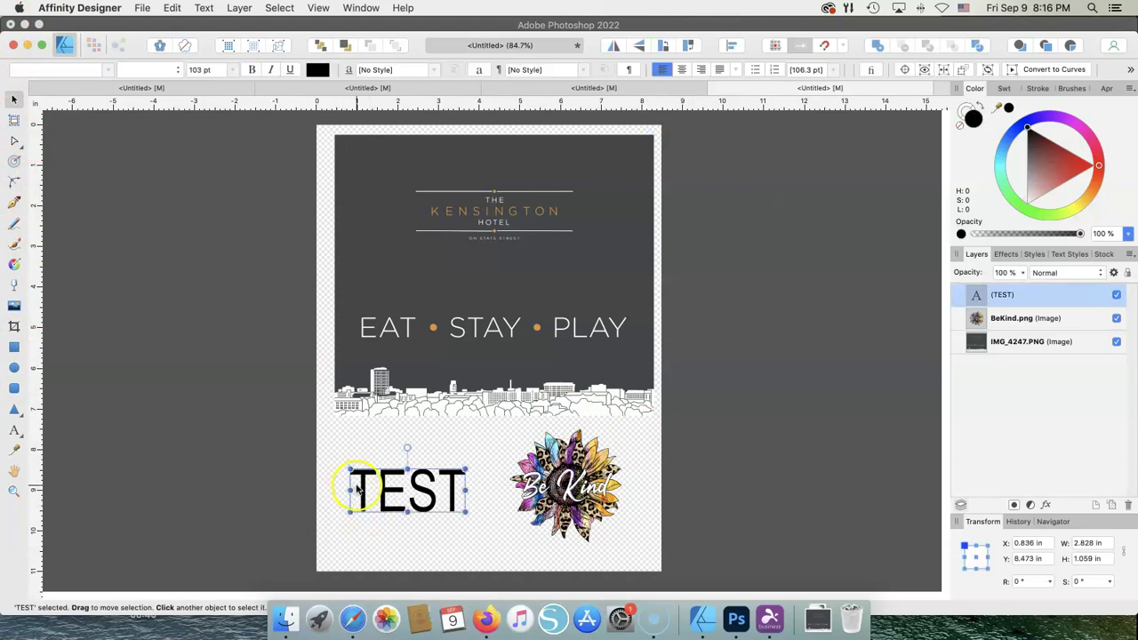
{"action": "double_click", "coordinate": [357, 489]}
{"action": "left_click_drag", "start_coordinate": [357, 489], "coordinate": [485, 480]}
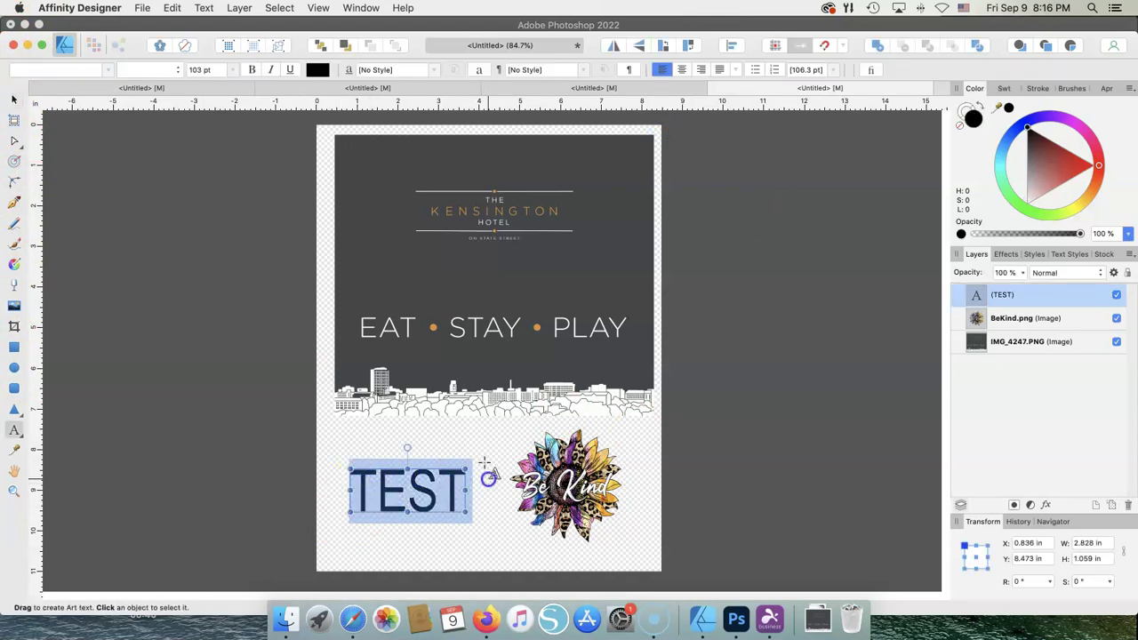
{"action": "left_click", "coordinate": [106, 71]}
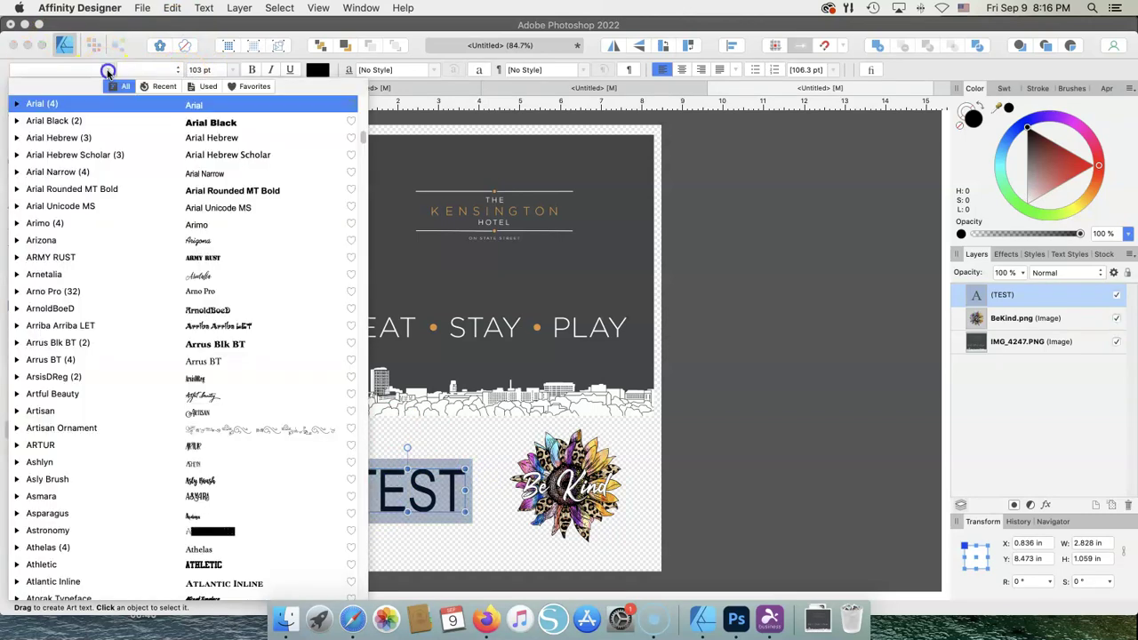
{"action": "left_click", "coordinate": [55, 308]}
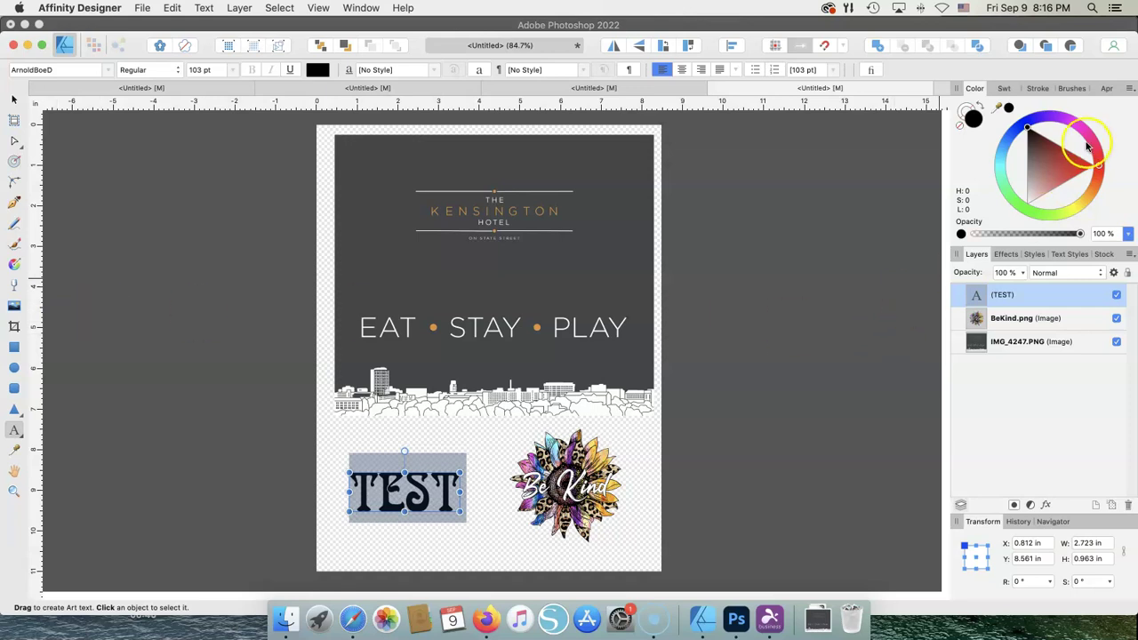
Step: Colour the TEST text green and set its size to 144 pt
{"action": "left_click", "coordinate": [1074, 174]}
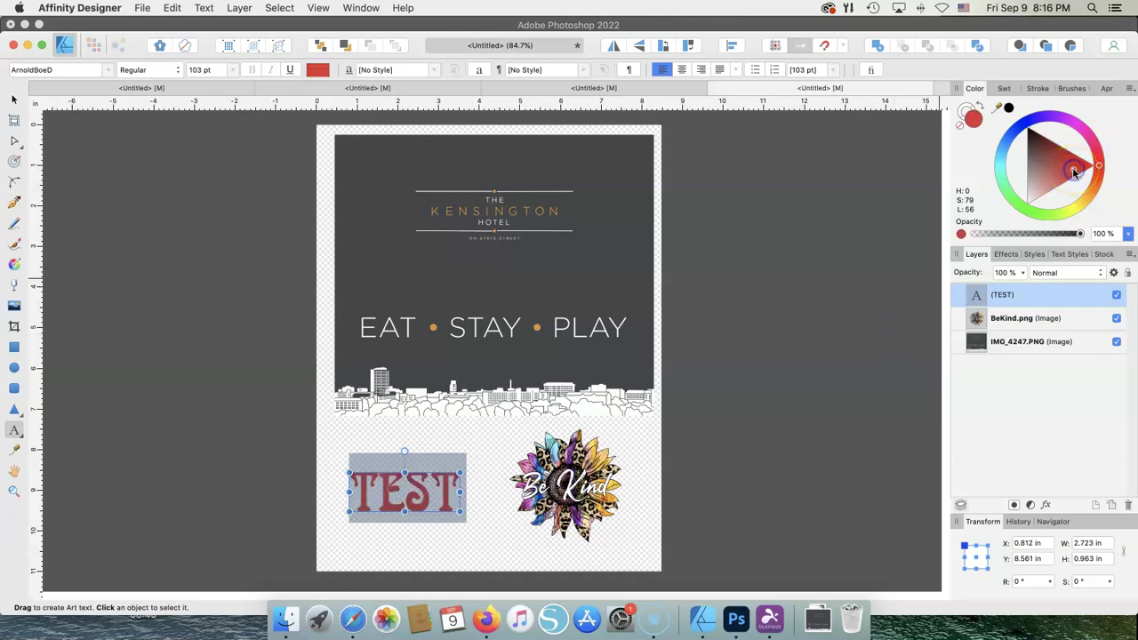
{"action": "mouse_move", "coordinate": [1099, 166]}
{"action": "left_mouse_down"}
{"action": "mouse_move", "coordinate": [1092, 189]}
{"action": "mouse_move", "coordinate": [1053, 222]}
{"action": "mouse_move", "coordinate": [1024, 214]}
{"action": "left_mouse_up"}
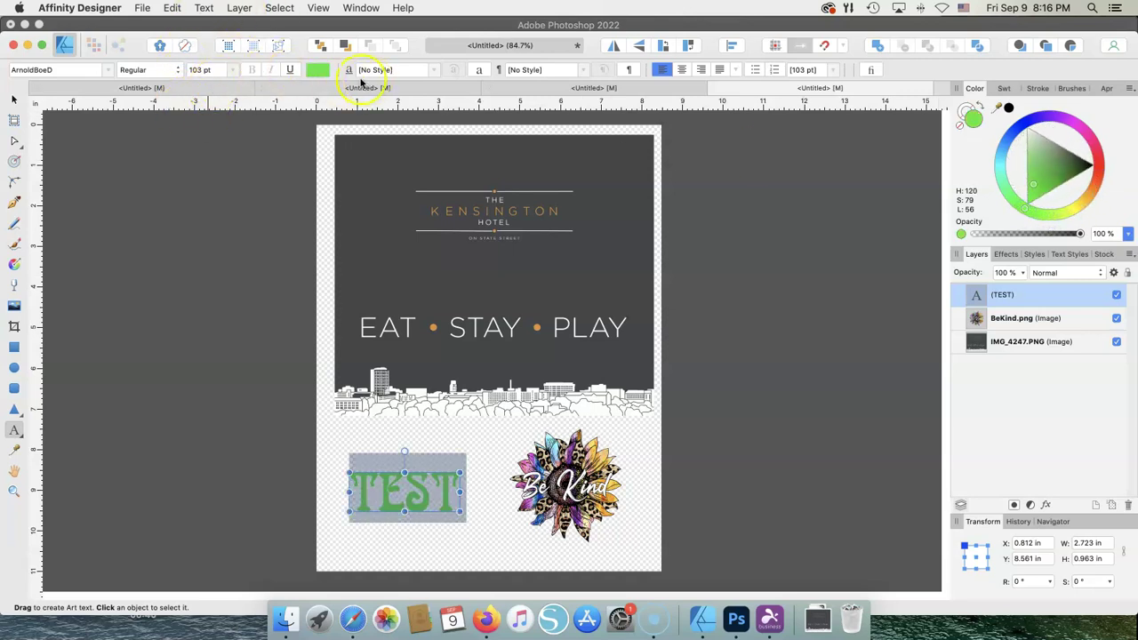
{"action": "left_click", "coordinate": [233, 72]}
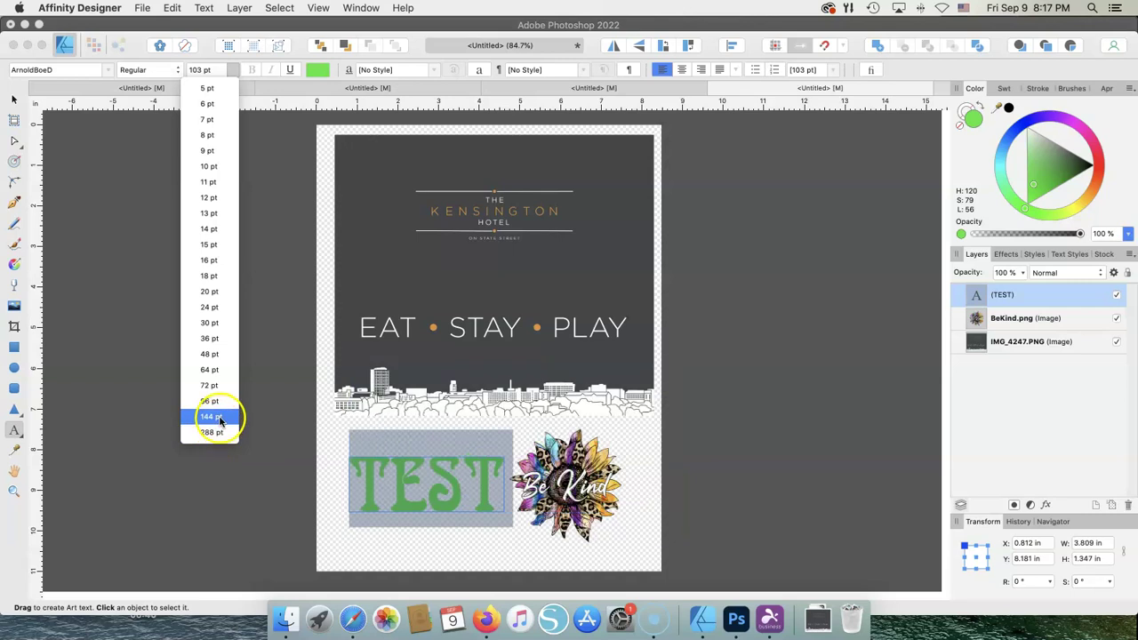
{"action": "key", "text": "Escape"}
{"action": "left_click", "coordinate": [726, 434]}
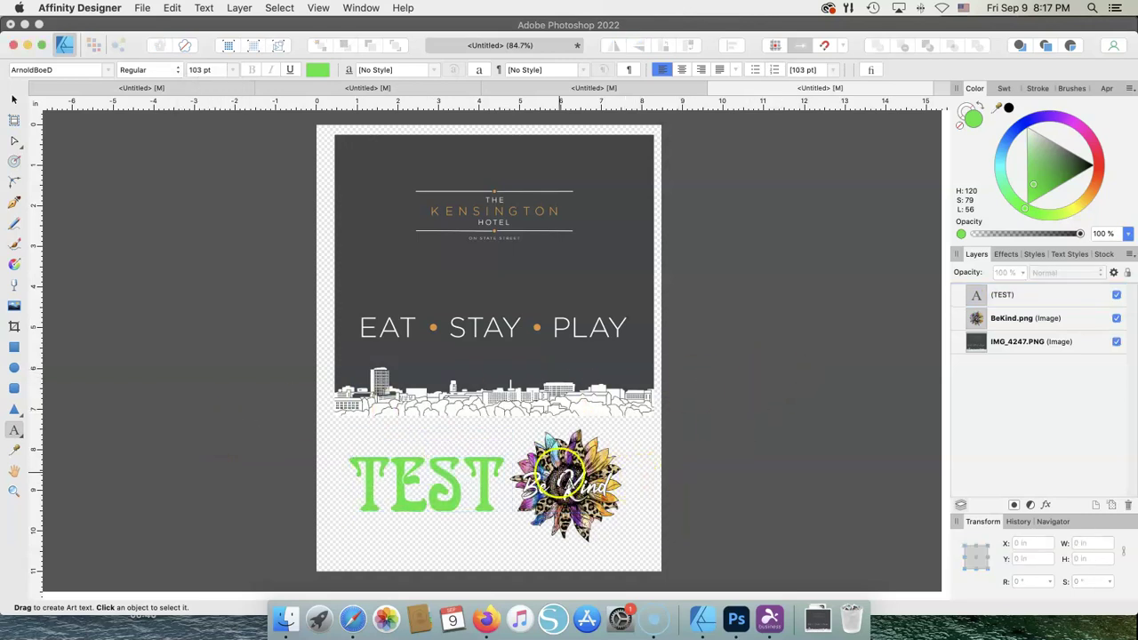
{"action": "left_click", "coordinate": [561, 471]}
{"action": "key", "text": "Escape"}
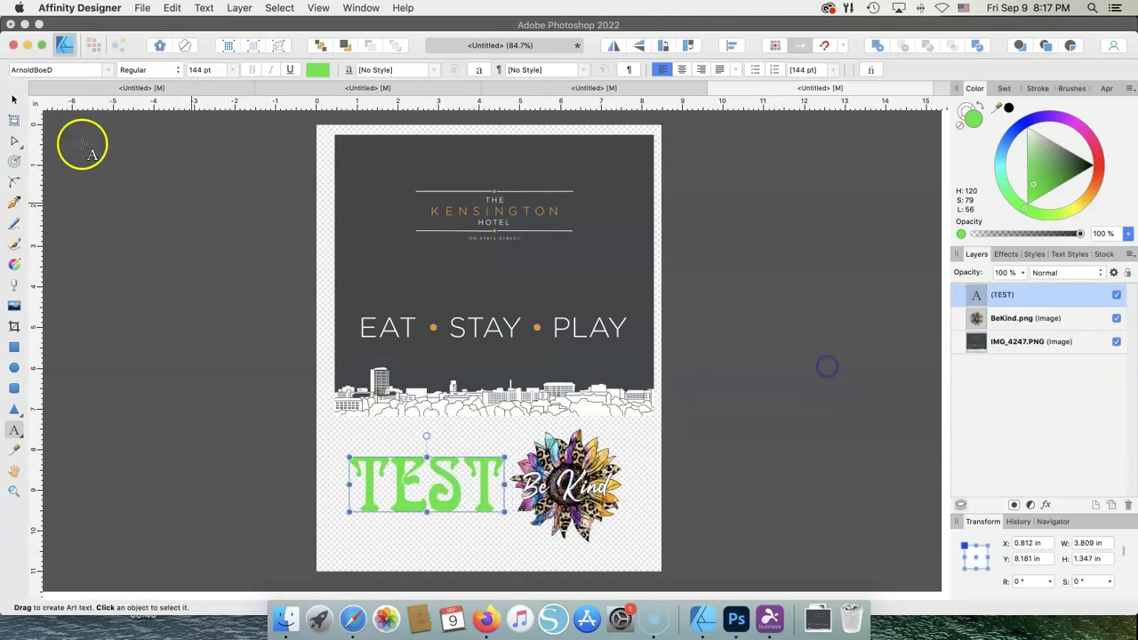
Step: Shrink the sunflower image to about 3.15 × 2.36 in
{"action": "left_click", "coordinate": [15, 103]}
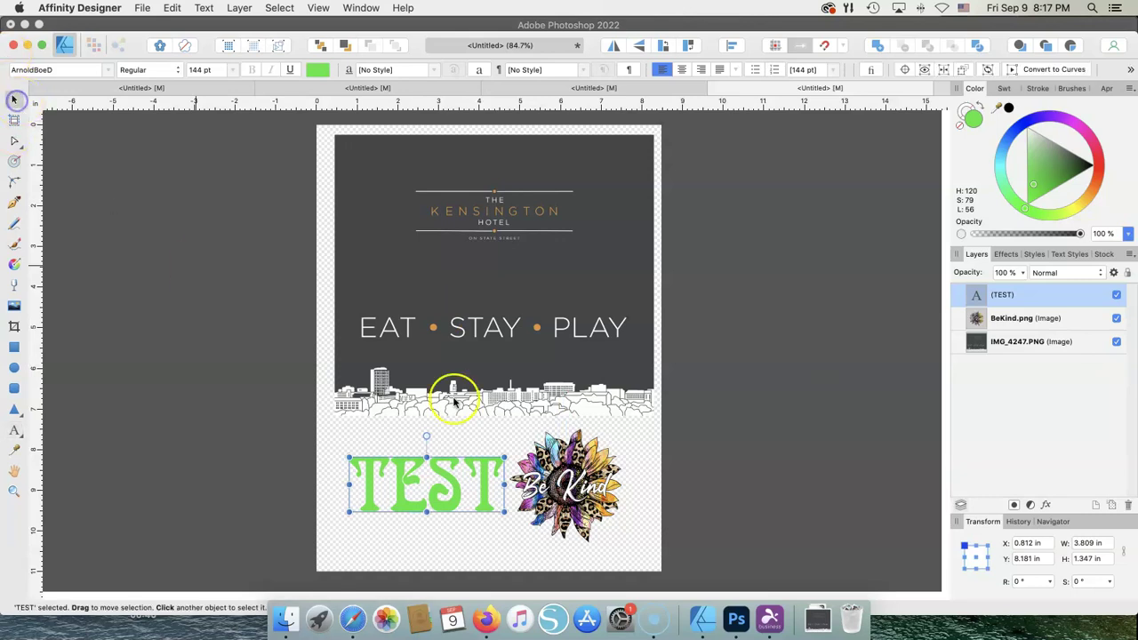
{"action": "left_click", "coordinate": [569, 457]}
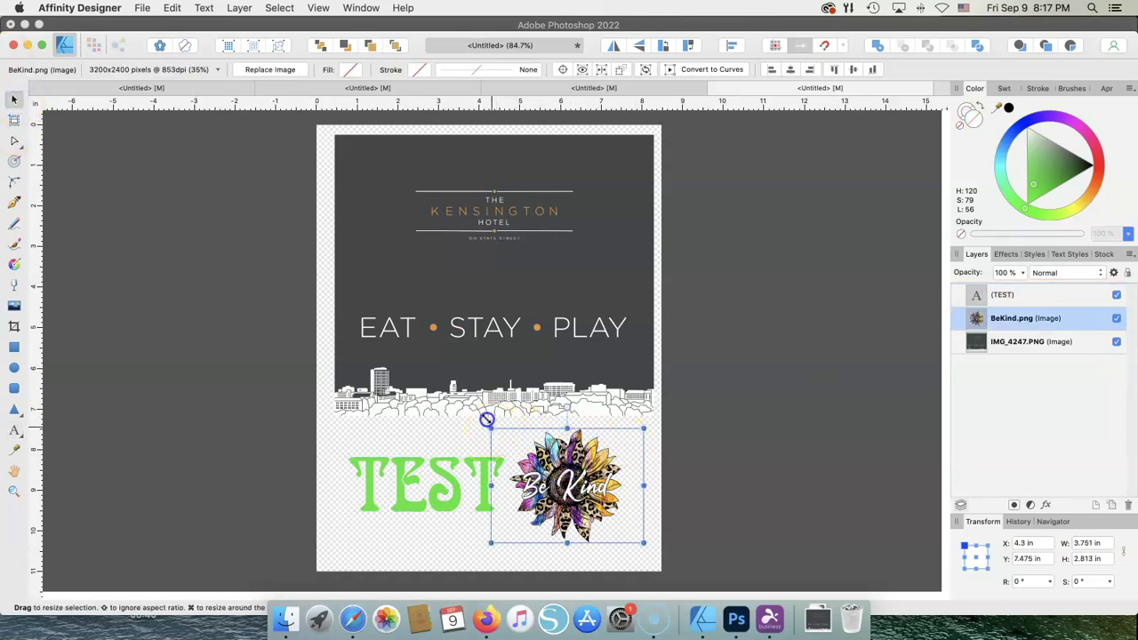
{"action": "left_click_drag", "start_coordinate": [487, 419], "coordinate": [530, 428]}
Step: Move TEST left, shrink it slightly to 142 pt, and recolour it blue
{"action": "mouse_move", "coordinate": [432, 471]}
{"action": "left_mouse_down"}
{"action": "mouse_move", "coordinate": [415, 453]}
{"action": "mouse_move", "coordinate": [413, 475]}
{"action": "left_mouse_up"}
{"action": "mouse_move", "coordinate": [484, 455]}
{"action": "left_mouse_down"}
{"action": "mouse_move", "coordinate": [426, 497]}
{"action": "mouse_move", "coordinate": [498, 442]}
{"action": "mouse_move", "coordinate": [475, 457]}
{"action": "mouse_move", "coordinate": [487, 459]}
{"action": "left_mouse_up"}
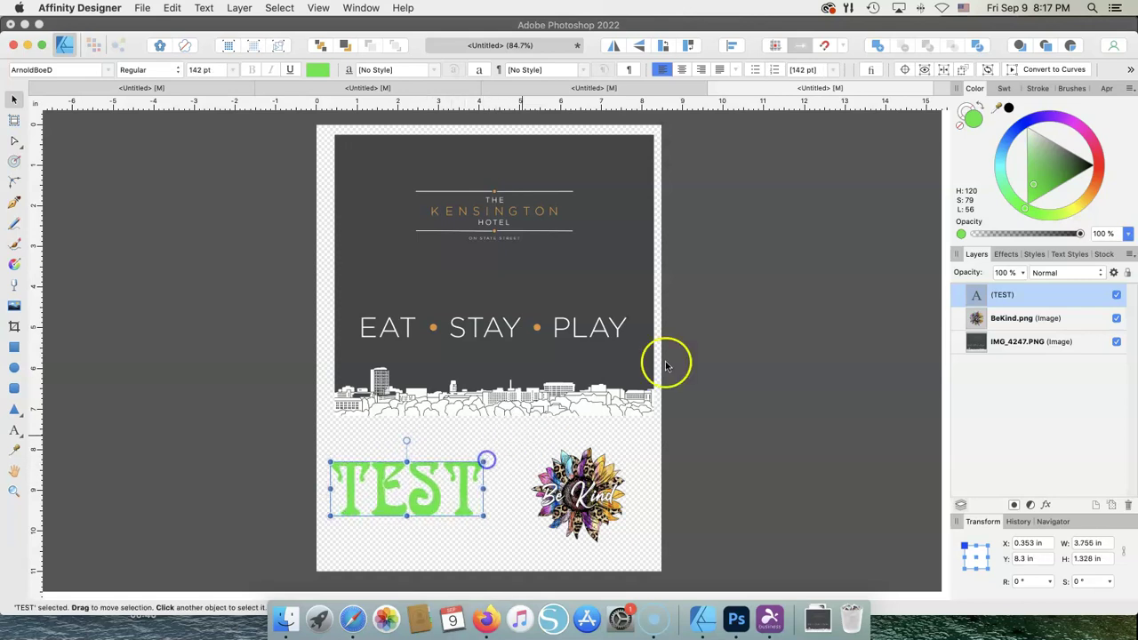
{"action": "left_click", "coordinate": [1003, 153]}
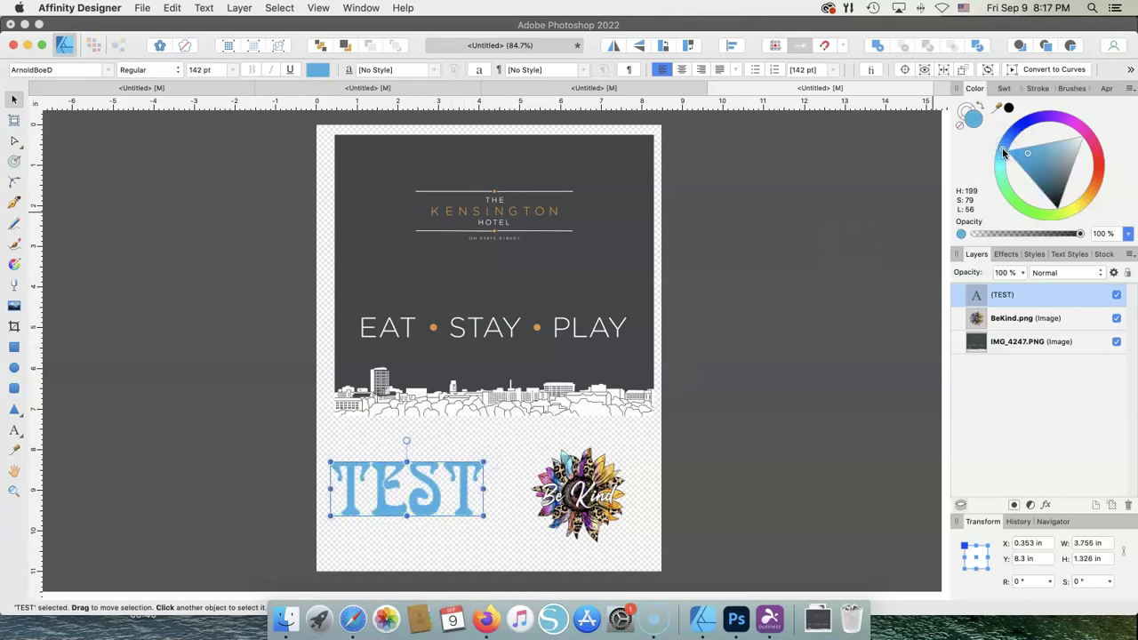
{"action": "left_click", "coordinate": [774, 264]}
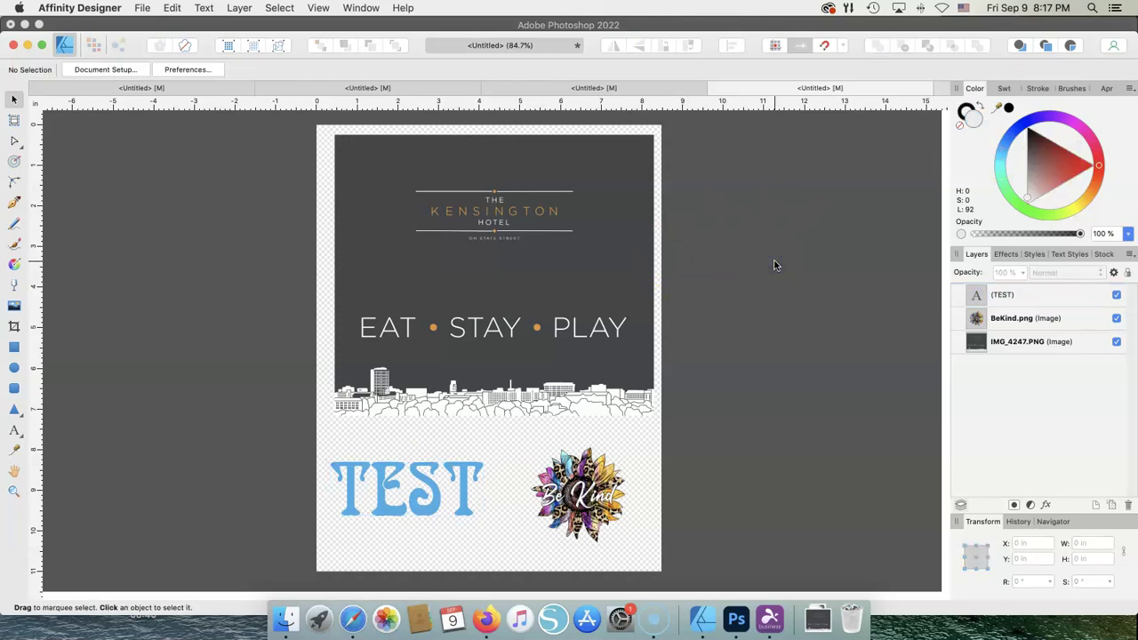